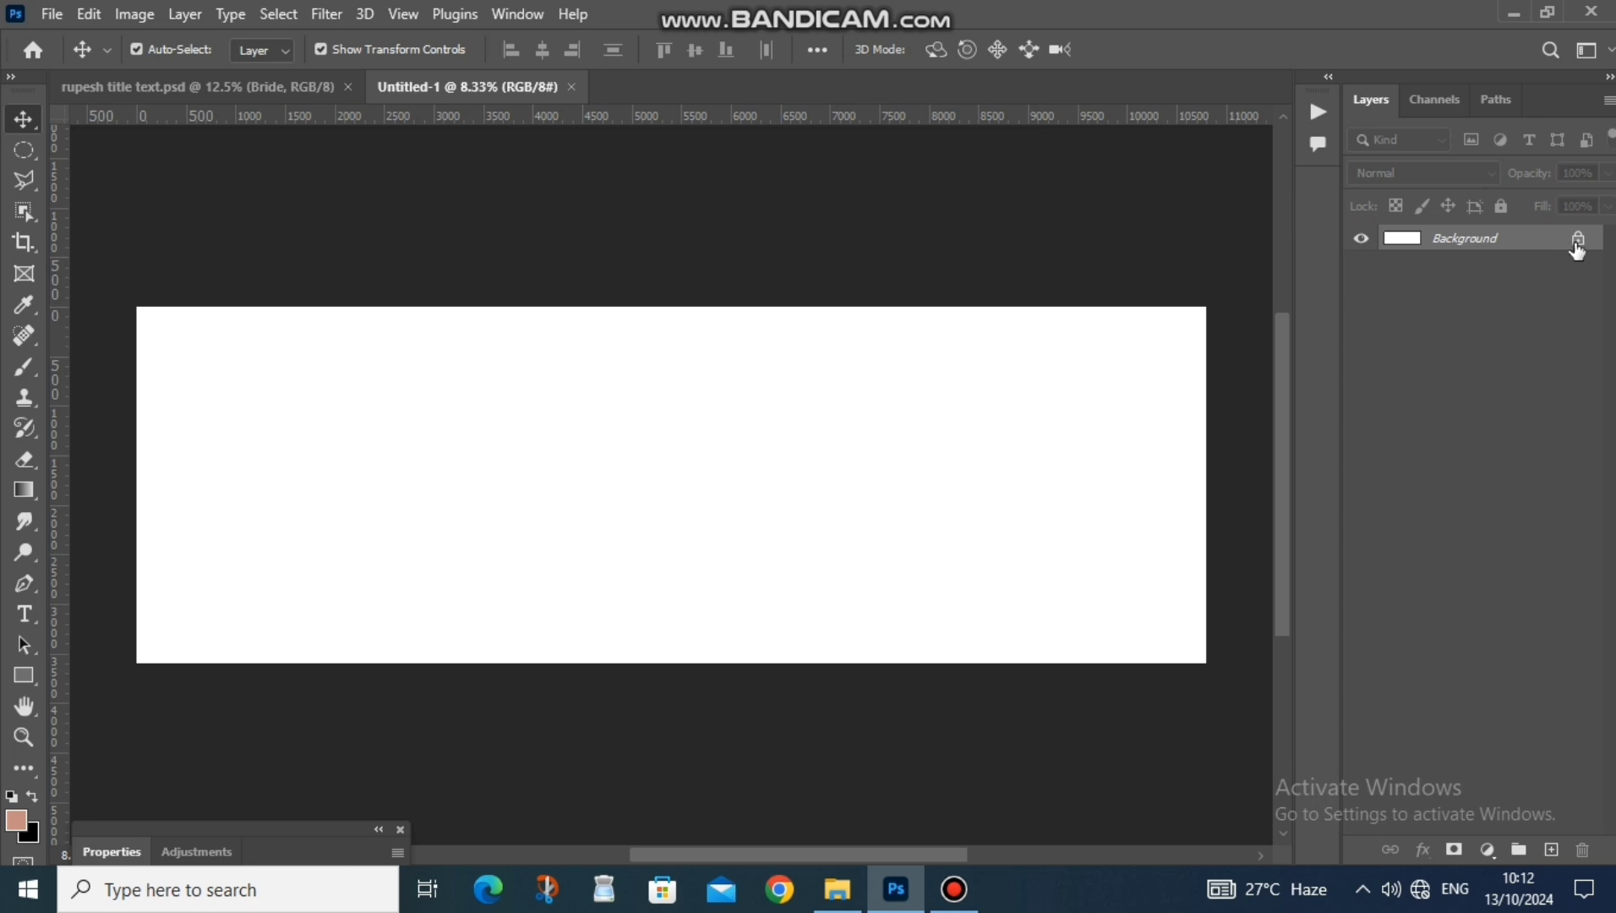
- Unlock the Background layer and add a vertical guide at the horizontal centre of the canvas
left_click(1578, 240)
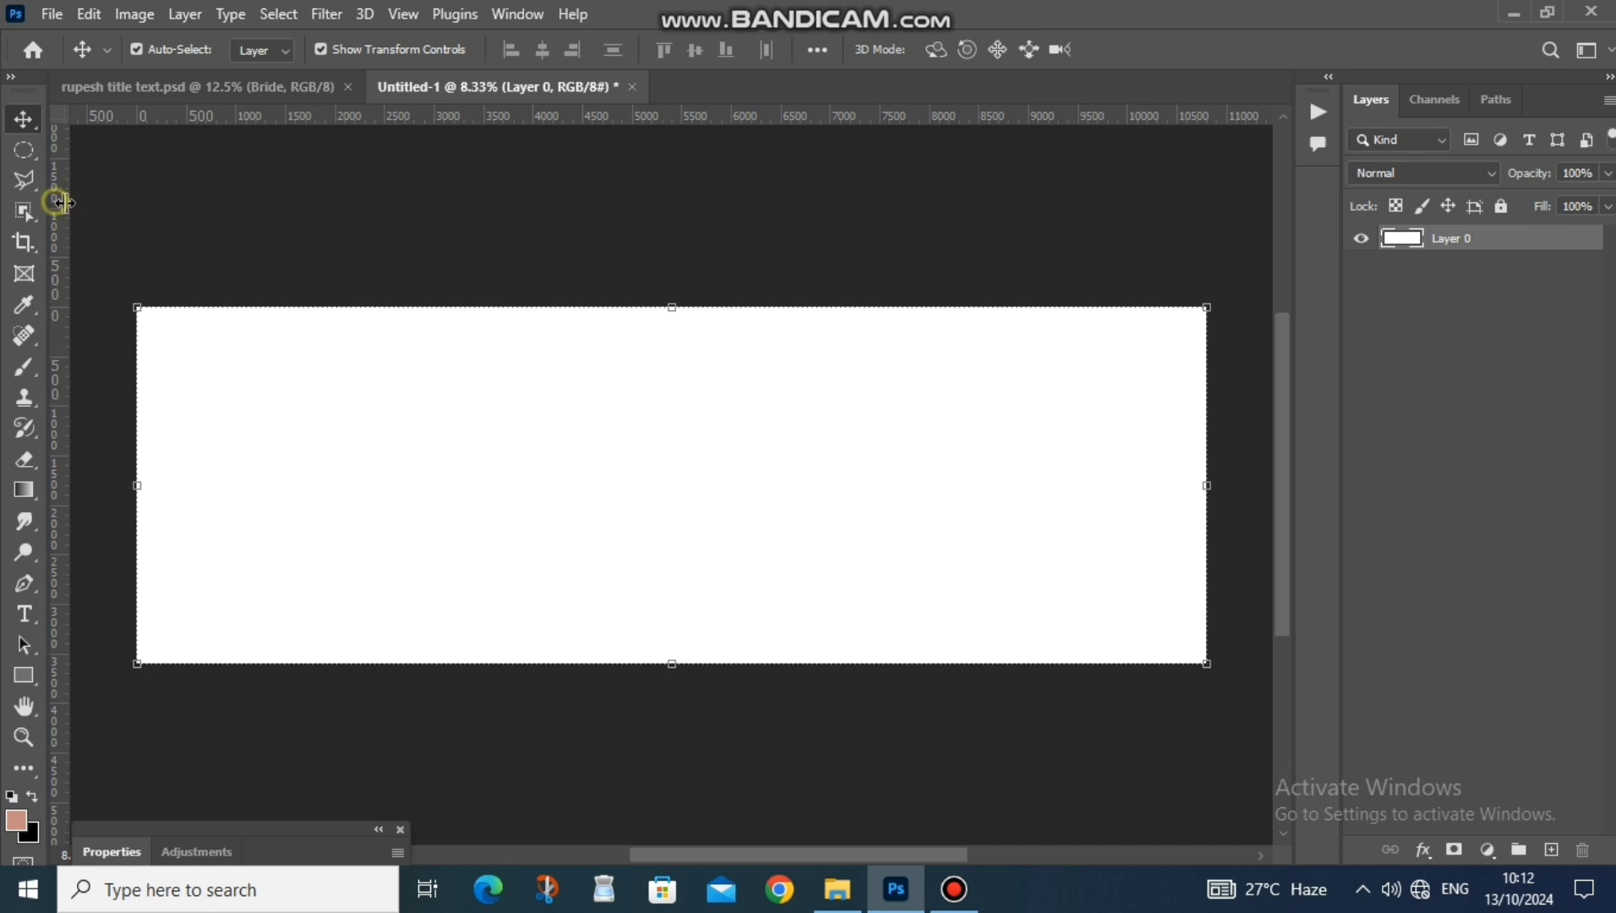
left_click_drag(63, 201, 672, 269)
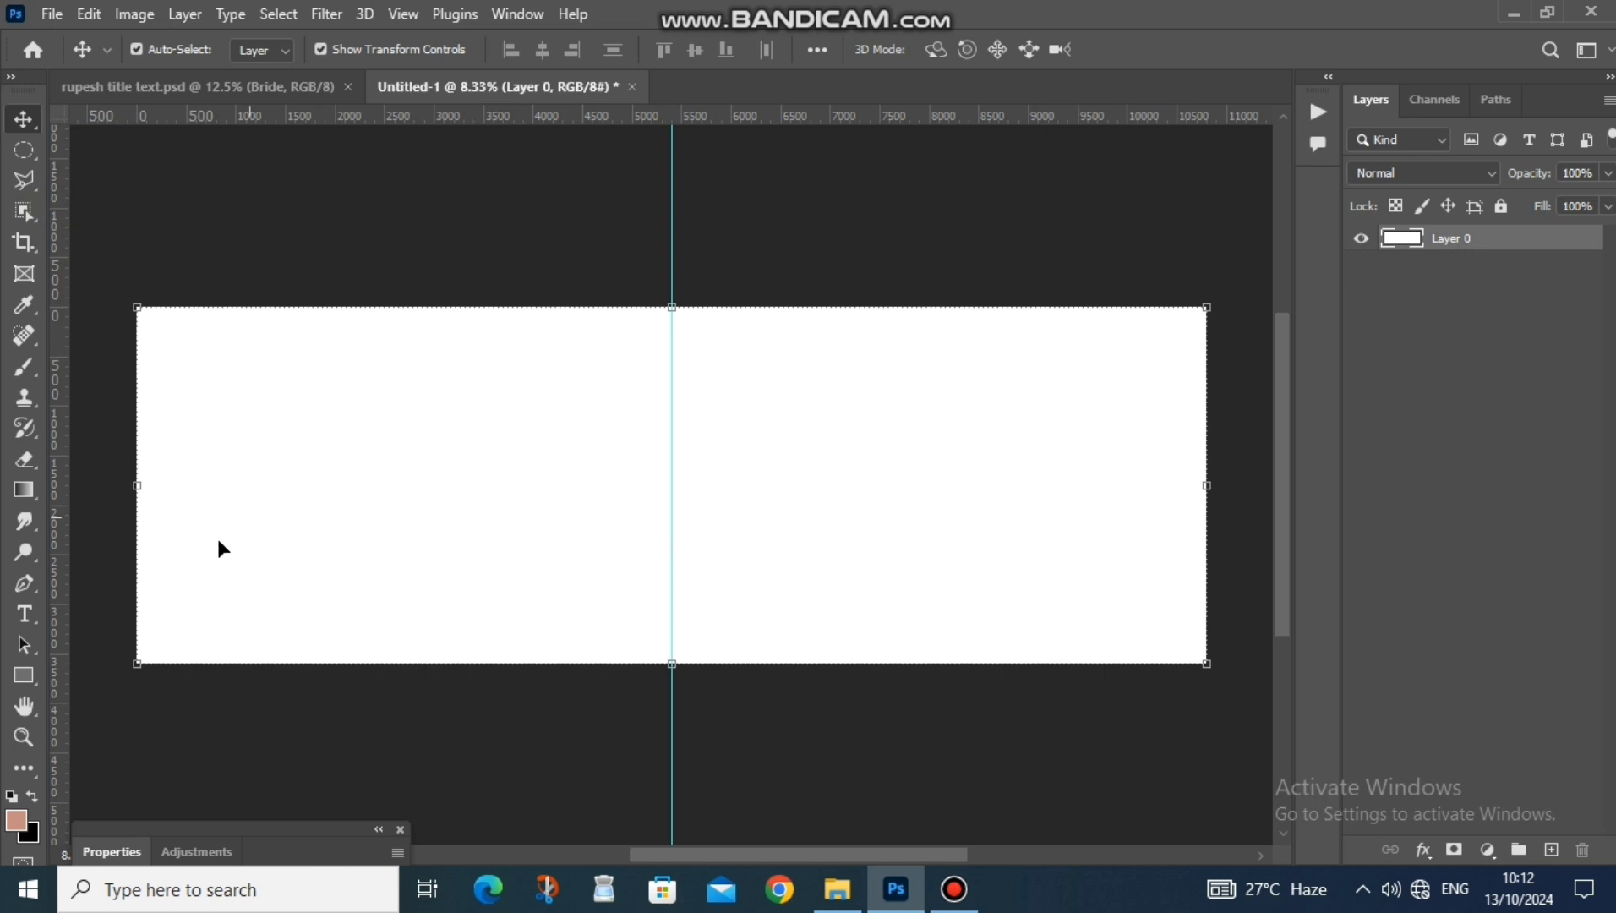
- On a new layer, draw a black rectangle about 1212 by 2328 px, hanging from the canvas's upper edge near its left side
left_click(1551, 849)
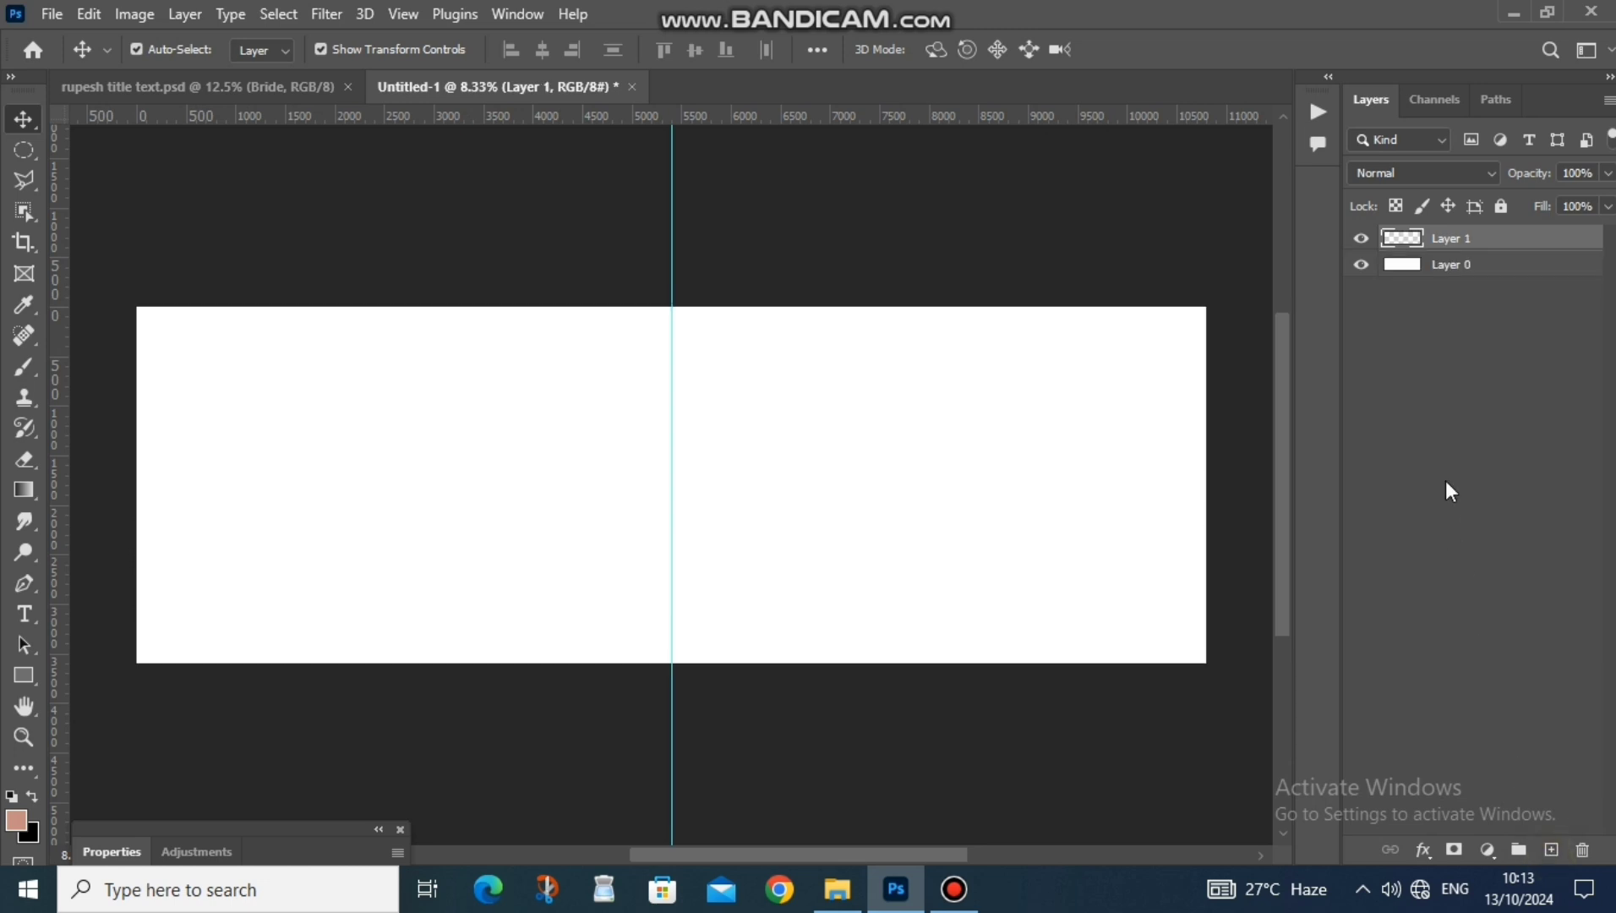
left_click(25, 681)
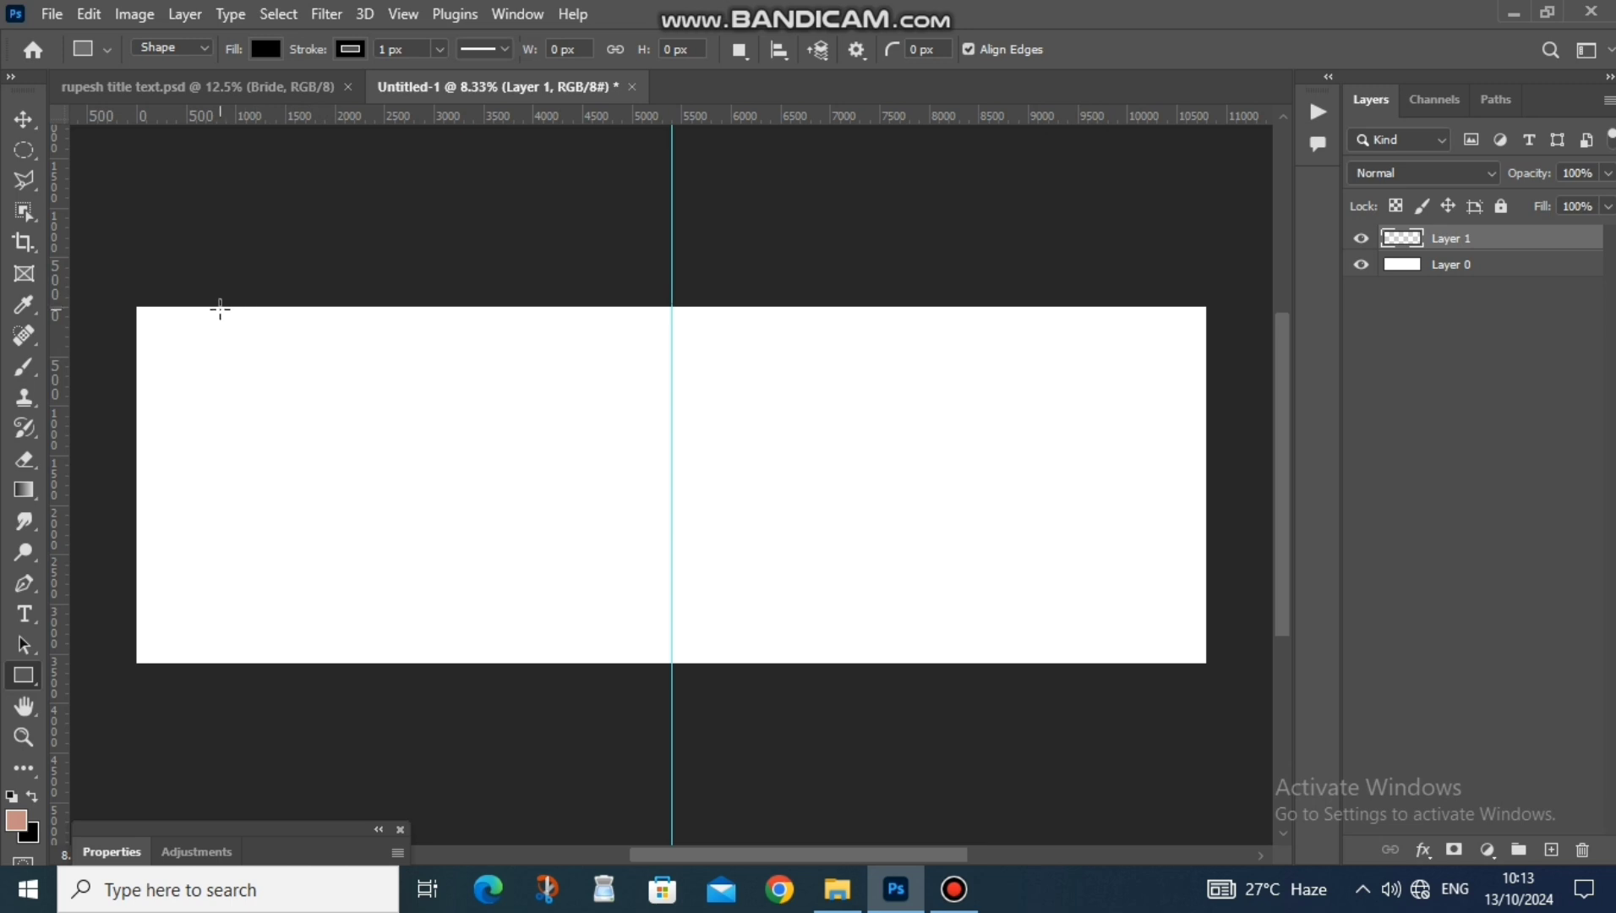
left_click_drag(223, 306, 344, 537)
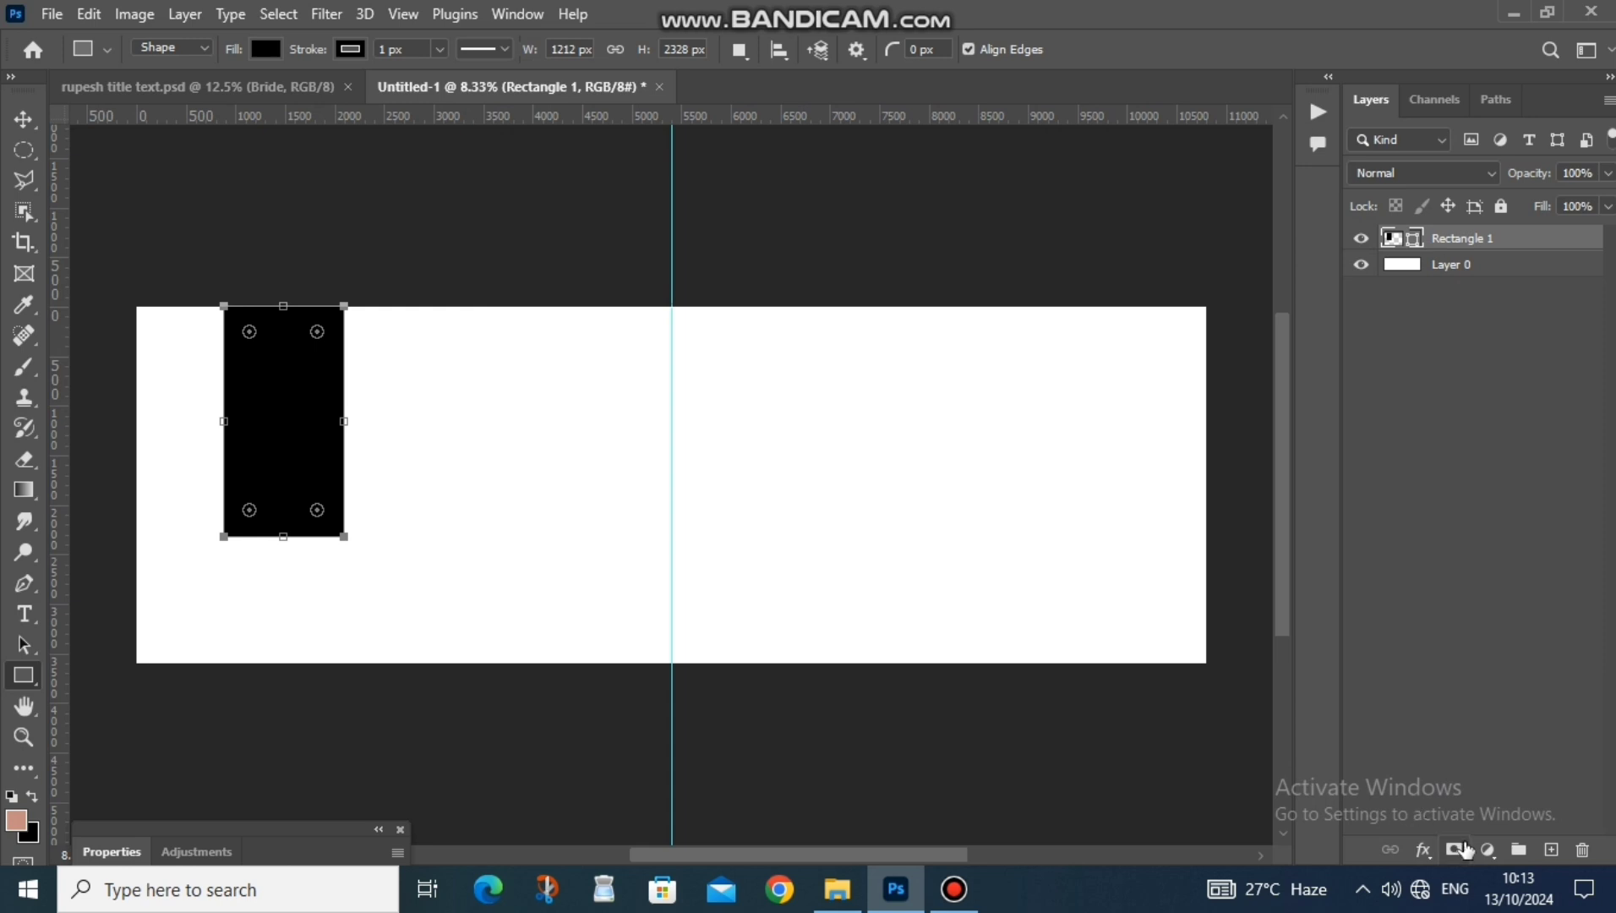
- Add a layer mask to the rectangle and fade its lower part out with a vertical black-to-white linear gradient
left_click(1455, 850)
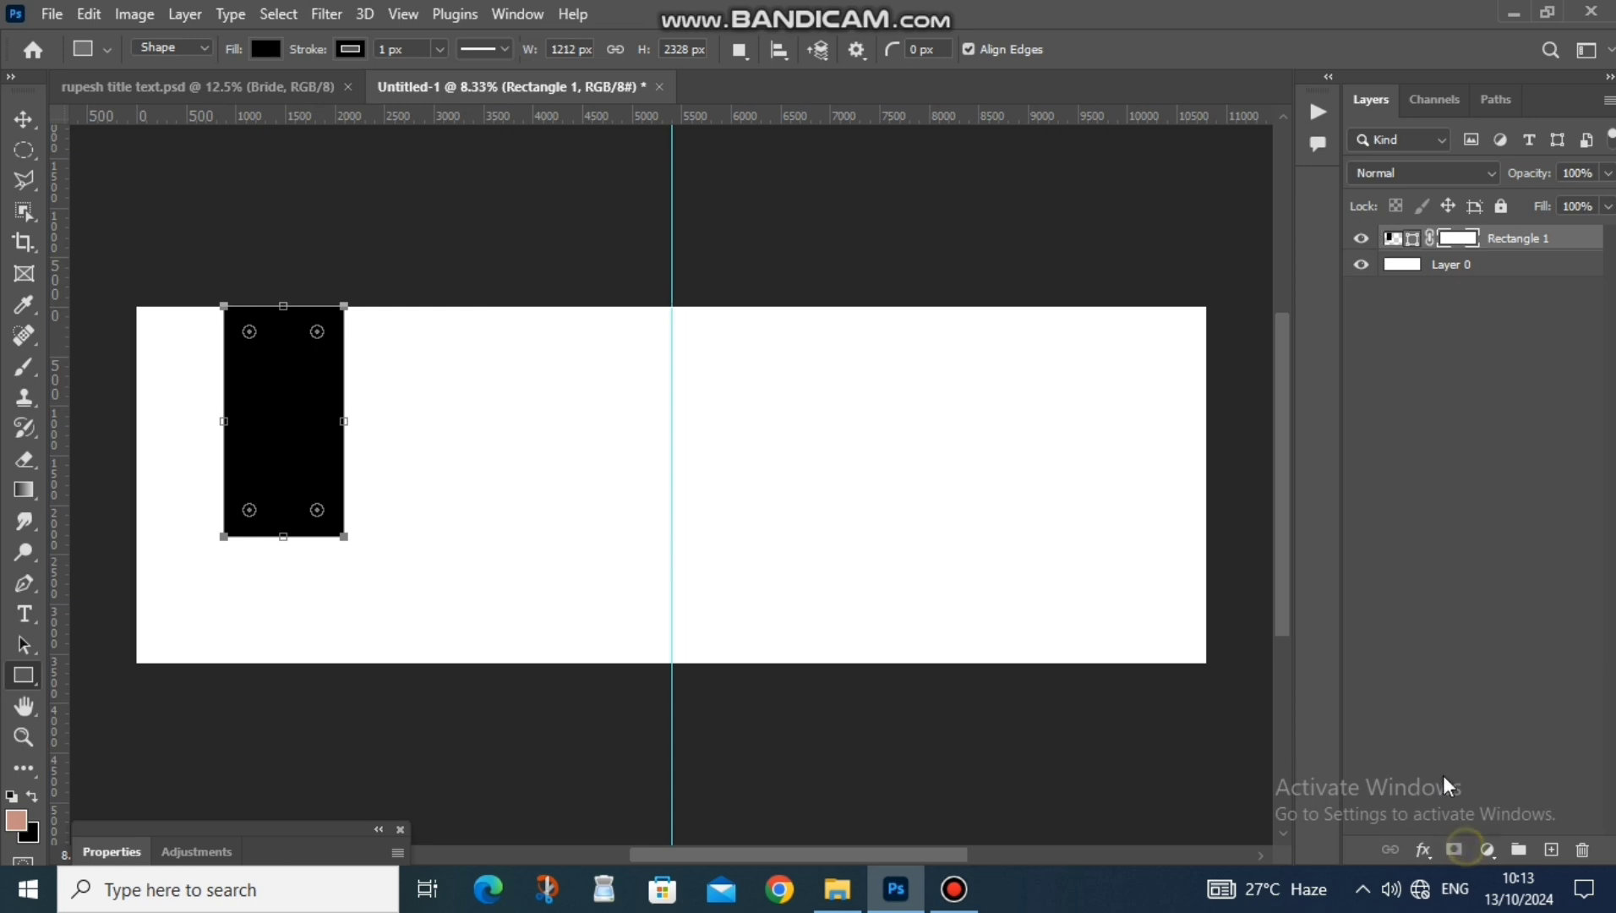
left_click(24, 490)
left_click_drag(287, 536, 288, 432)
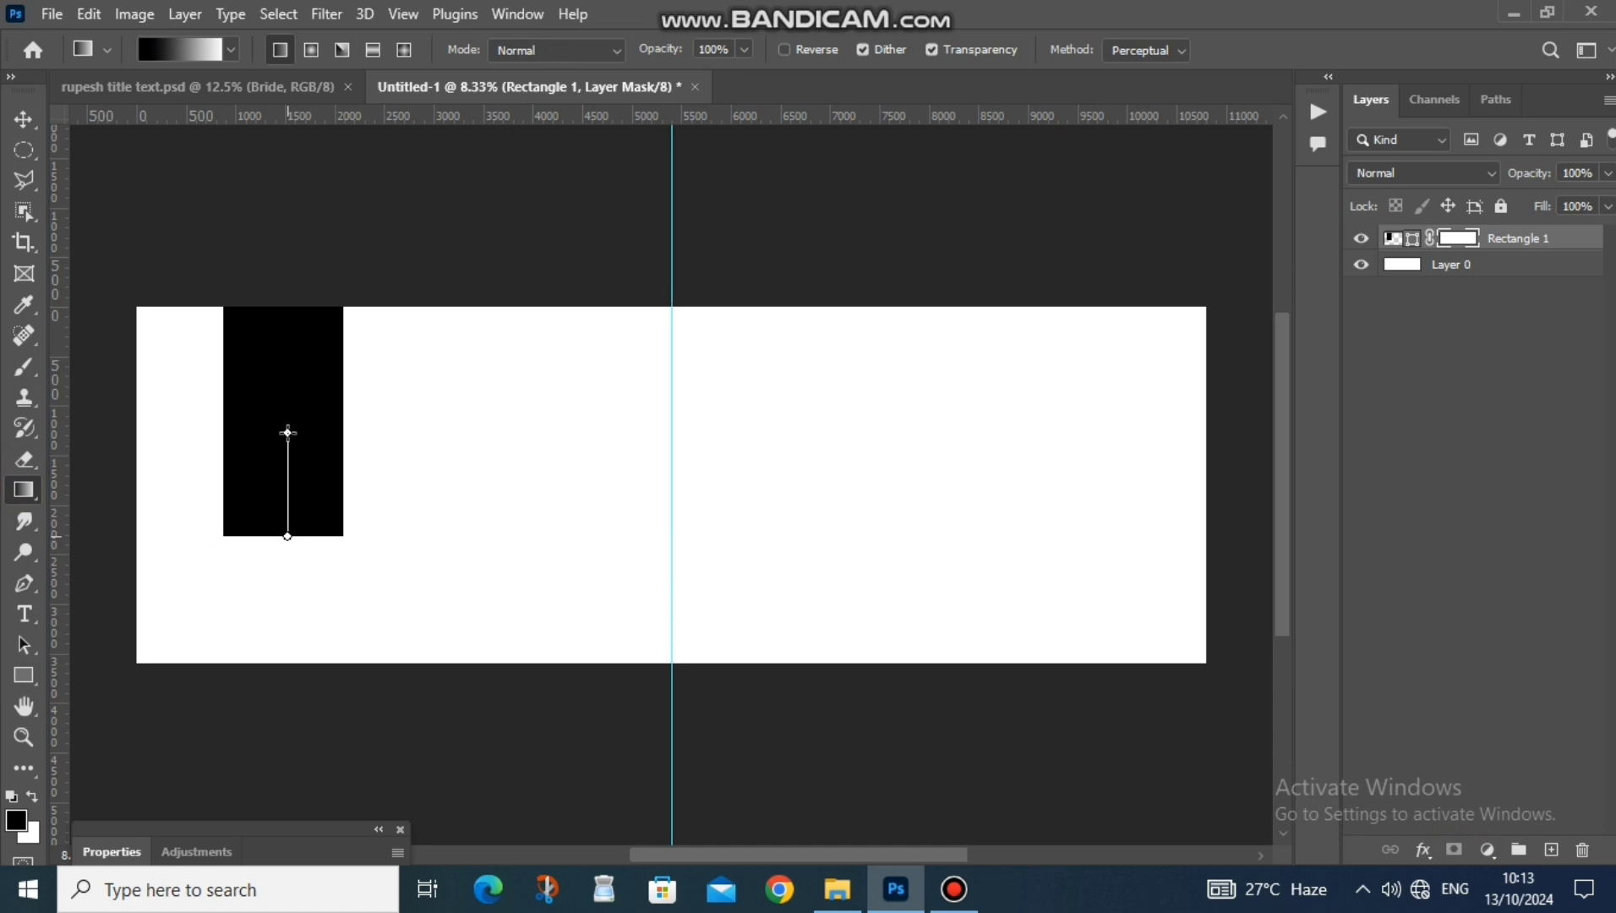
left_click_drag(288, 536, 287, 536)
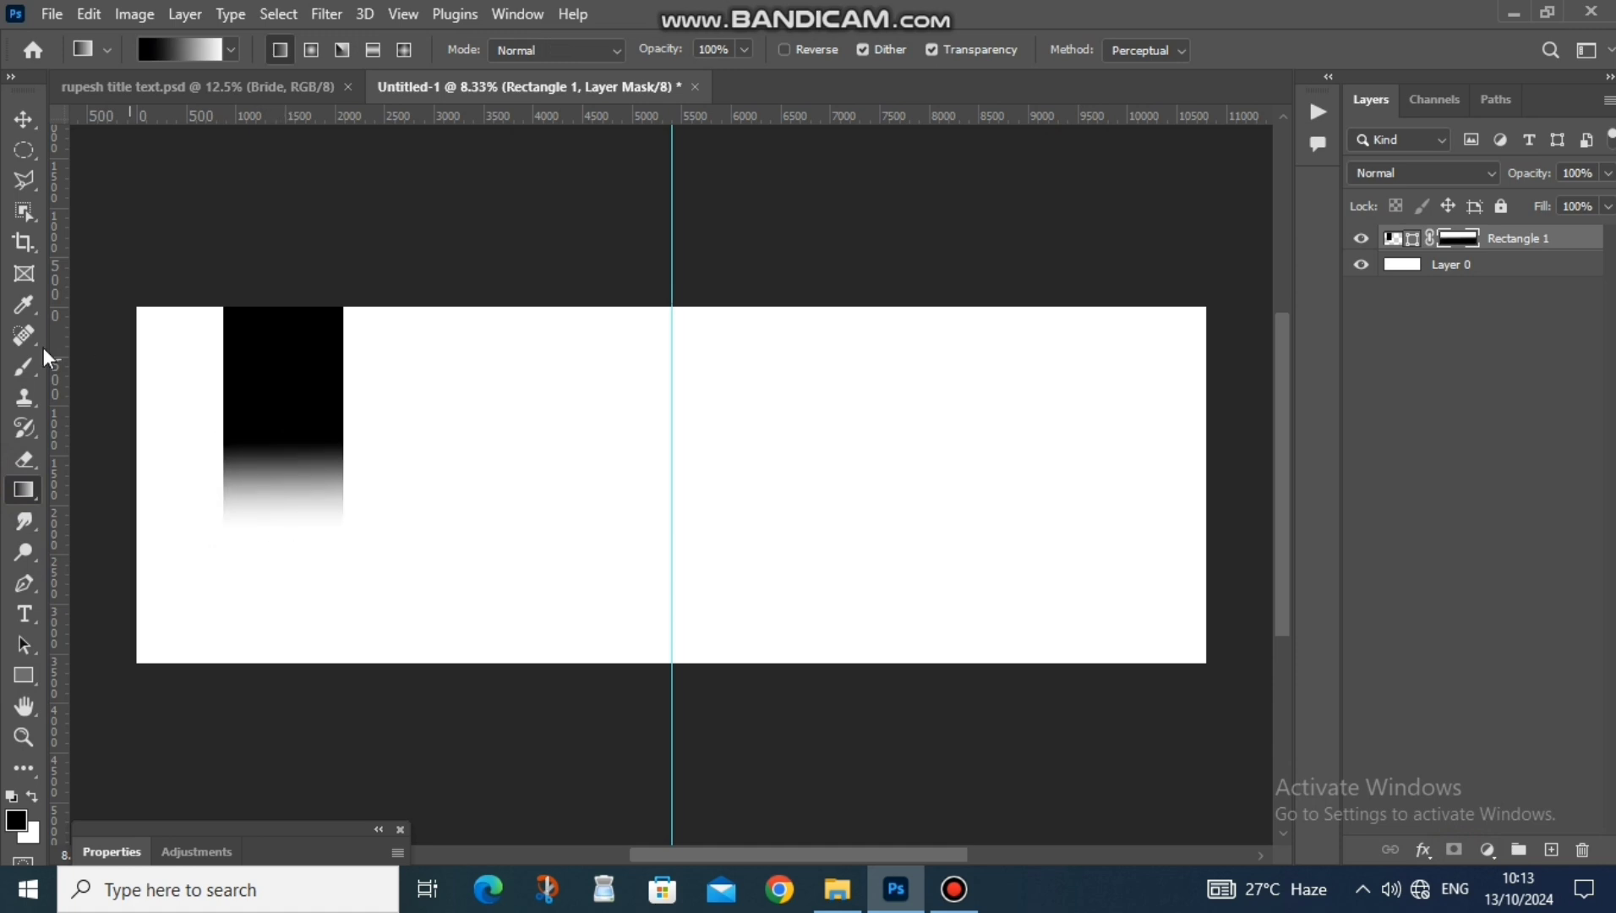
- Duplicate the faded rectangle twice, placing both copies side by side to its right, before the centre guide
left_click(24, 119)
left_click(283, 399)
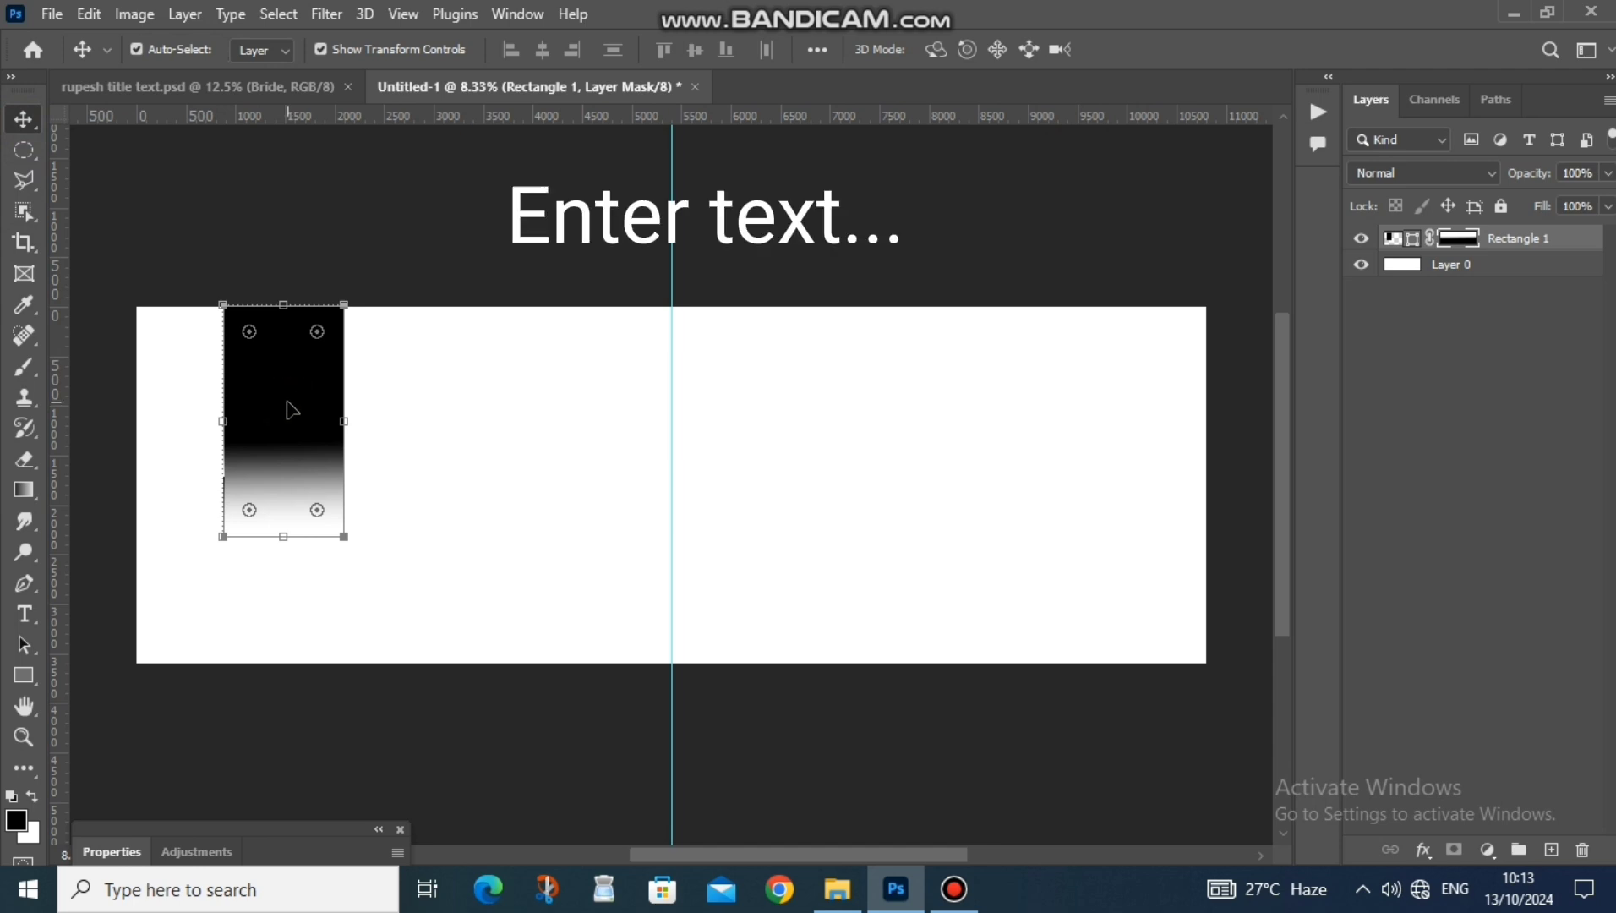
left_click_drag(296, 402, 576, 395)
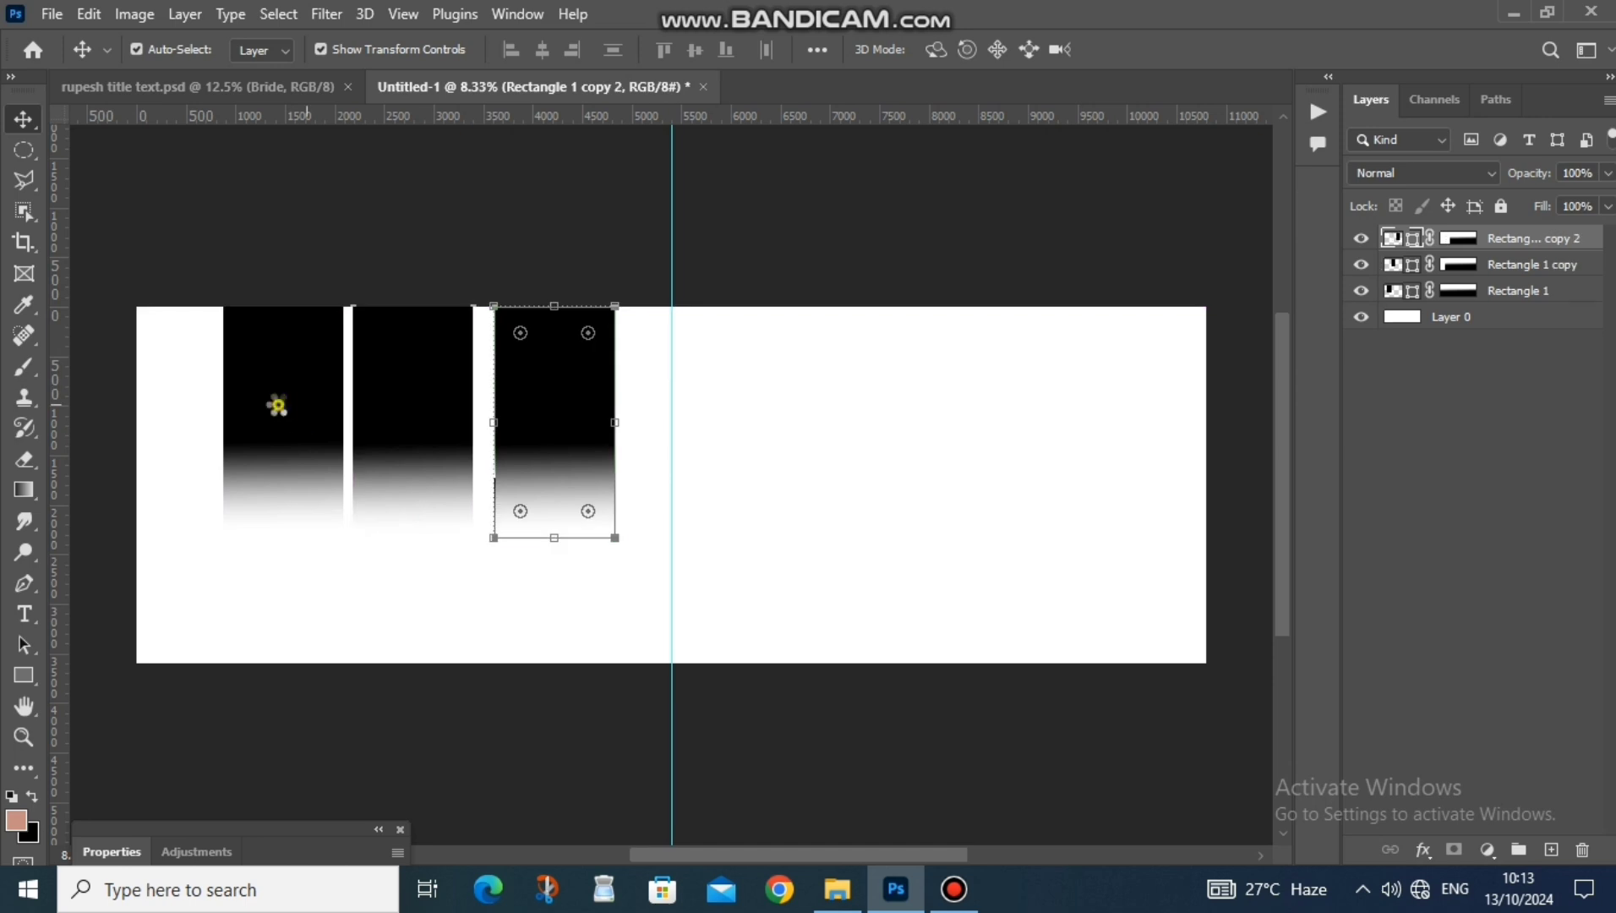
- Nudge the three faded rectangles left to even out the gaps between them
left_click(282, 415)
key("shift+Left")
key("shift+Left")
key("shift+Left")
key("shift+Left")
key("shift+Left")
key("shift+Left")
key("shift+Left")
key("shift+Left")
key("shift+Left")
key("shift+Left")
key("shift+Left")
key("shift+Left")
key("shift+Left")
key("shift+Left")
key("shift+Left")
key("shift+Left")
key("shift+Left")
key("shift+Left")
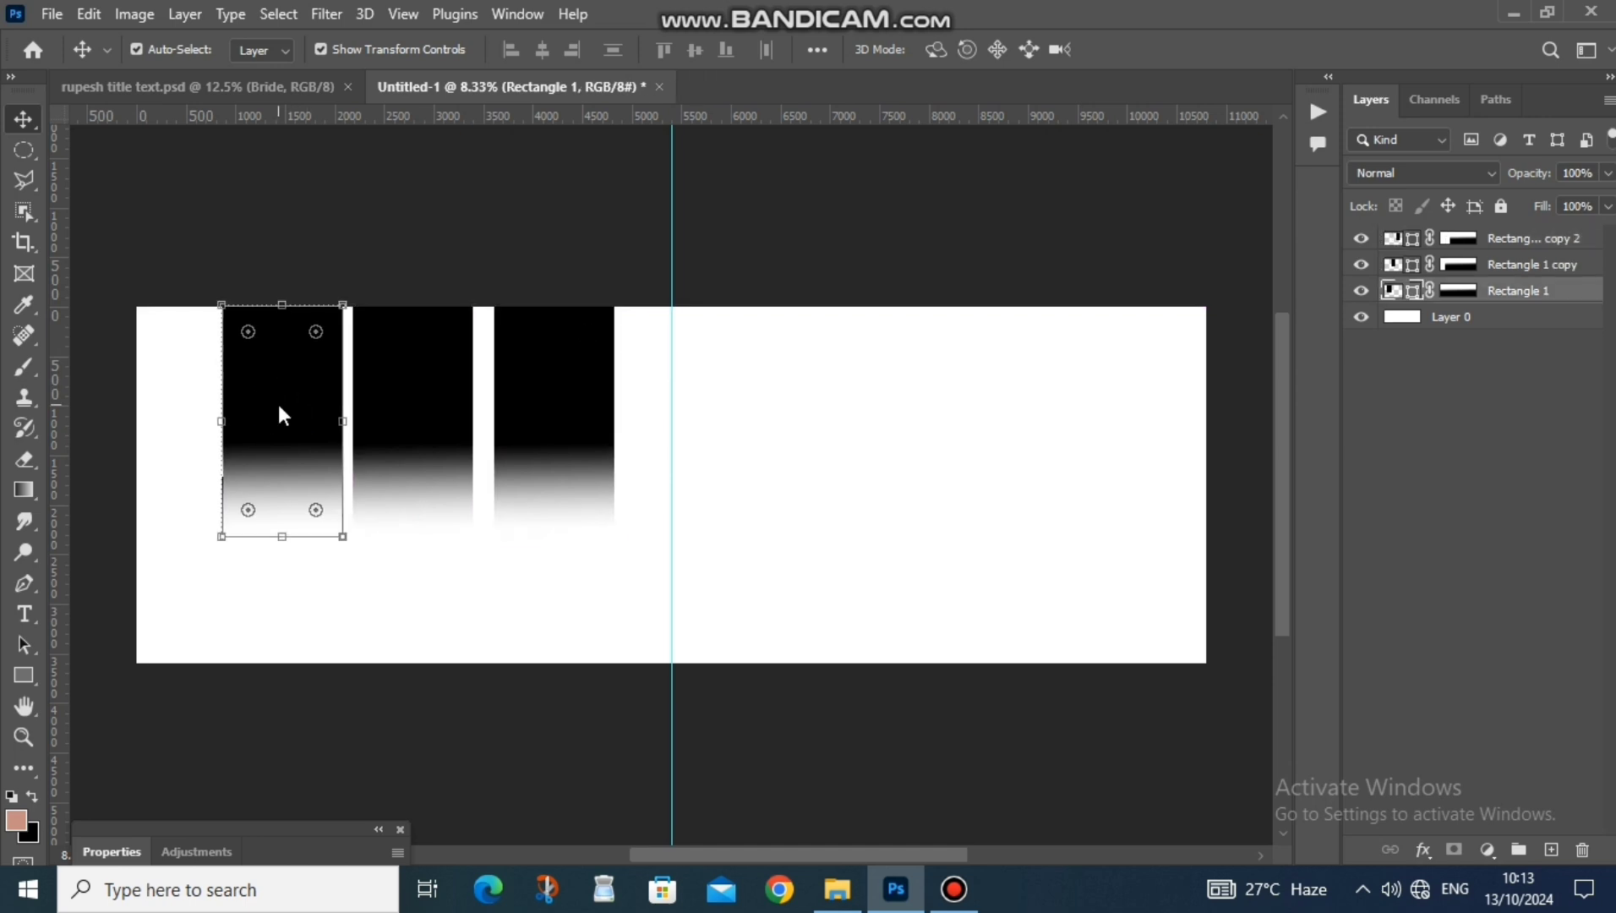
left_click(405, 402)
key("shift+Left")
key("shift+Left")
key("shift+Left")
key("shift+Left")
key("shift+Left")
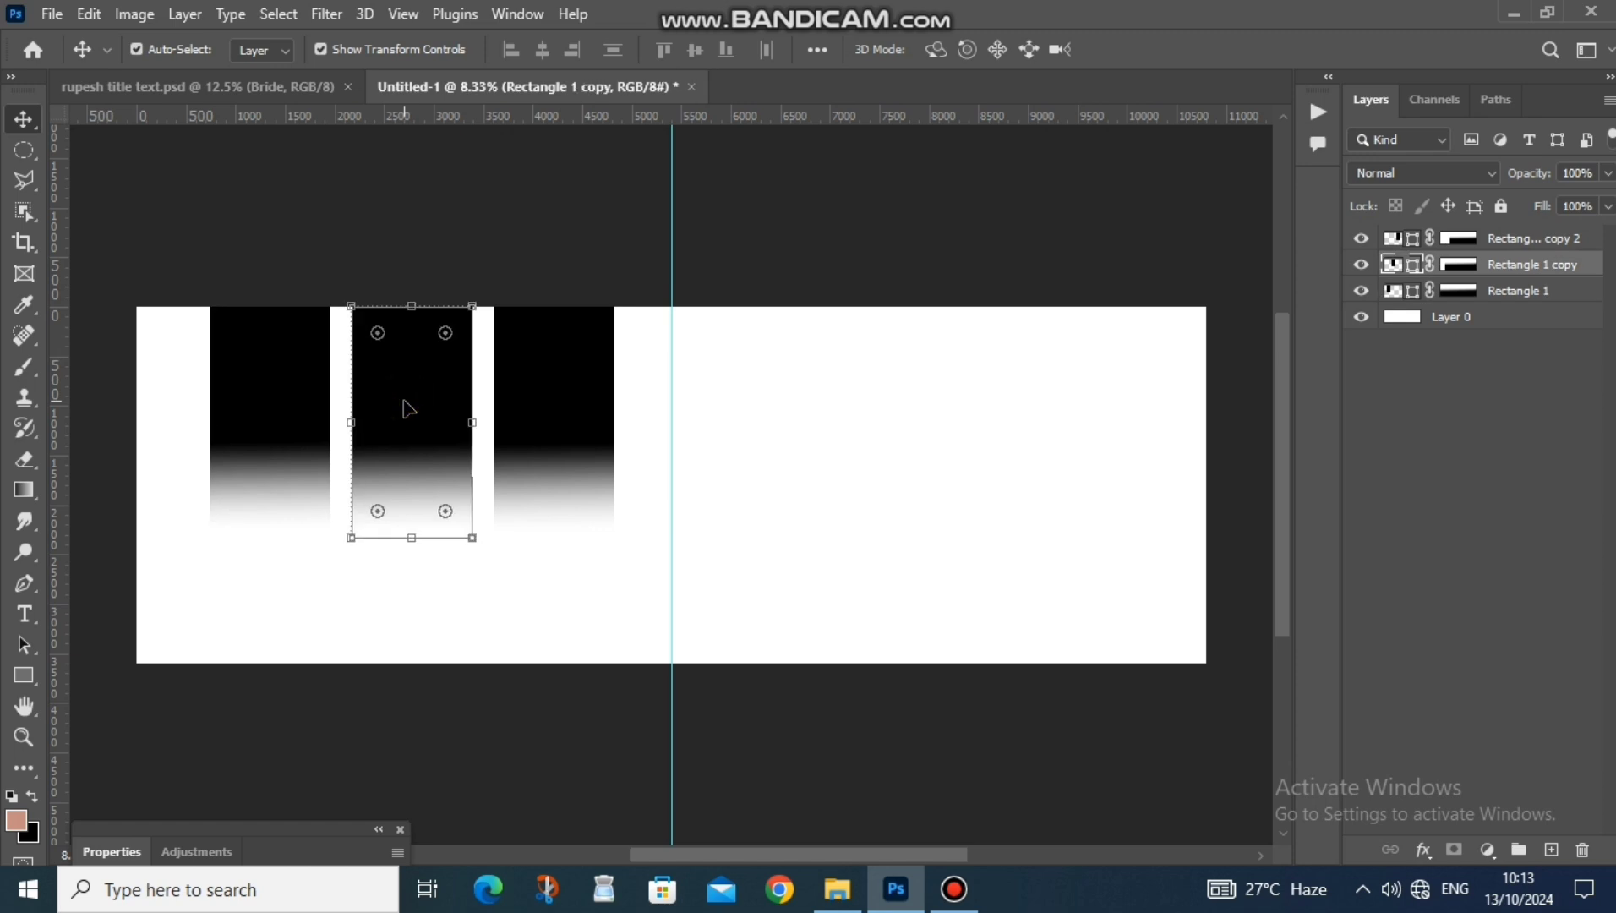
left_click(520, 414)
key("shift+Left")
key("shift+Left")
key("shift+Left")
key("shift+Left")
key("shift+Left")
key("shift+Left")
key("shift+Left")
key("shift+Left")
key("shift+Left")
key("shift+Left")
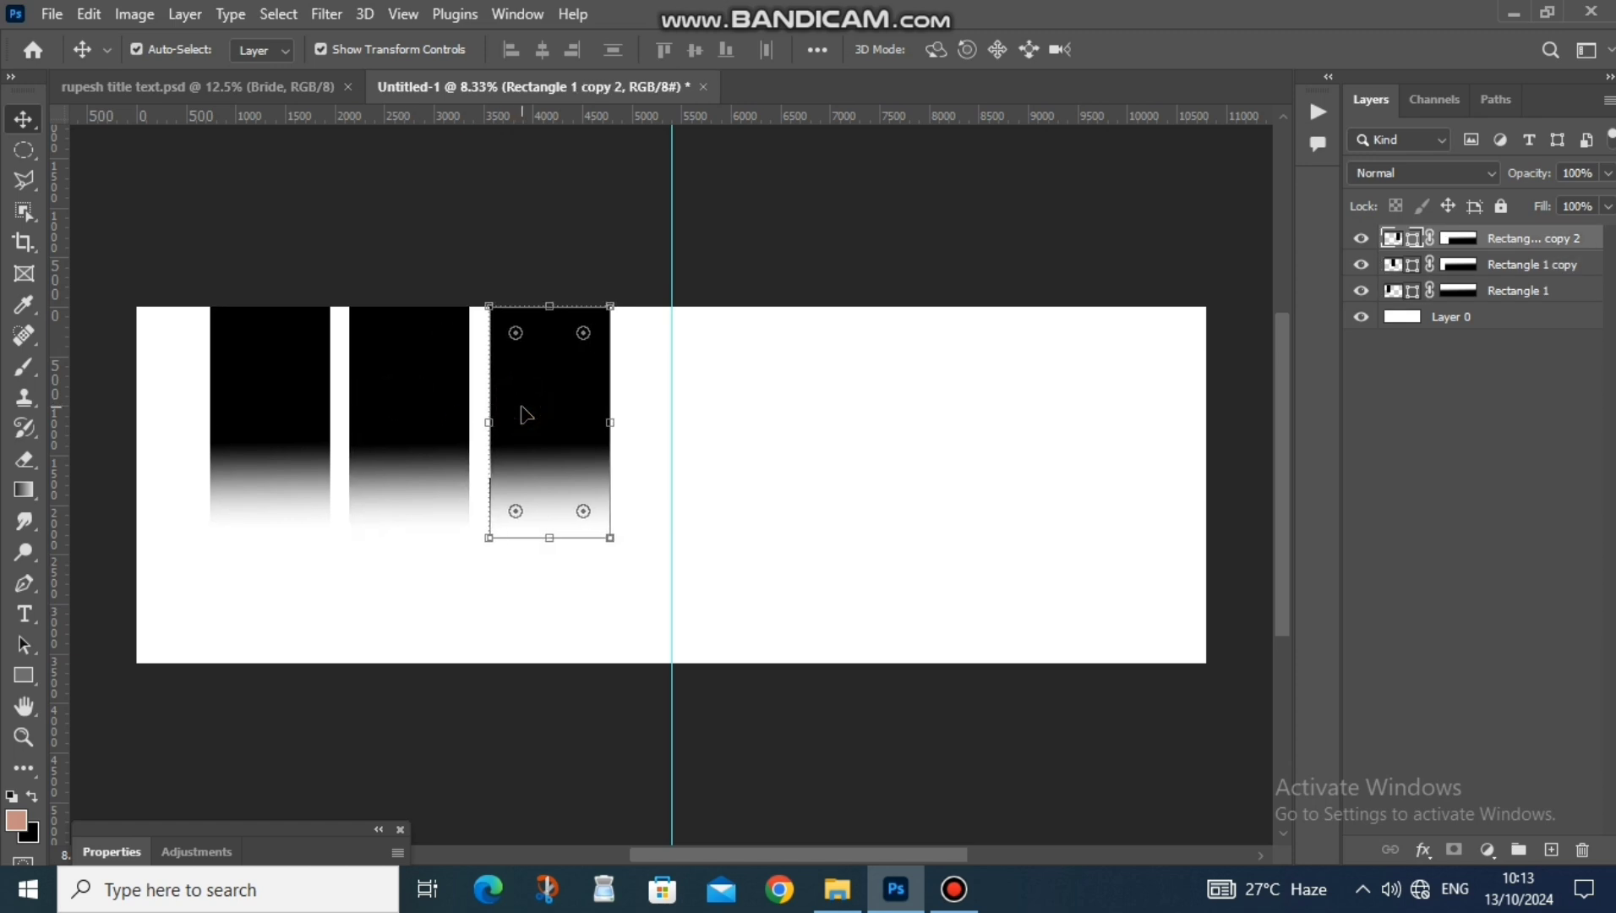
- Nudge the middle rectangle up past the canvas's upper edge so it ends higher than its two neighbours
left_click(387, 425)
key("shift+Up")
key("shift+Up")
key("shift+Up")
key("shift+Up")
key("shift+Up")
key("shift+Up")
key("shift+Up")
key("shift+Up")
key("shift+Up")
key("shift+Up")
key("shift+Up")
key("shift+Up")
key("shift+Up")
key("shift+Up")
key("shift+Up")
key("shift+Up")
key("shift+Up")
key("shift+Up")
key("shift+Up")
key("shift+Up")
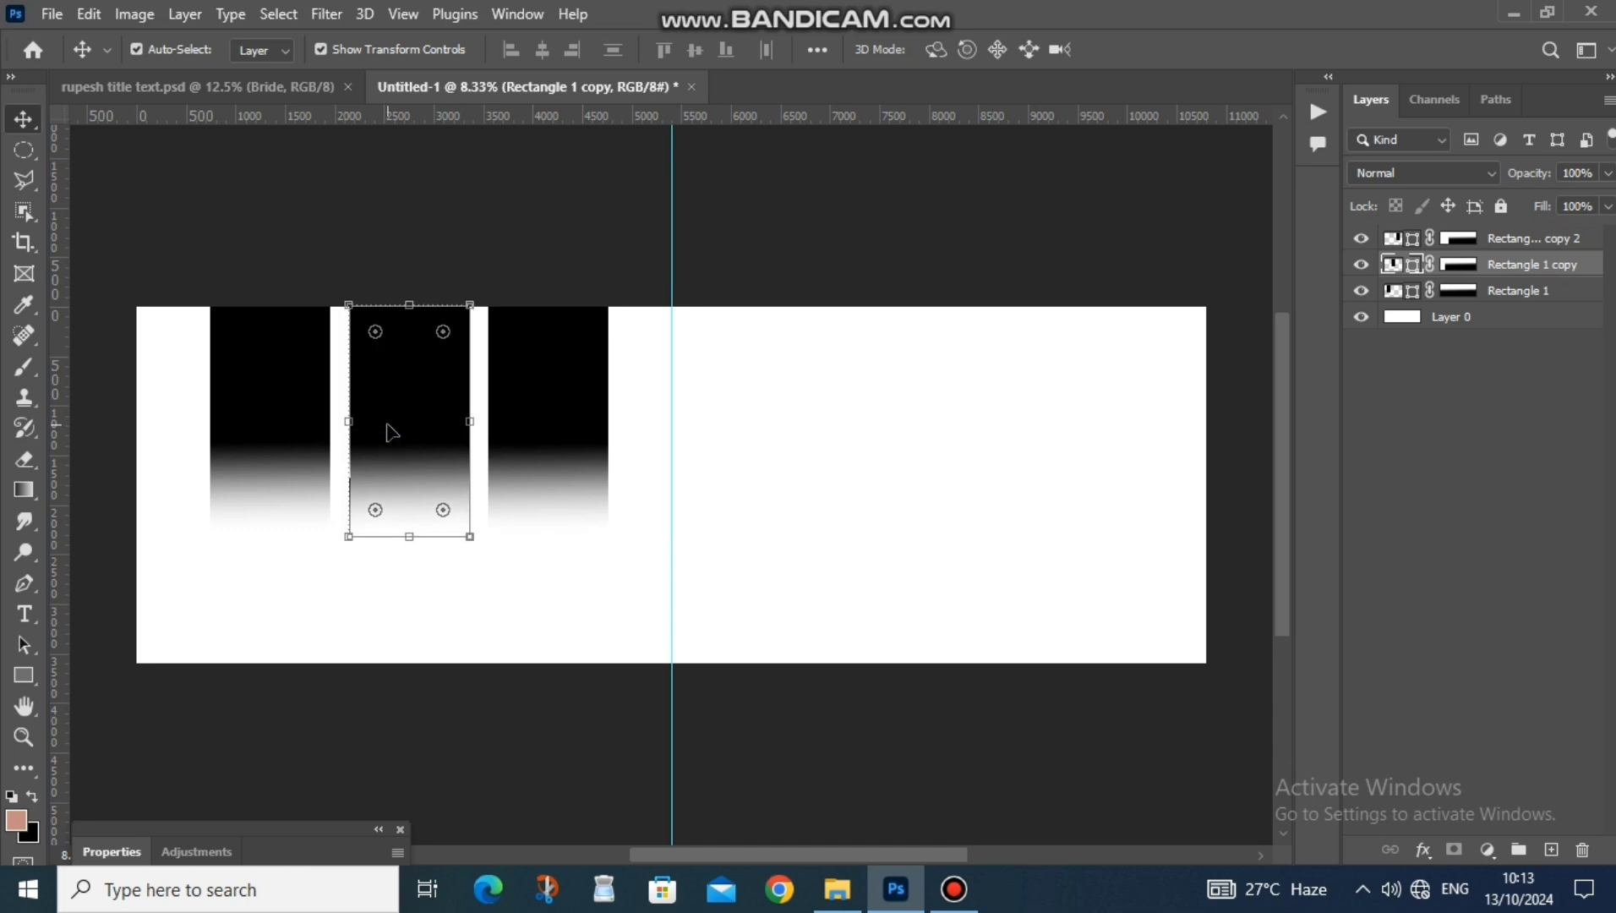
key("shift+Up")
key("shift+Up")
key("shift+Up")
key("shift+Up")
key("shift+Up")
key("shift+Up")
key("shift+Up")
key("shift+Up")
key("shift+Up")
key("shift+Up")
key("shift+Up")
key("shift+Up")
key("shift+Up")
key("shift+Up")
key("shift+Up")
key("shift+Up")
key("shift+Up")
key("shift+Up")
key("shift+Up")
key("shift+Up")
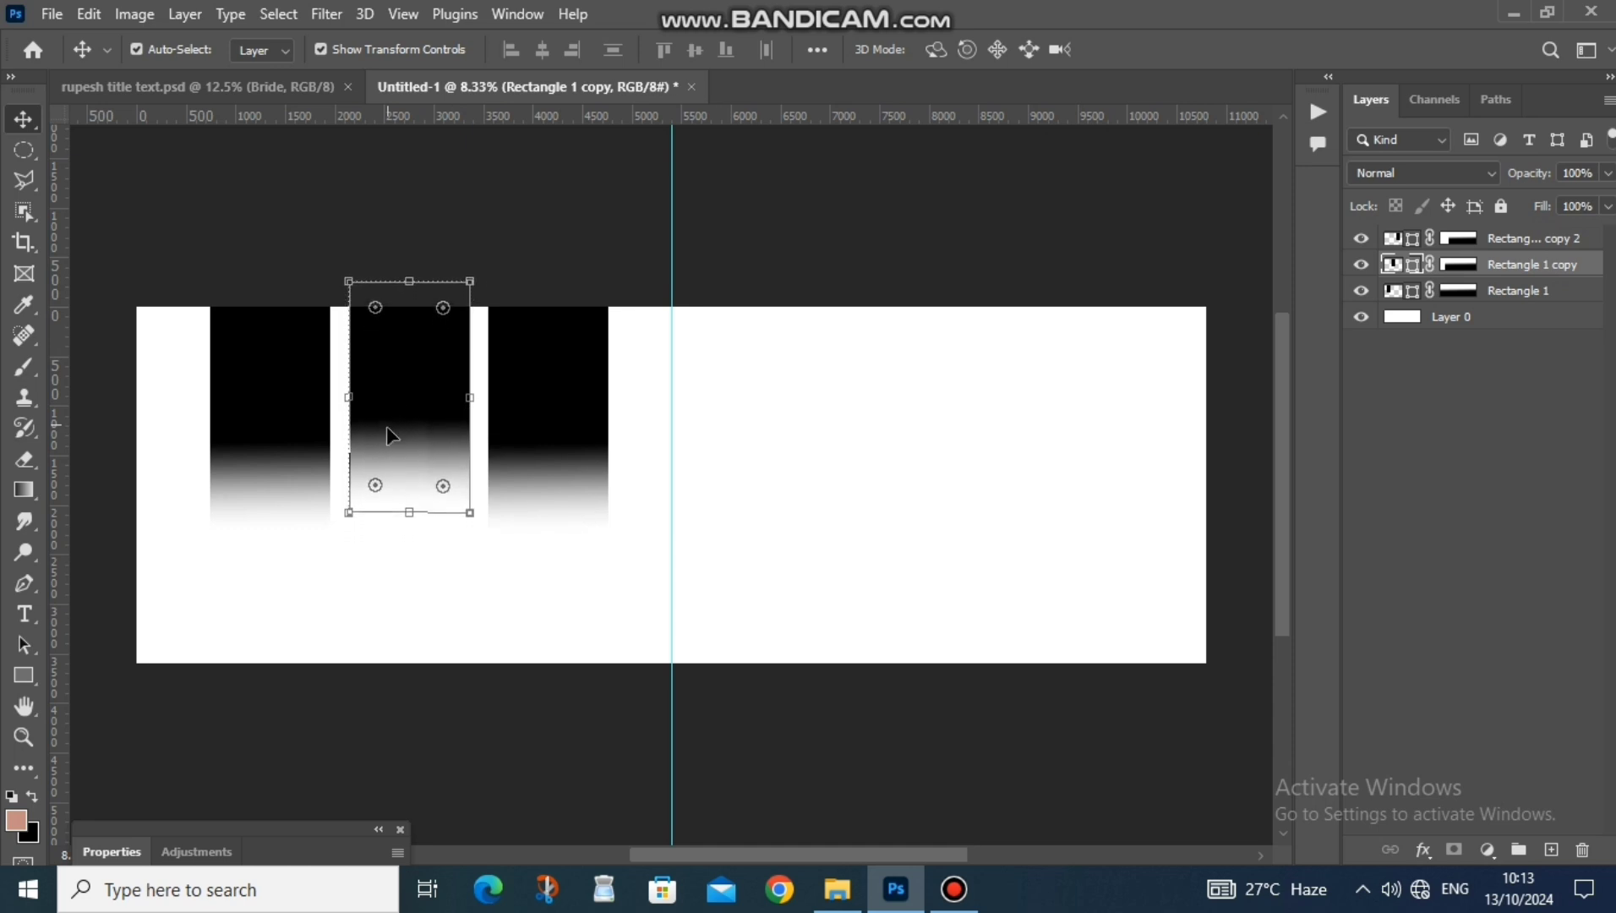
key("shift+Up")
key("shift+Up")
key("shift+Up")
key("shift+Up")
key("shift+Up")
key("shift+Up")
key("shift+Up")
key("shift+Up")
key("shift+Up")
key("shift+Up")
key("shift+Up")
key("shift+Up")
key("shift+Up")
key("shift+Up")
key("shift+Up")
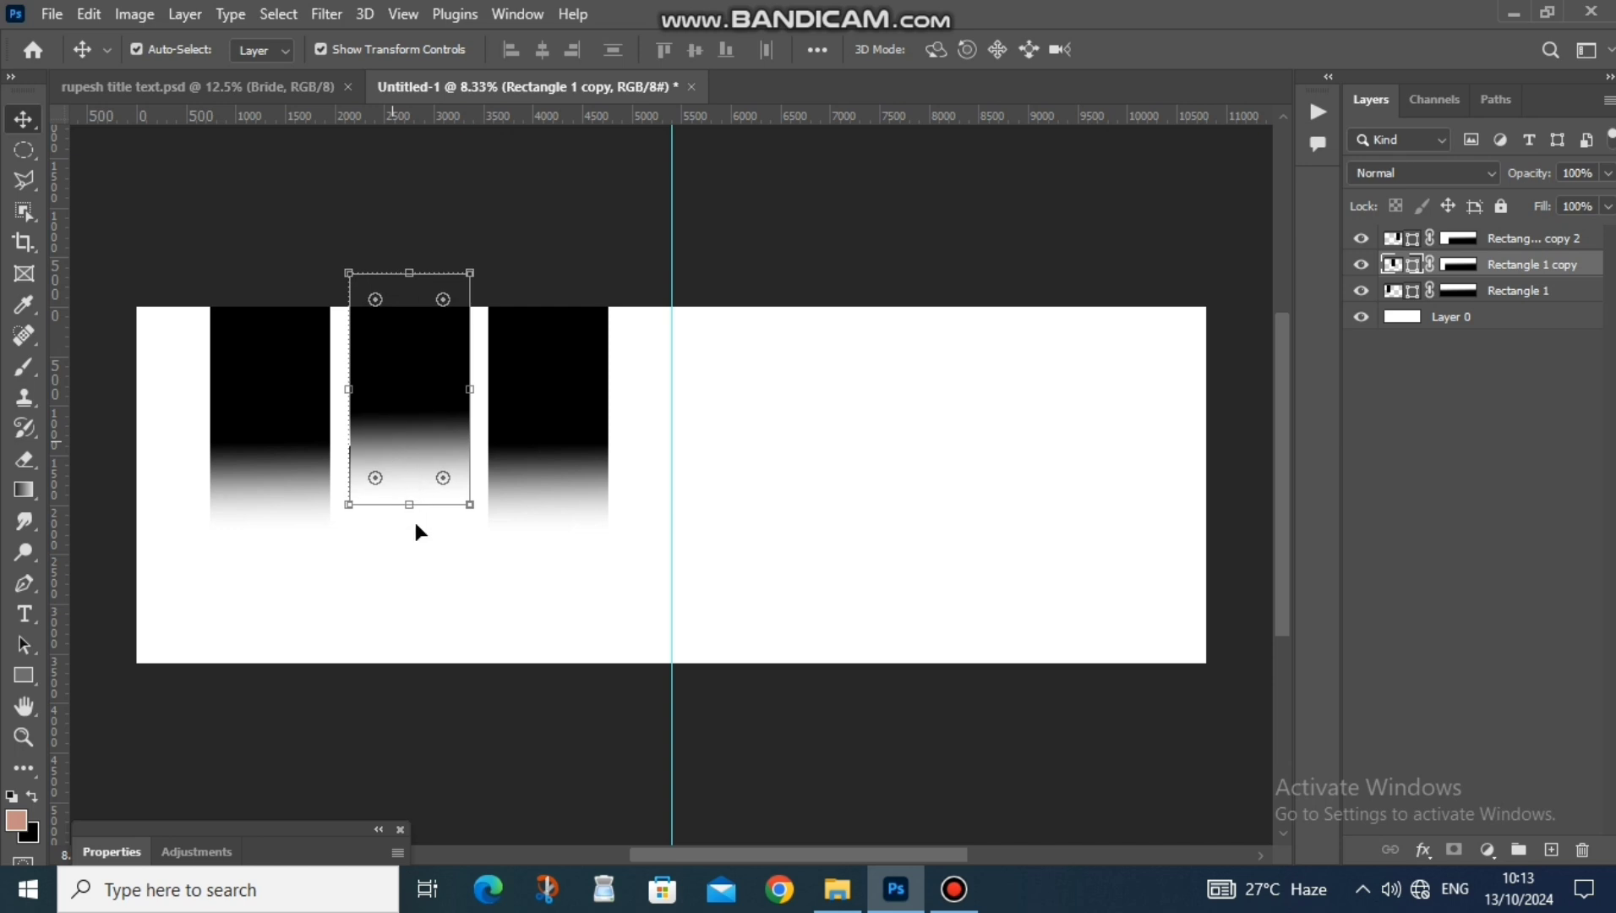
left_click(423, 585)
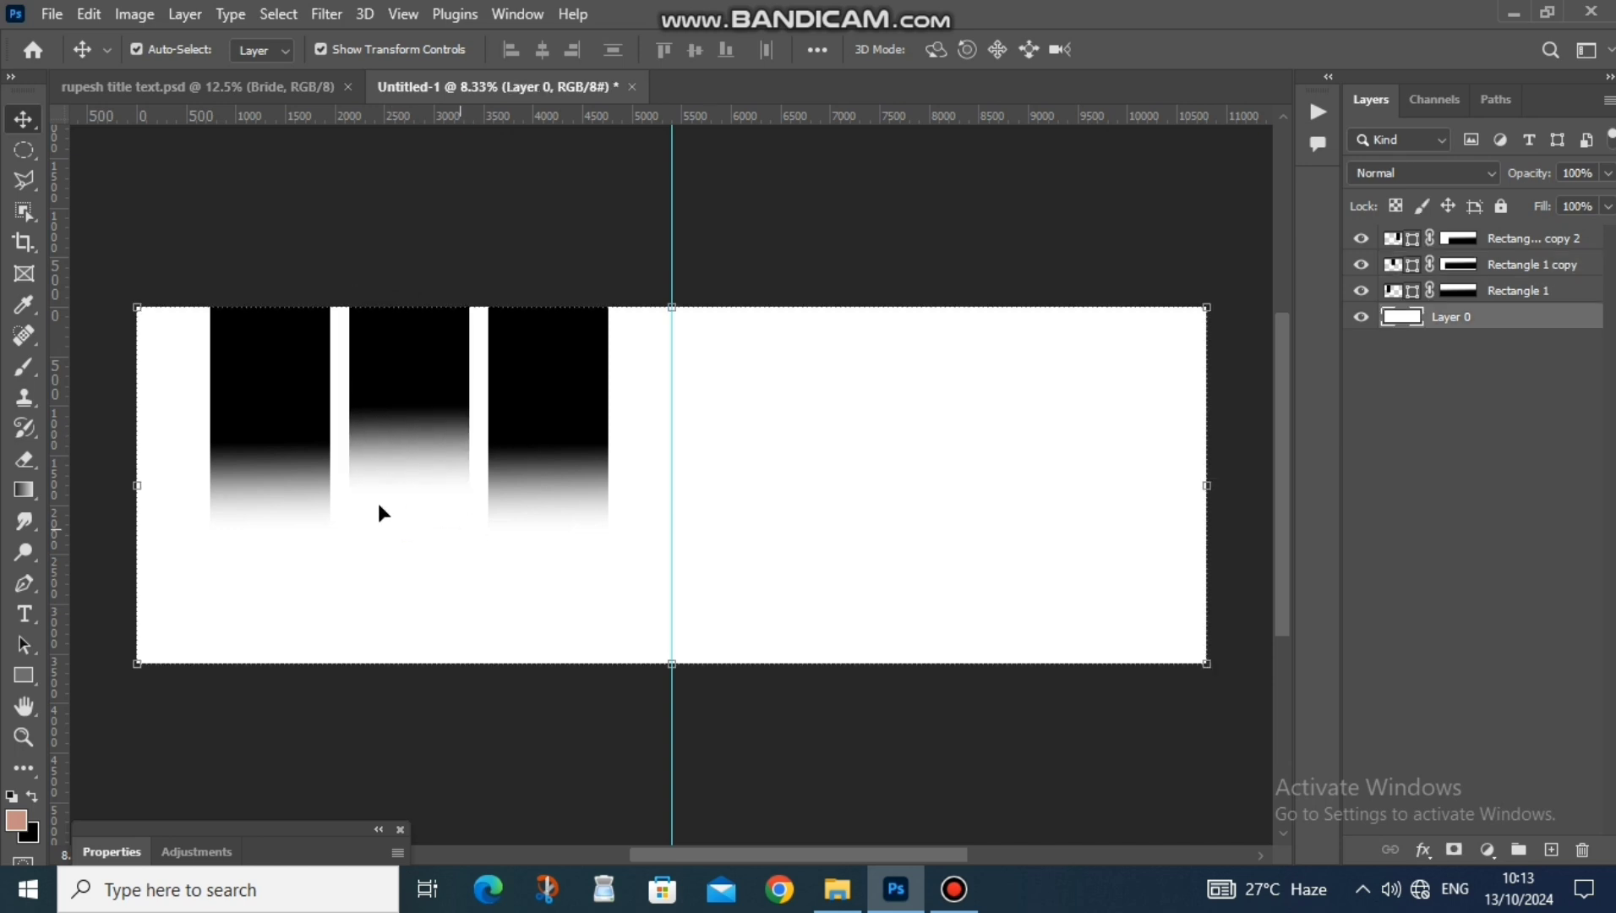
- Place 2.jpg from the rk folder directly above the first rectangle's layer, with the bride positioned over that rectangle
left_click(275, 418)
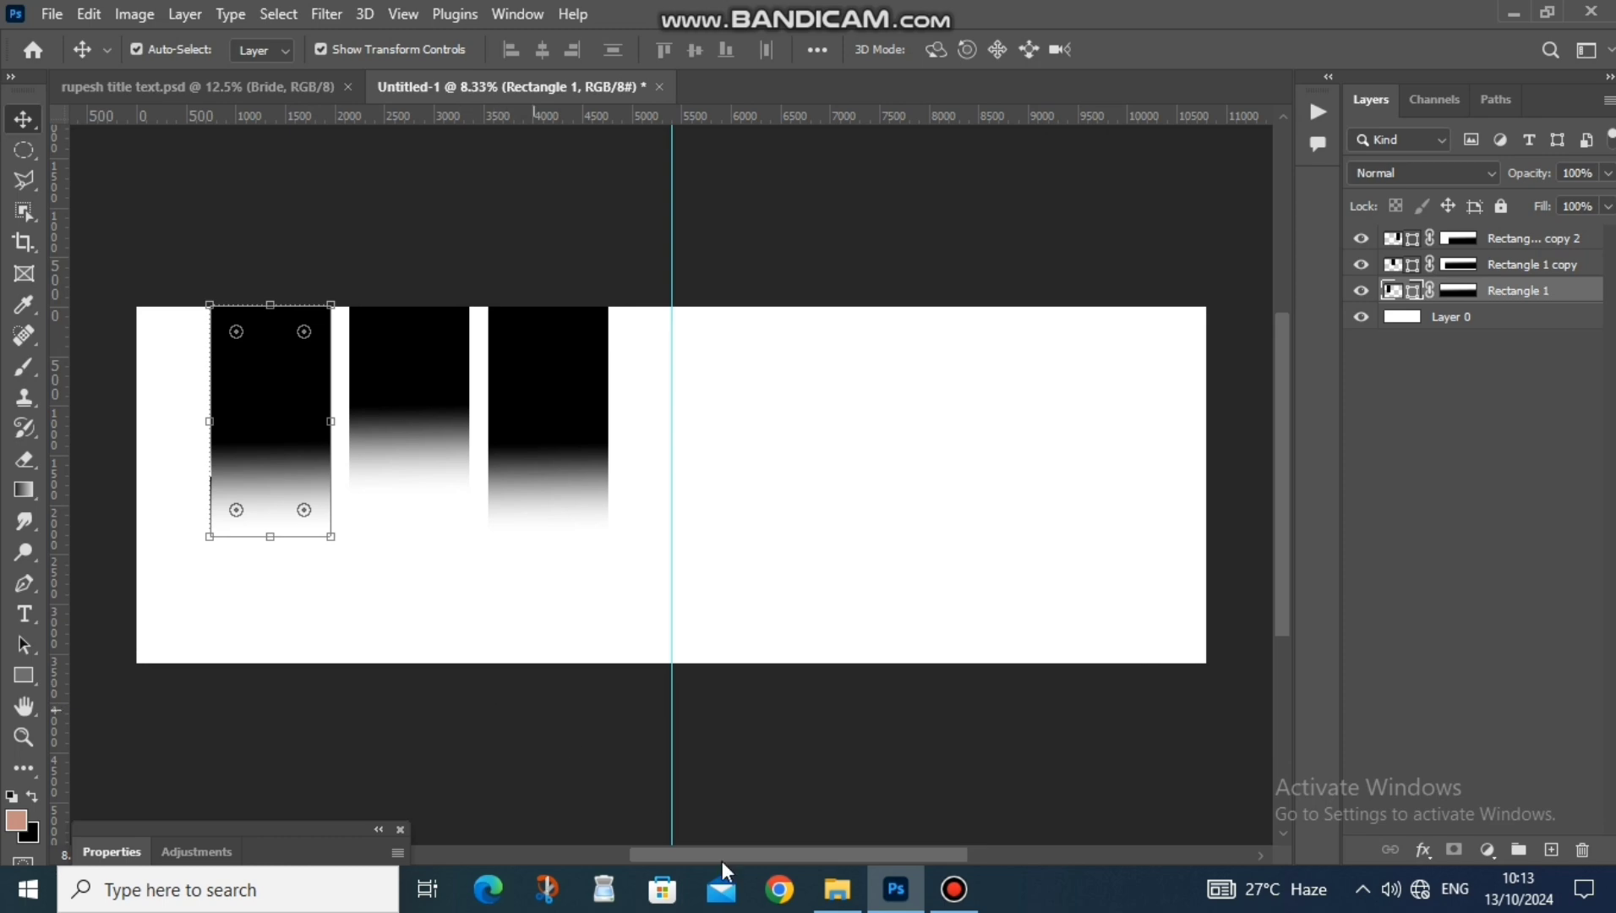
left_click(837, 890)
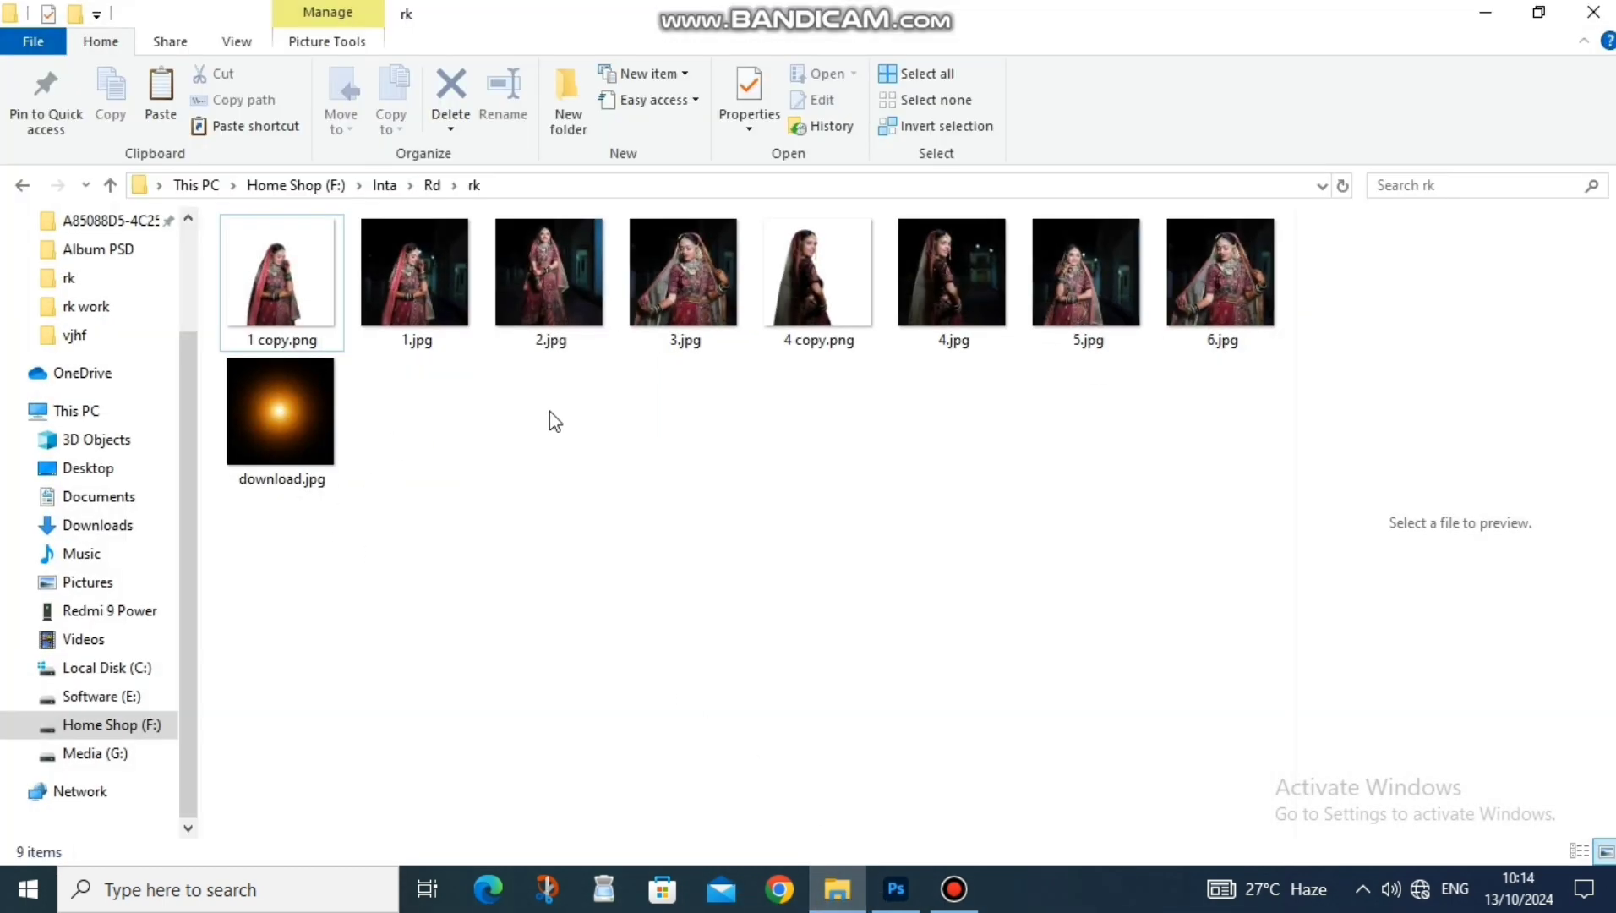
left_click(533, 277)
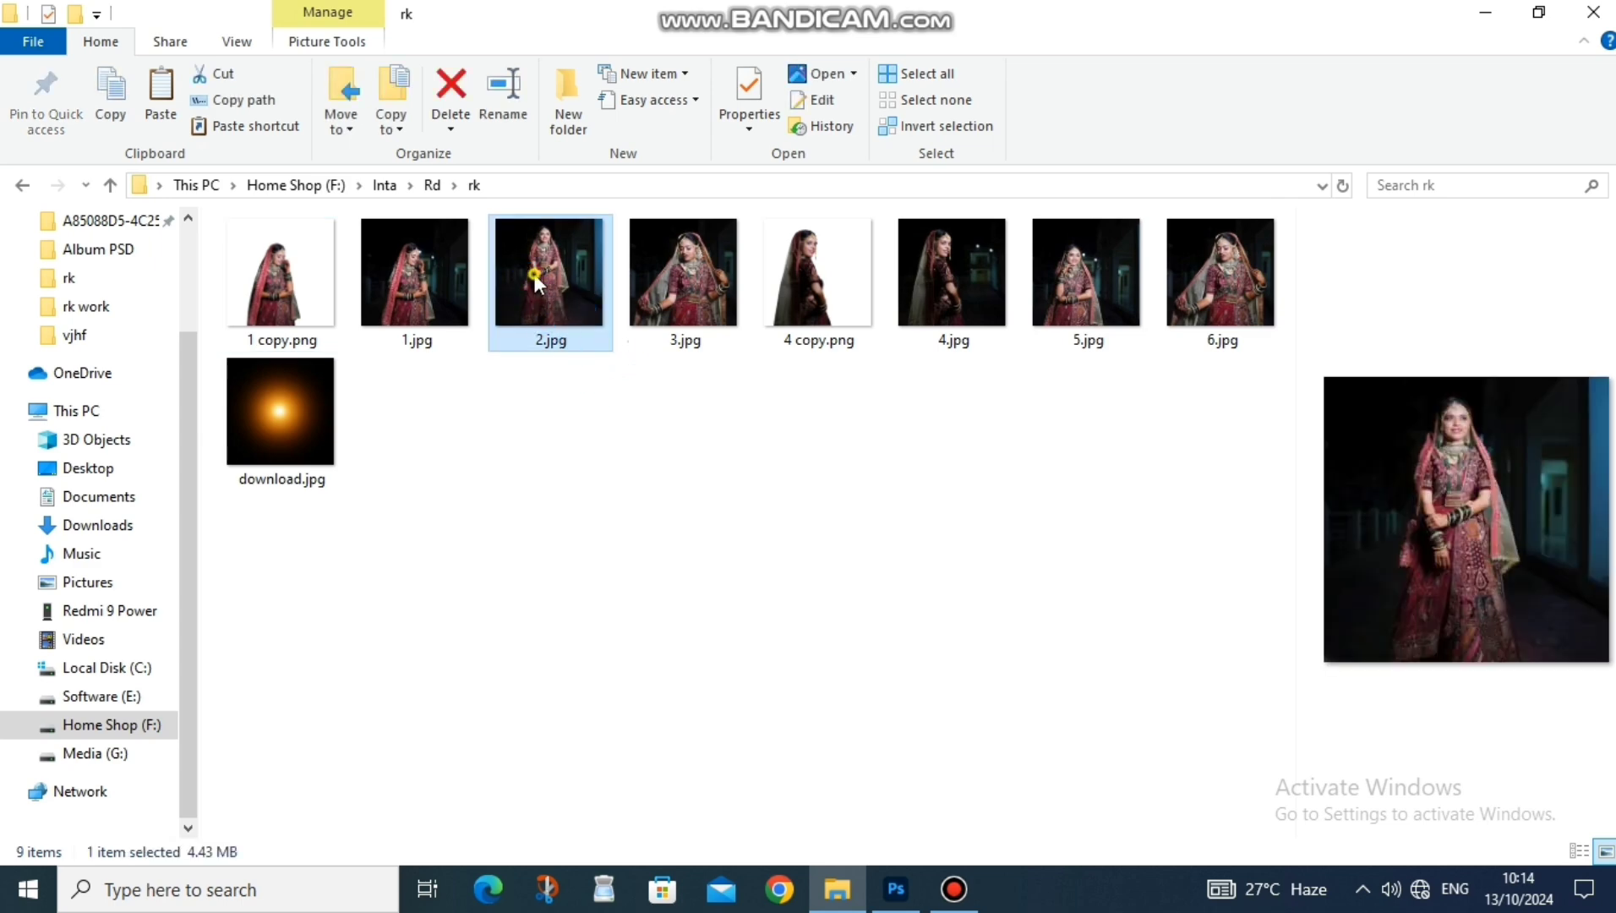
left_click_drag(532, 273, 296, 457)
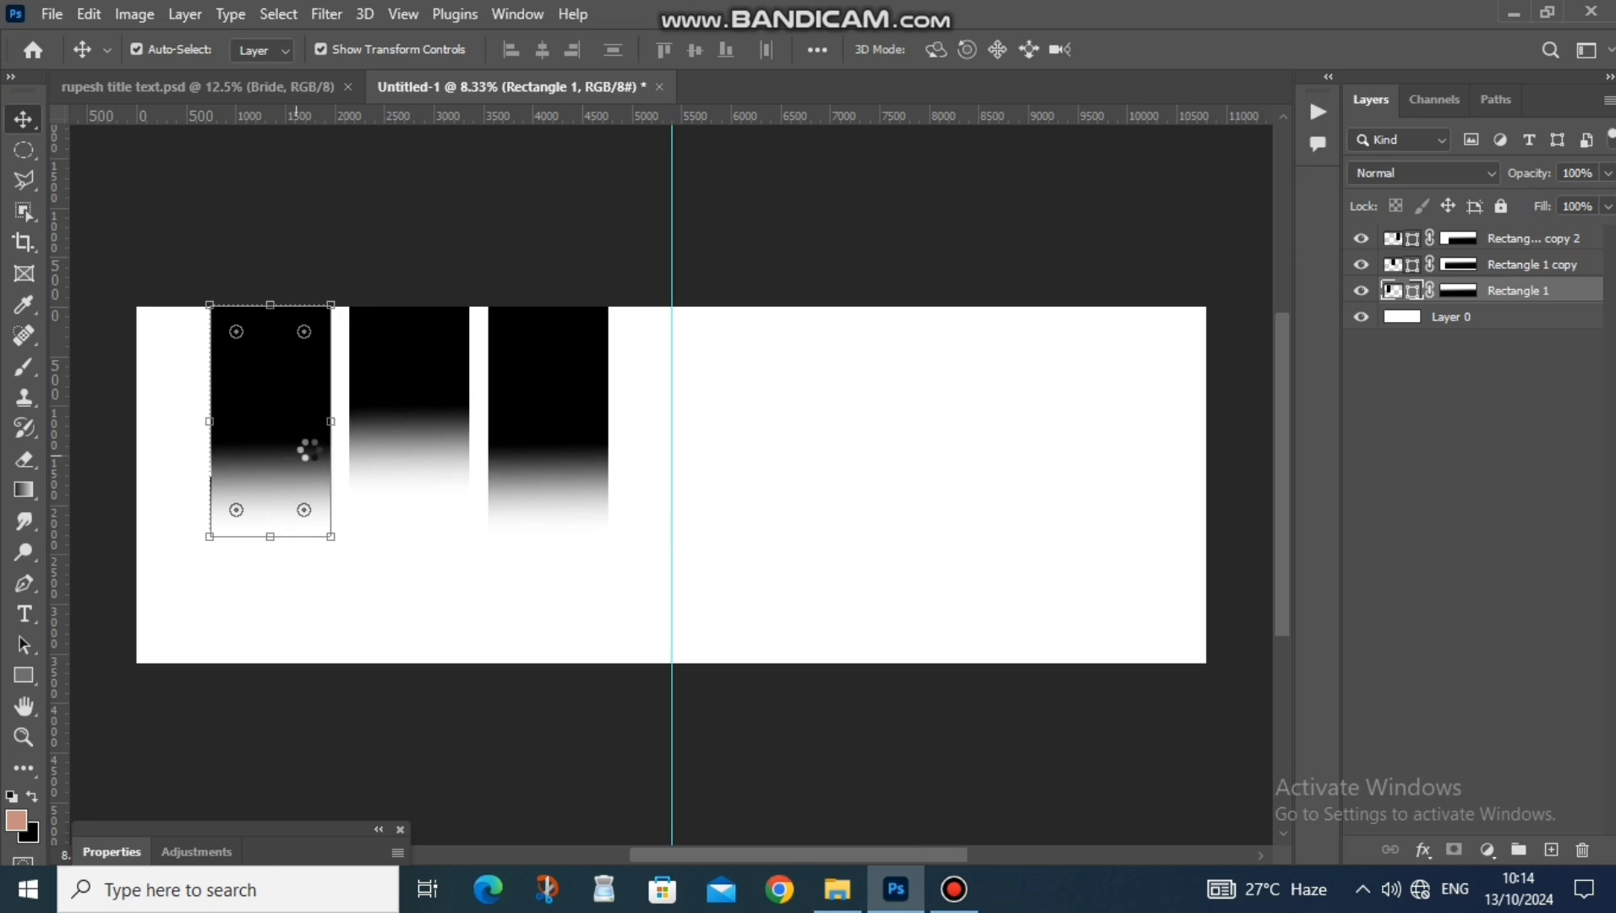
left_click_drag(693, 509, 302, 484)
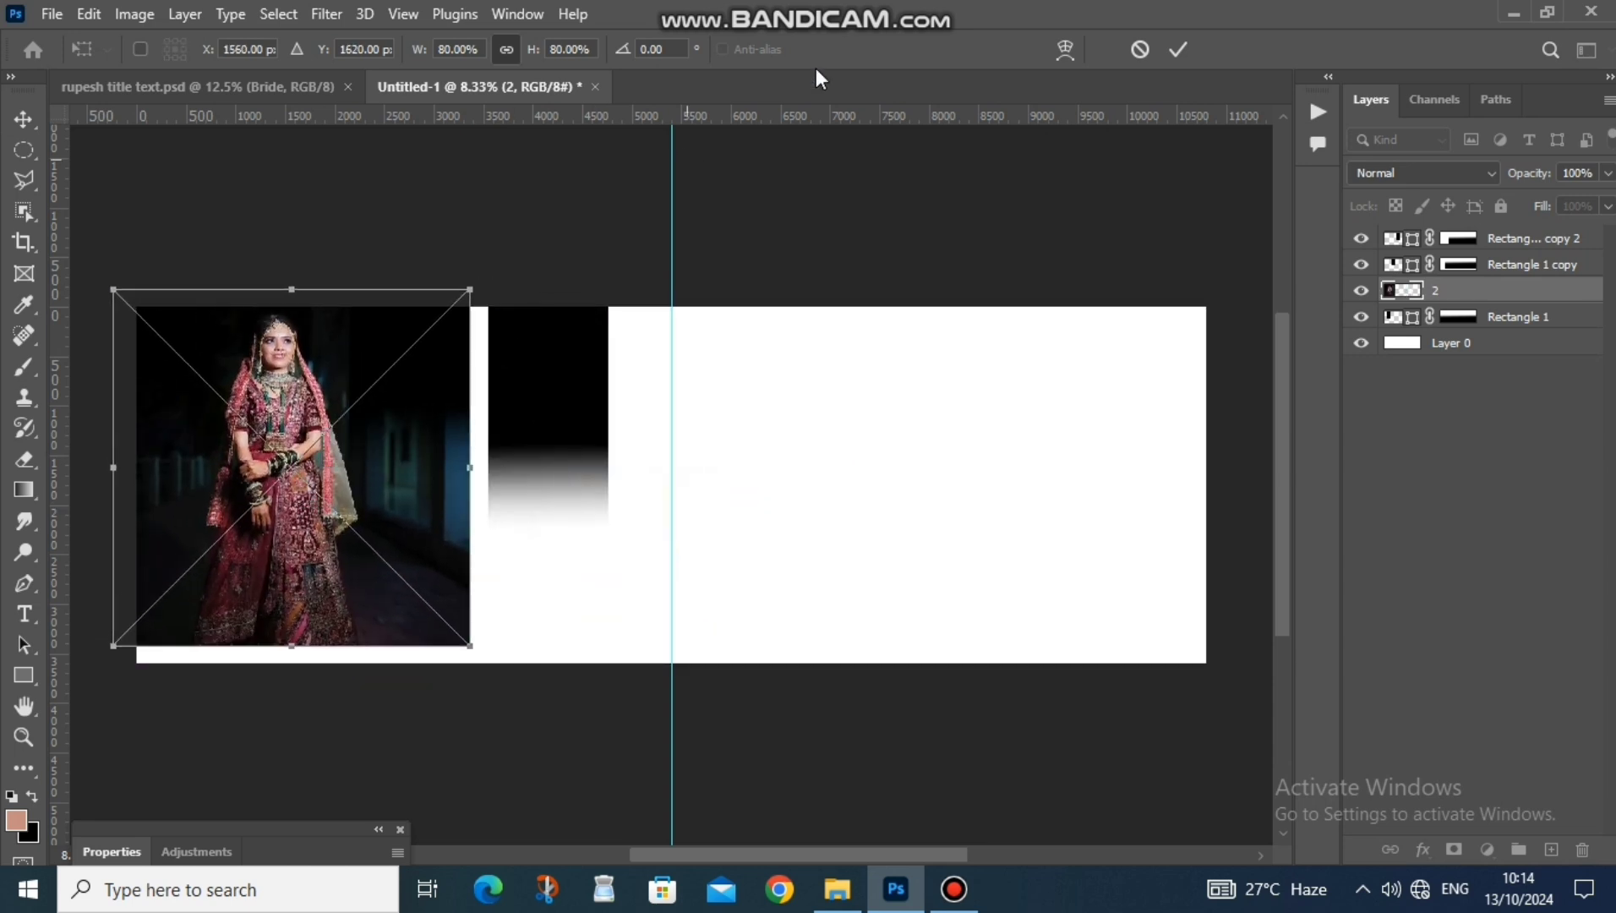
left_click(1179, 49)
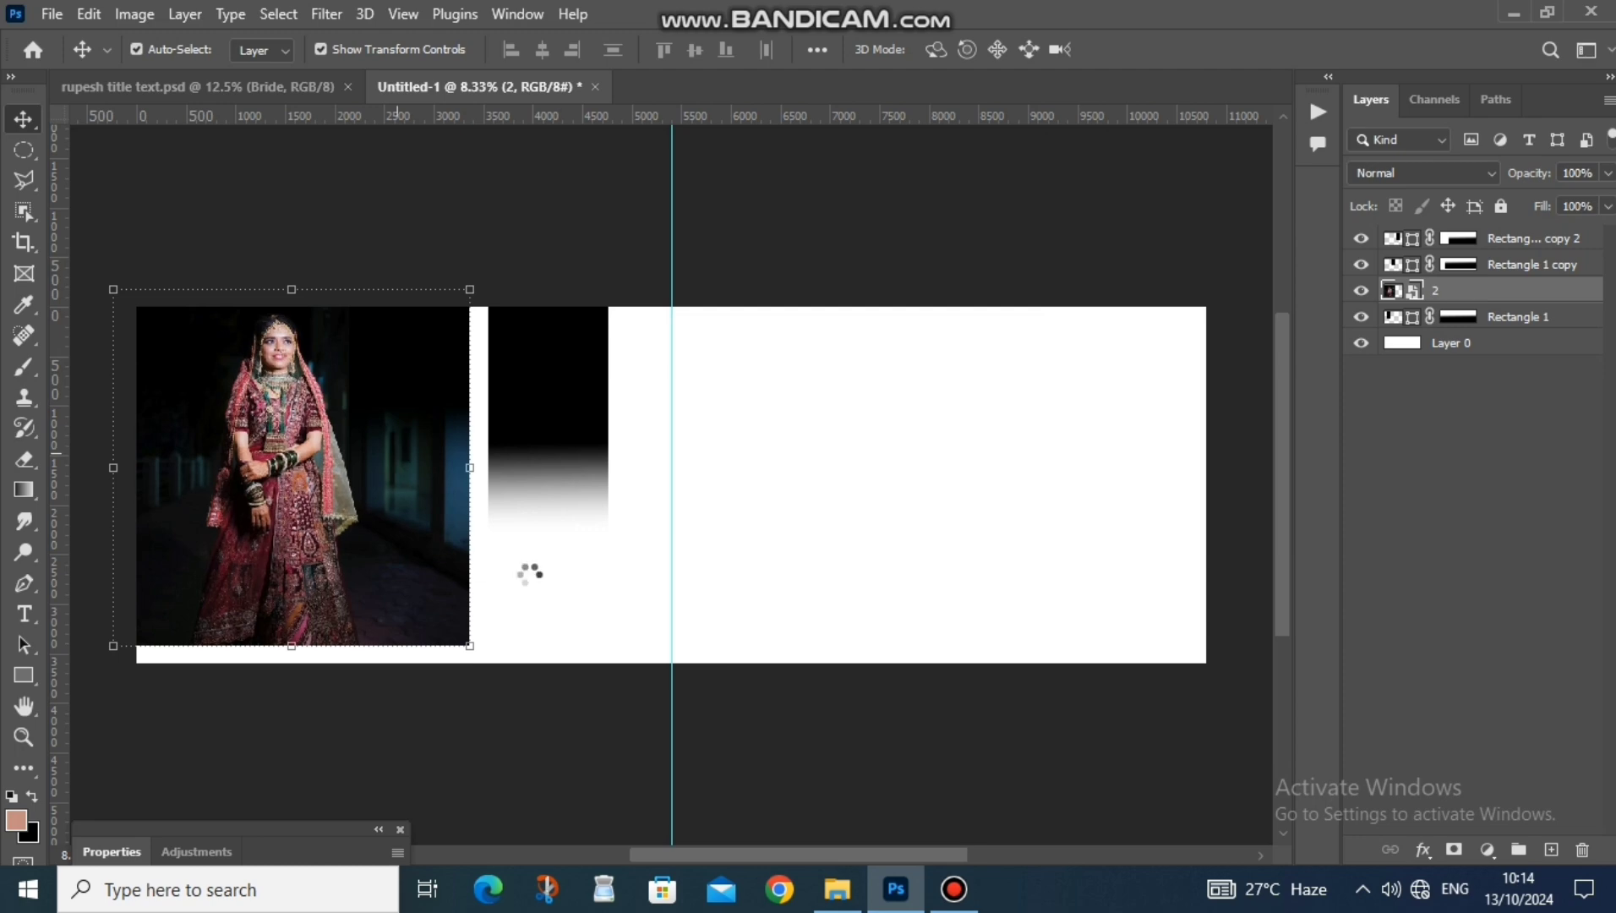
- Clip photo 2 to the first rectangle, adjust its position slightly, and set its blend mode to Luminosity
right_click(1460, 296)
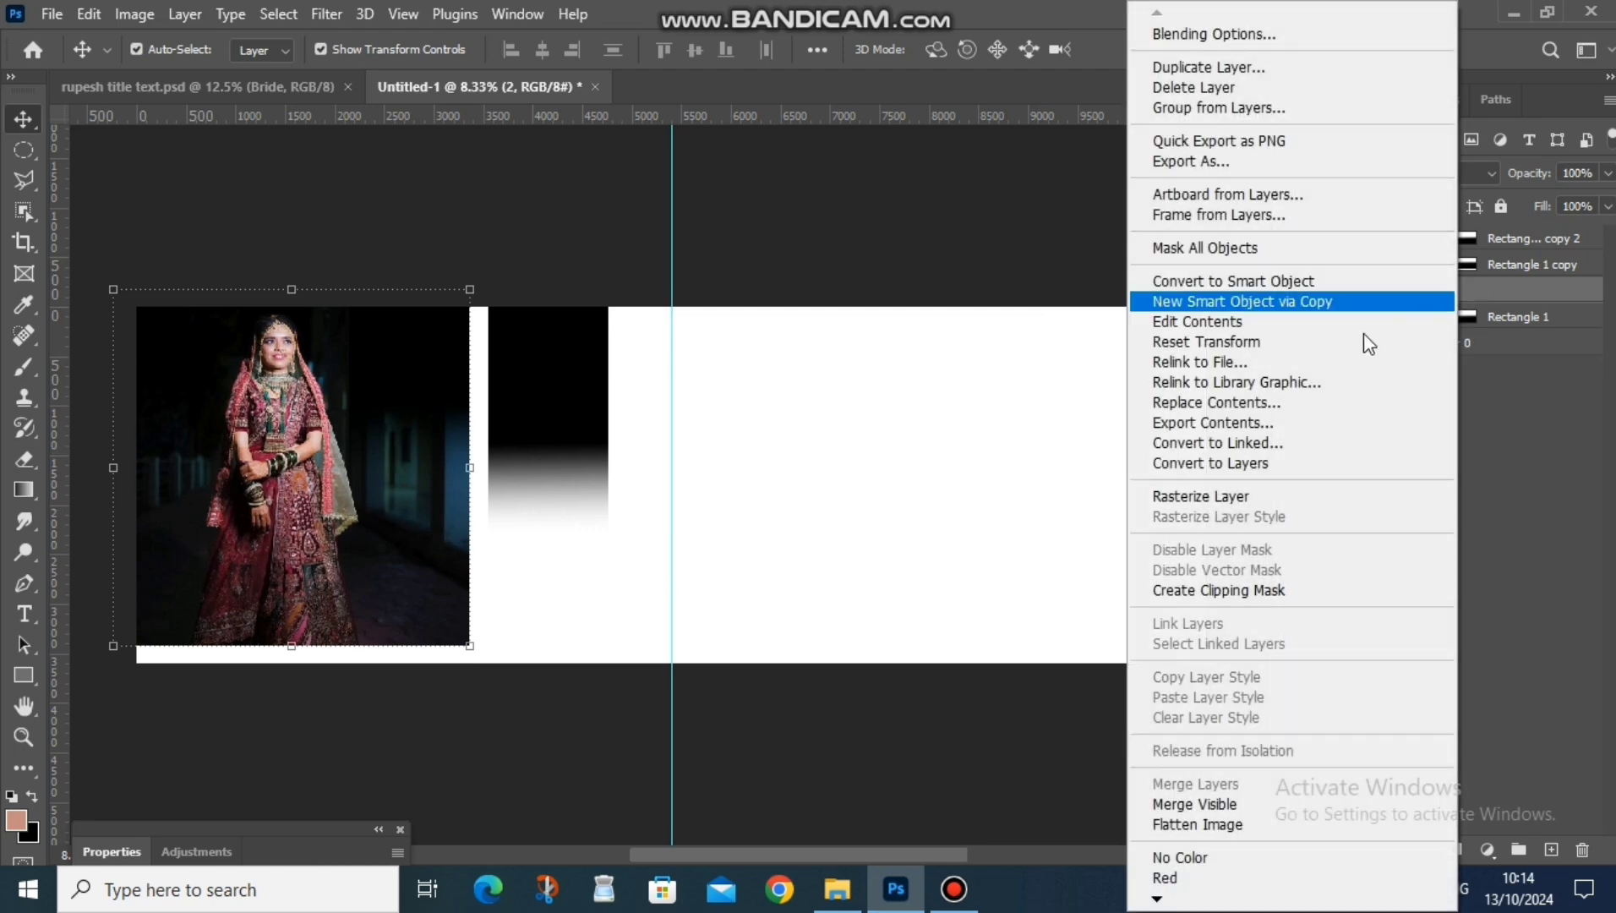
left_click(1209, 592)
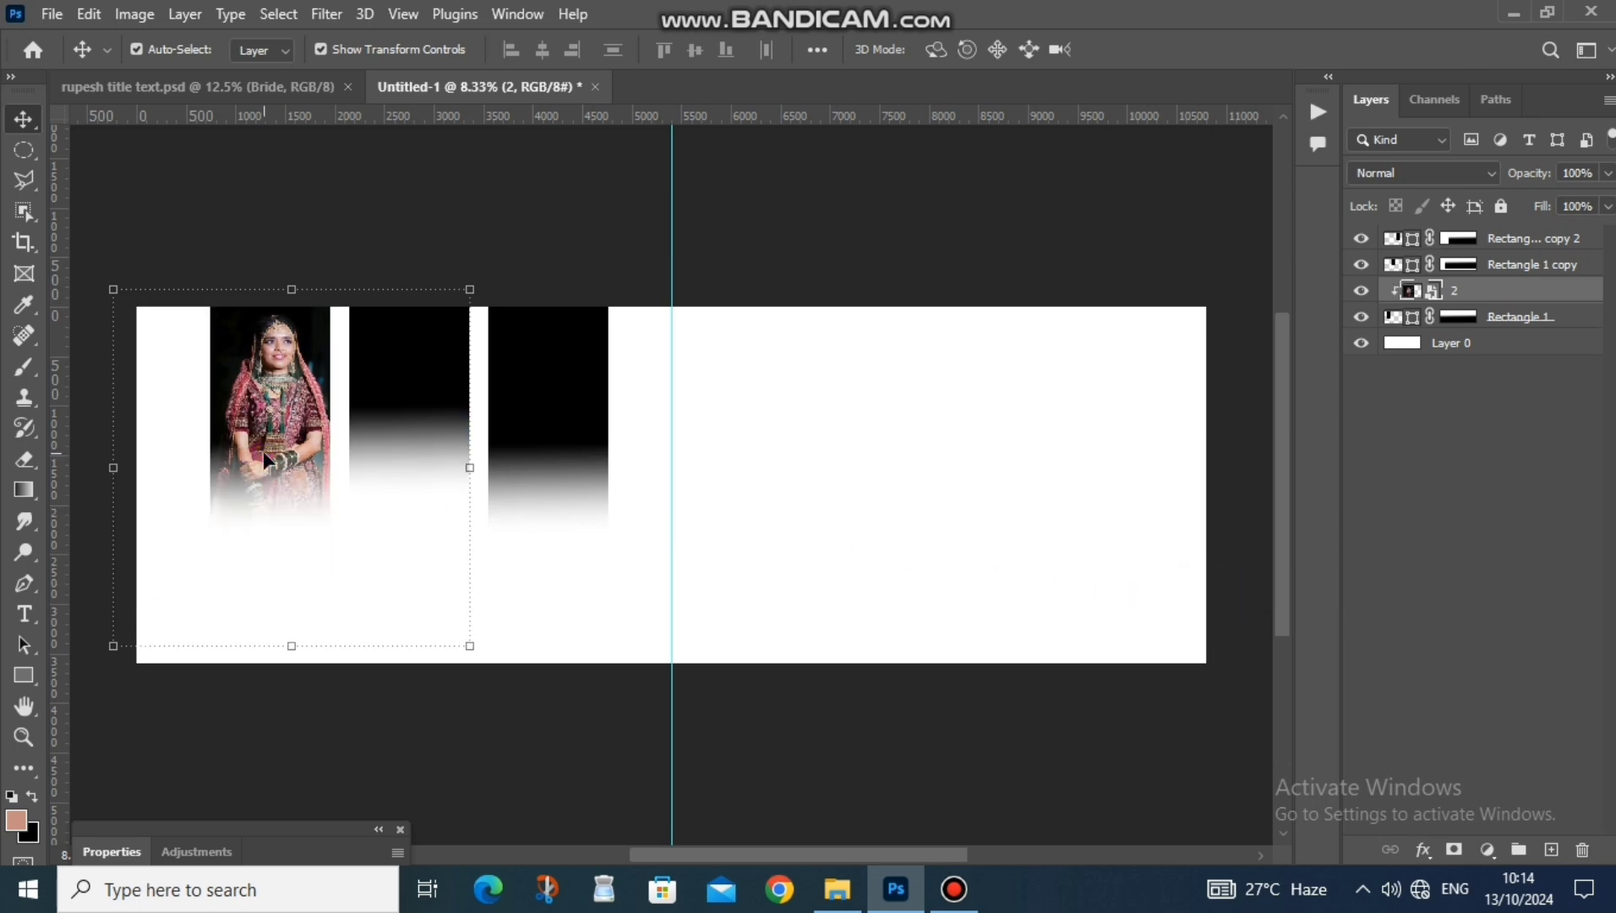
left_click_drag(263, 451, 259, 454)
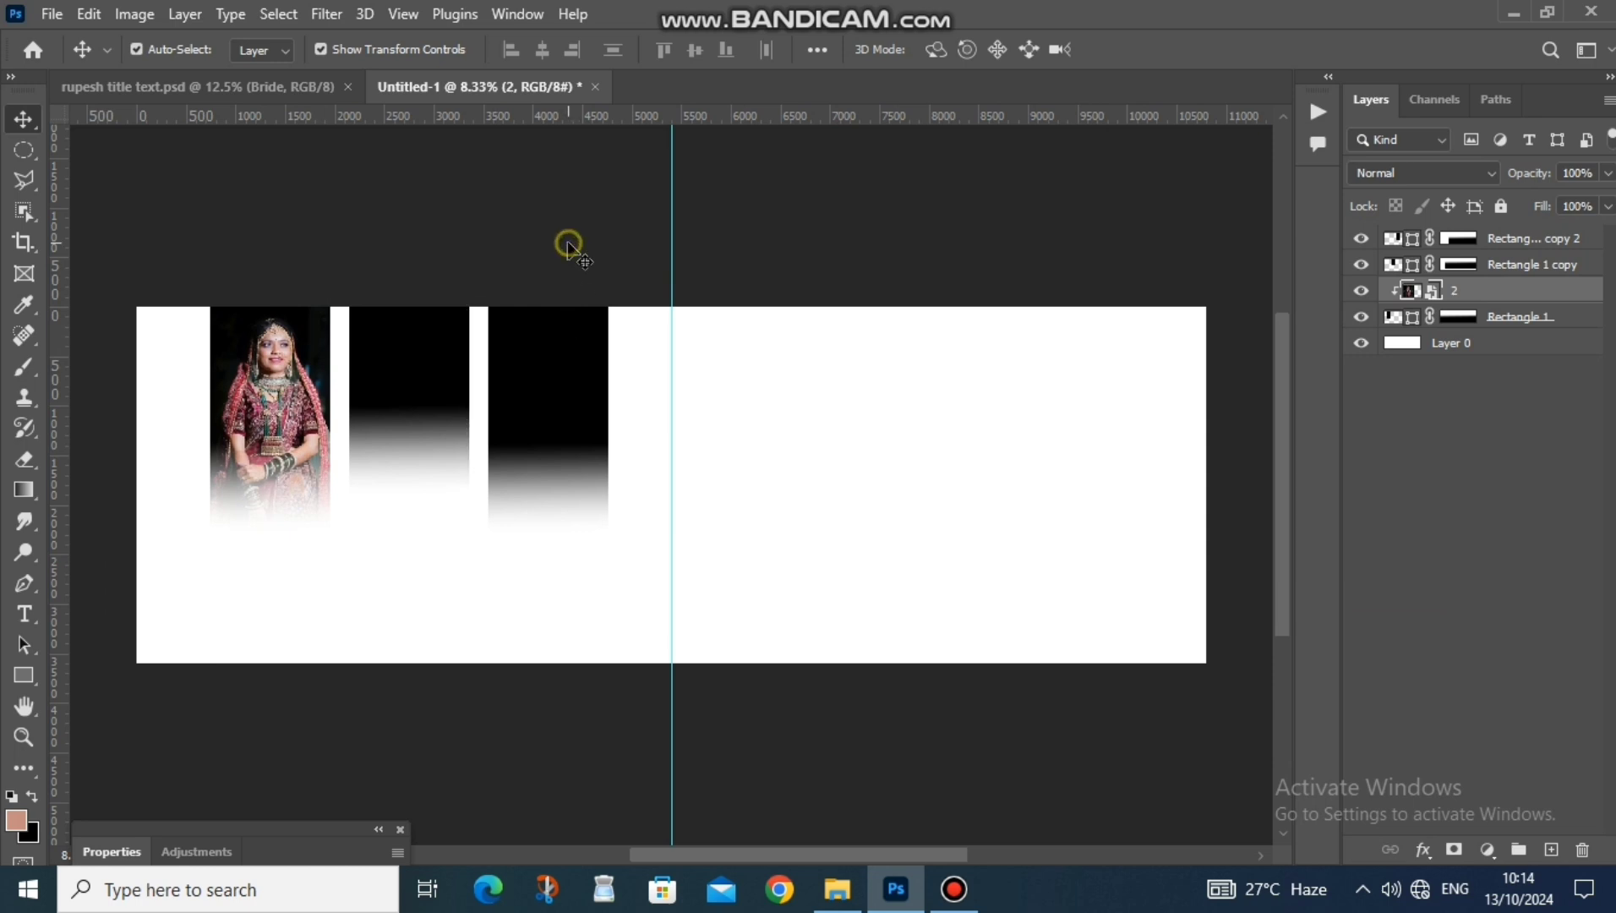
left_click(1418, 175)
left_click(1390, 751)
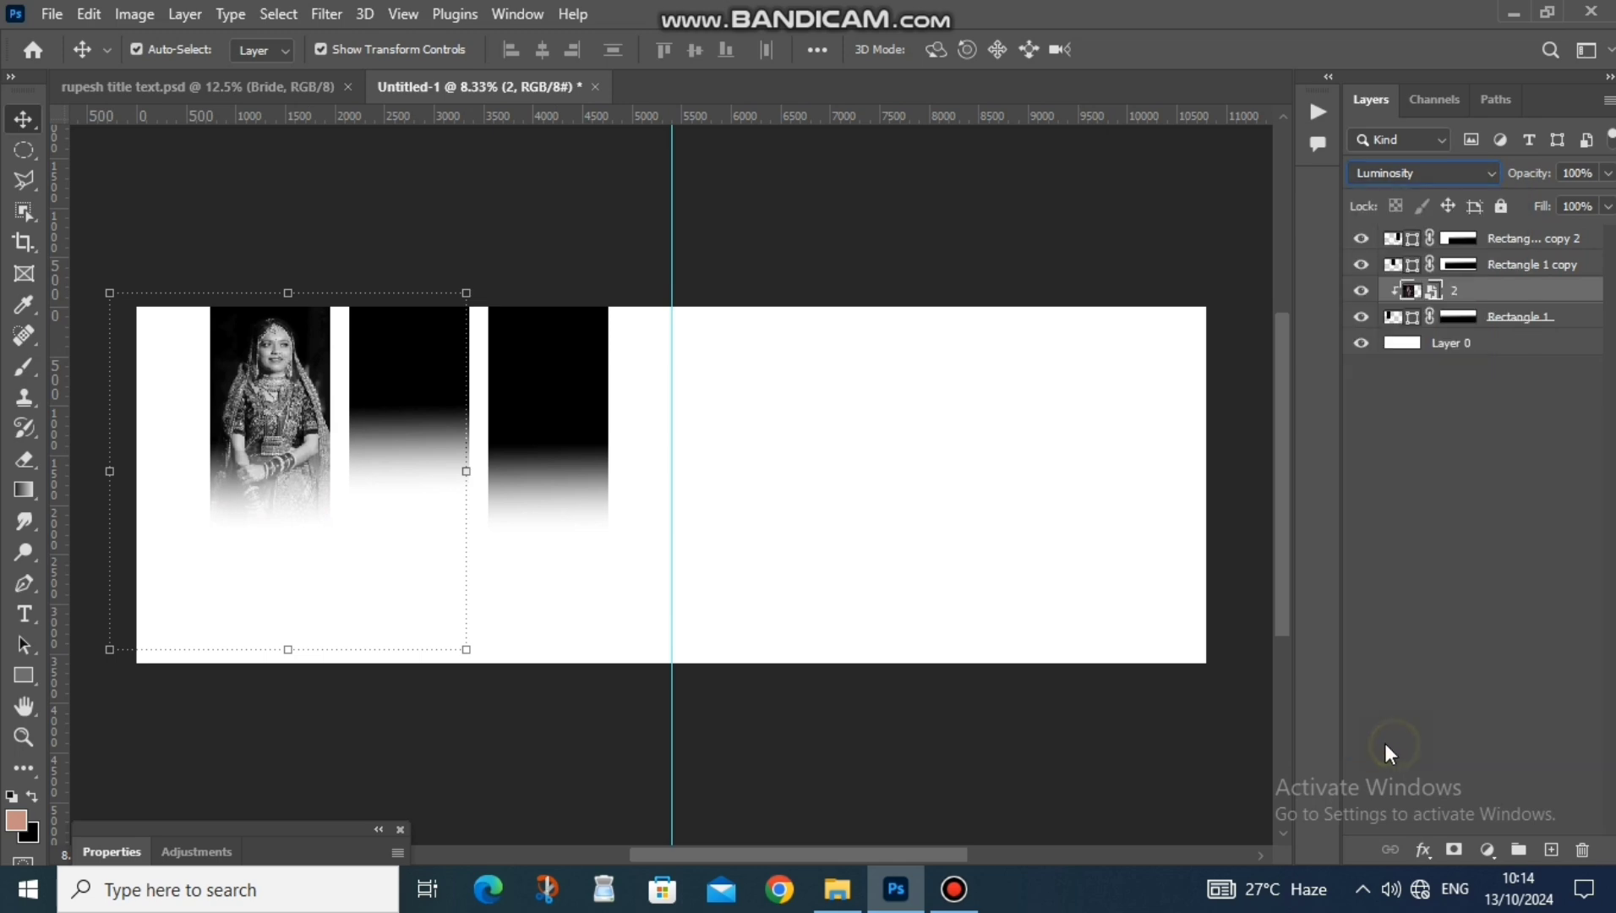
- Place 3.jpg from the rk folder over the middle rectangle and clip it to that rectangle
left_click(425, 462)
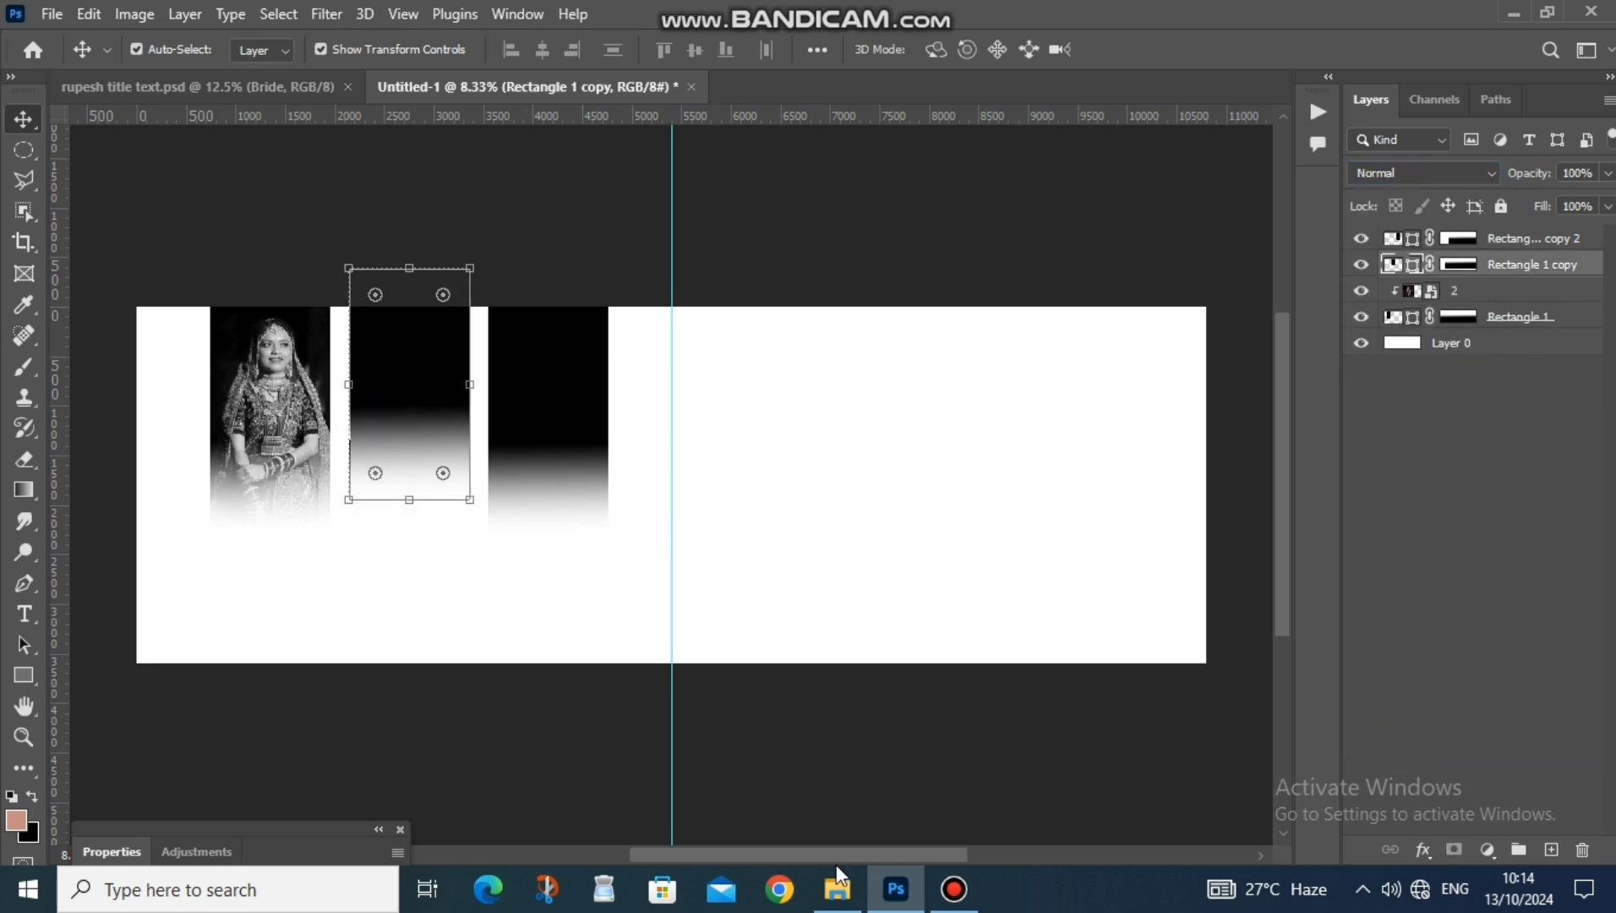
left_click(839, 890)
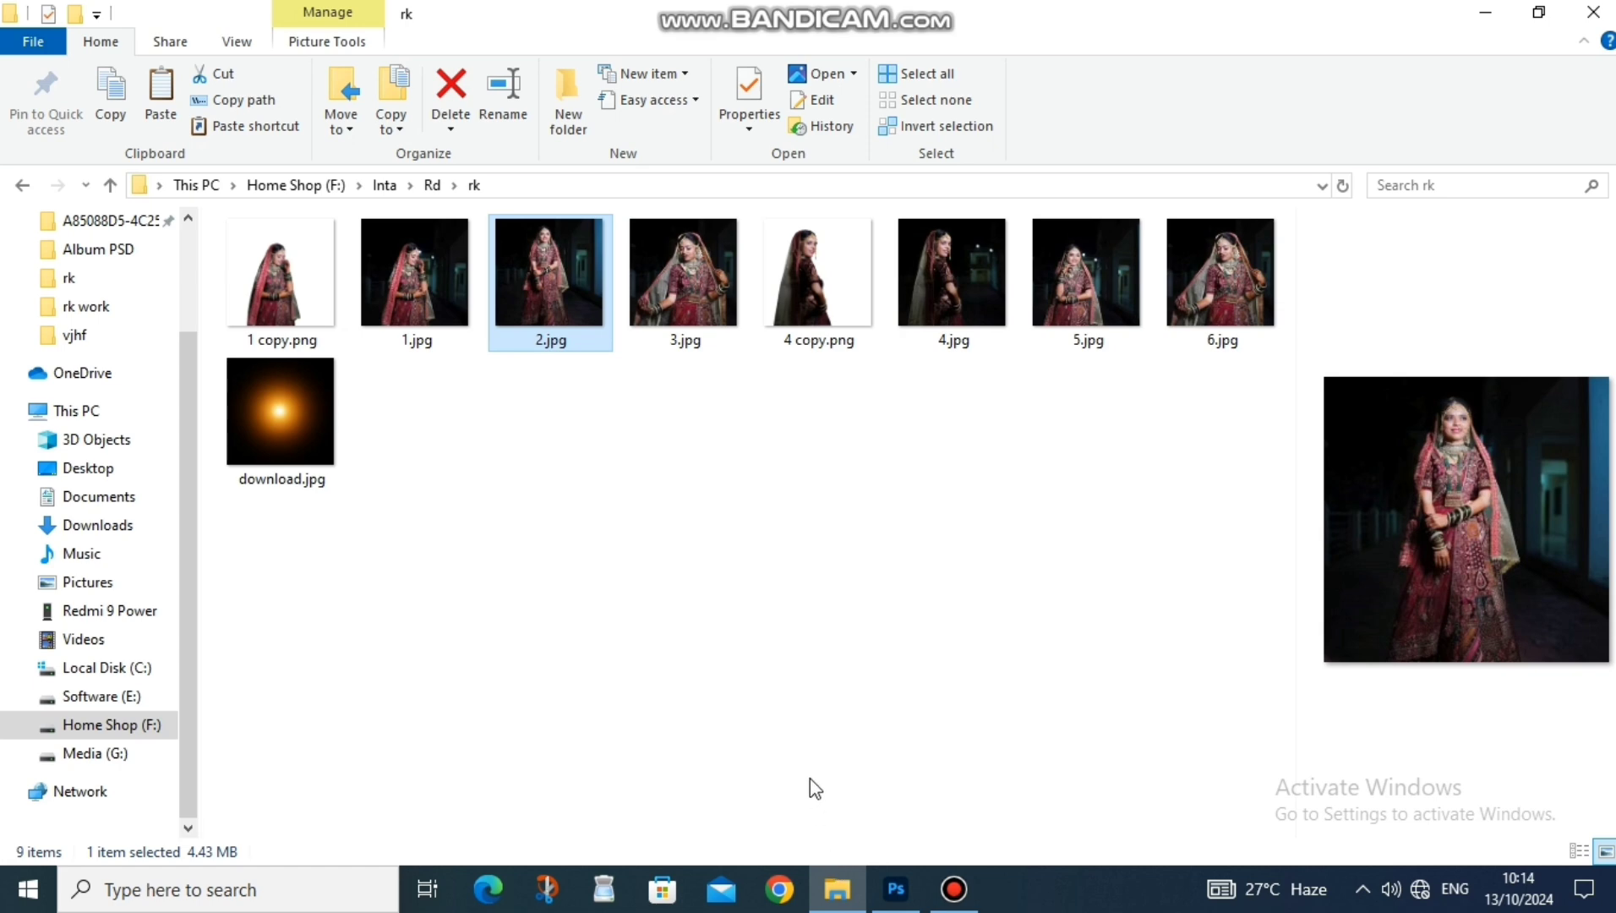
left_click(700, 281)
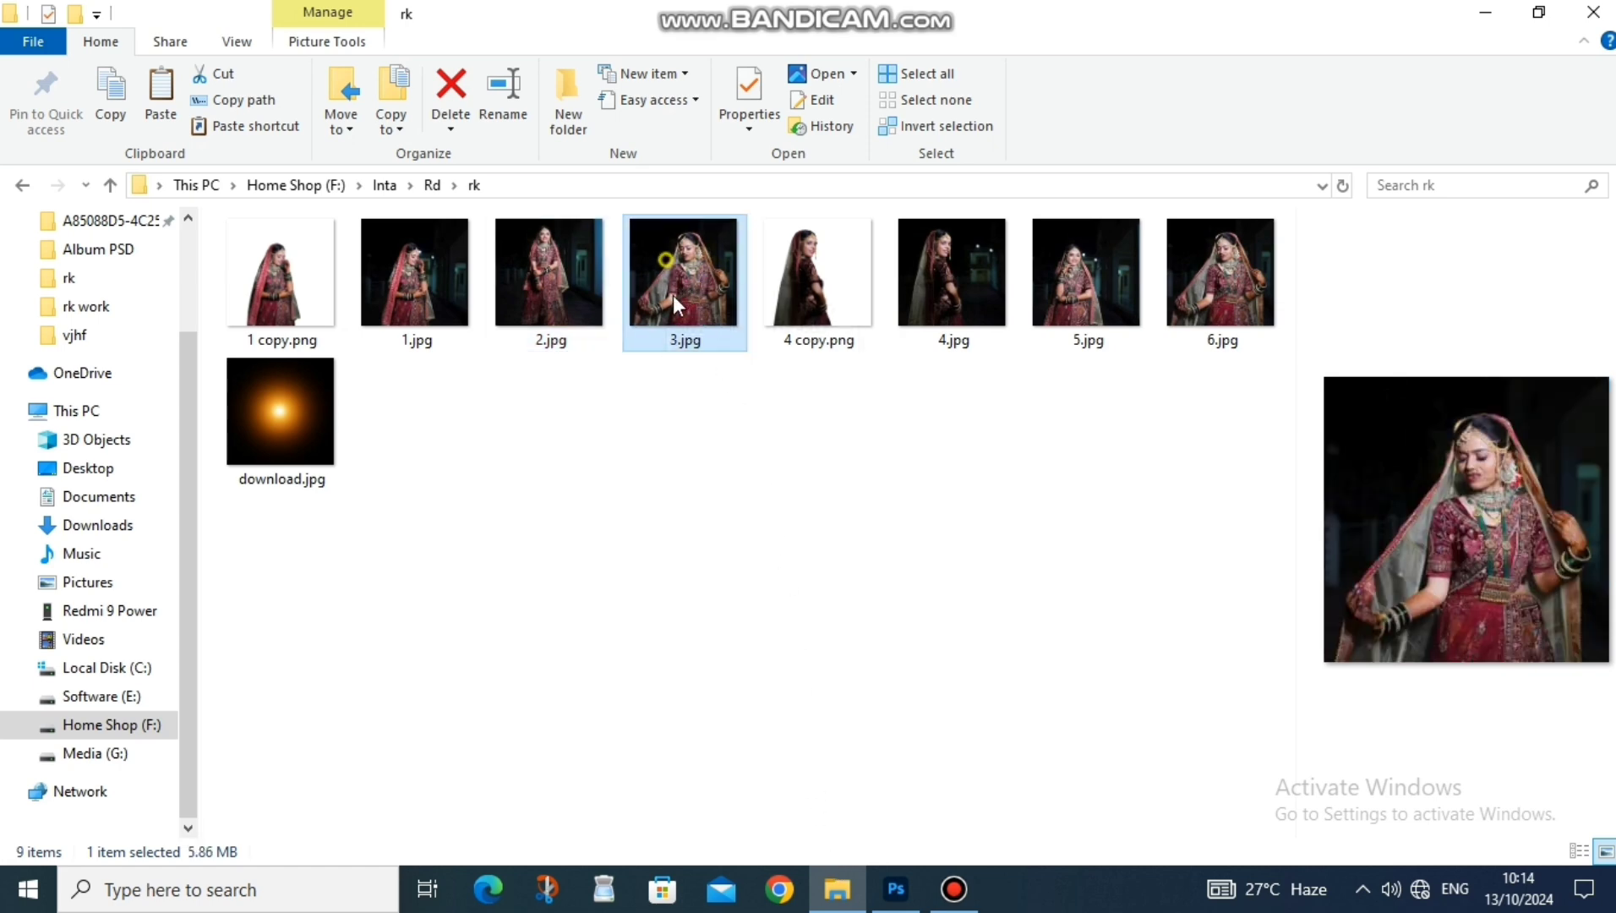
left_click_drag(673, 296, 422, 473)
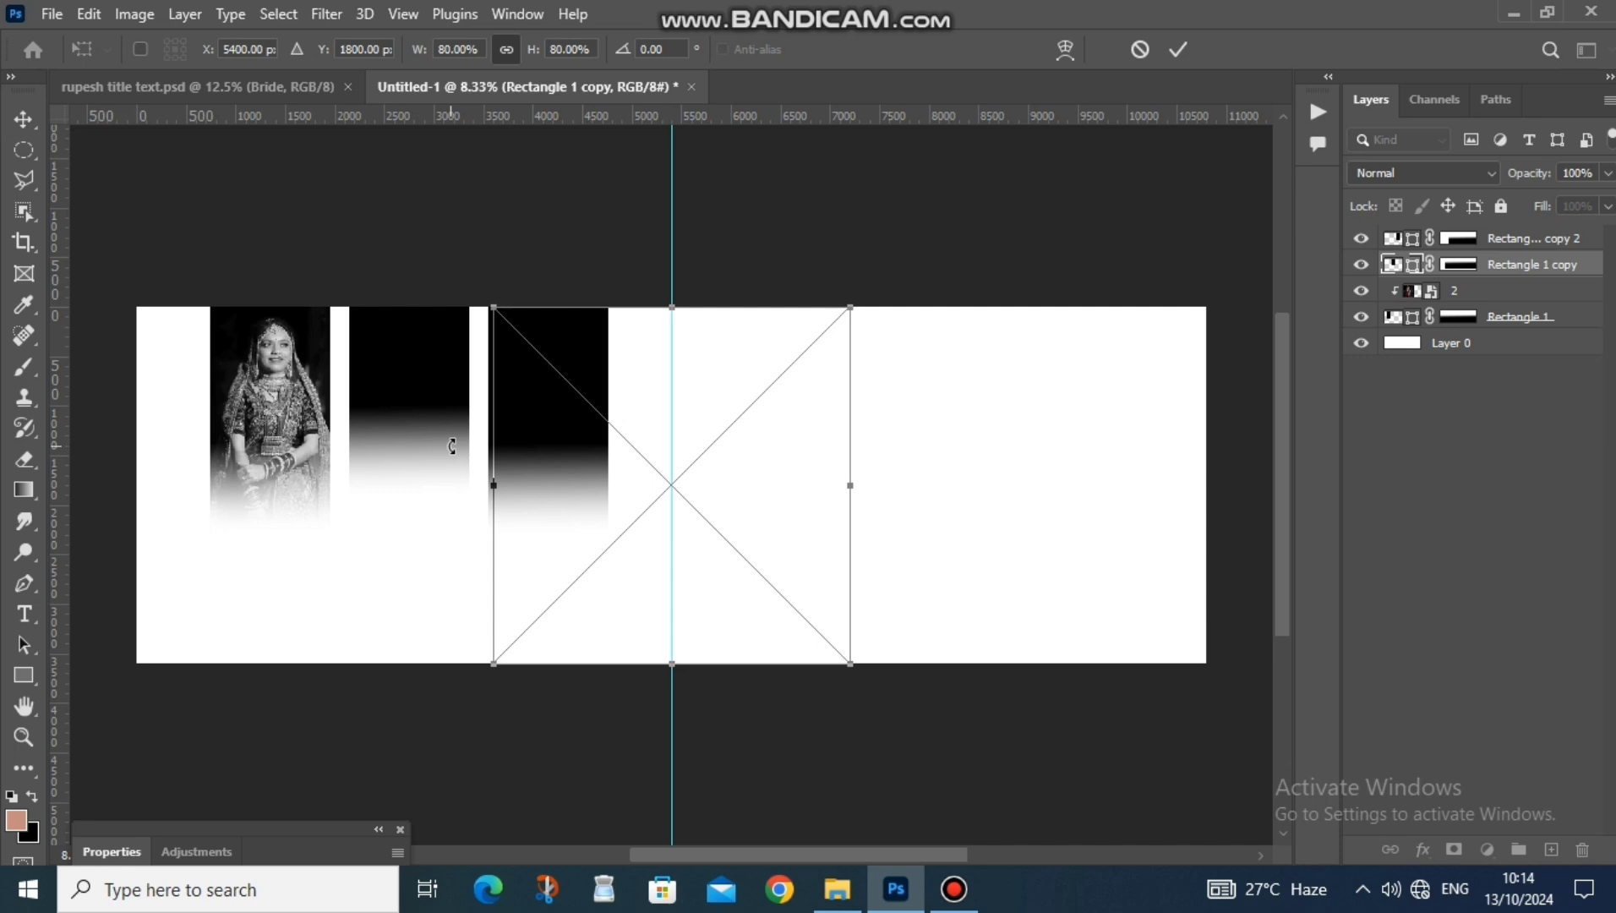
left_click_drag(710, 484, 439, 446)
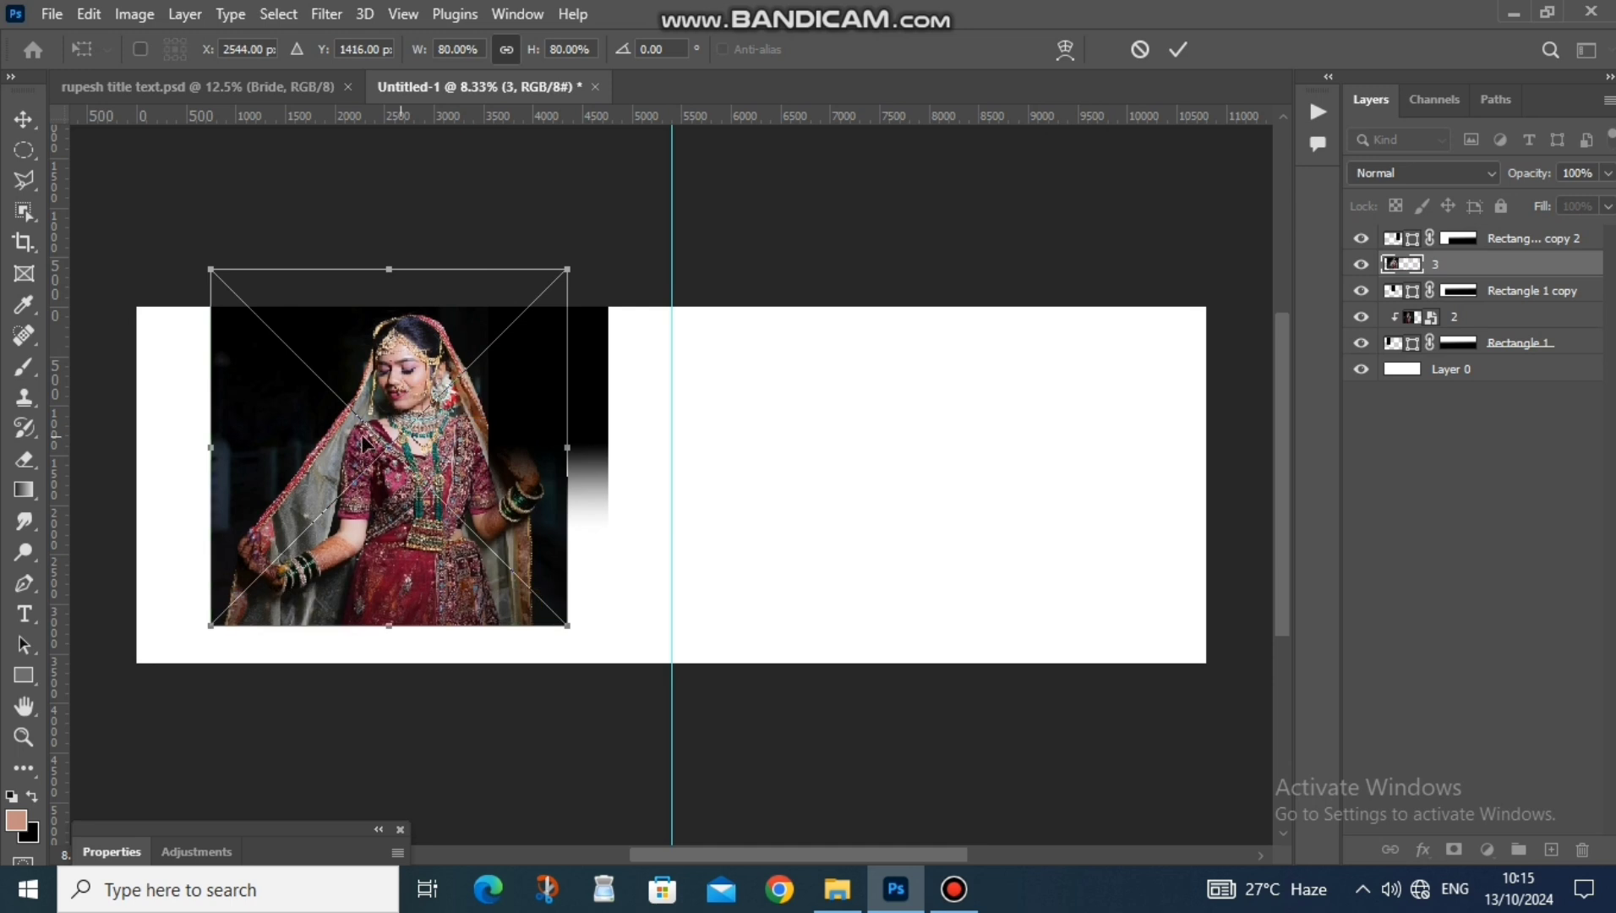
left_click(1182, 50)
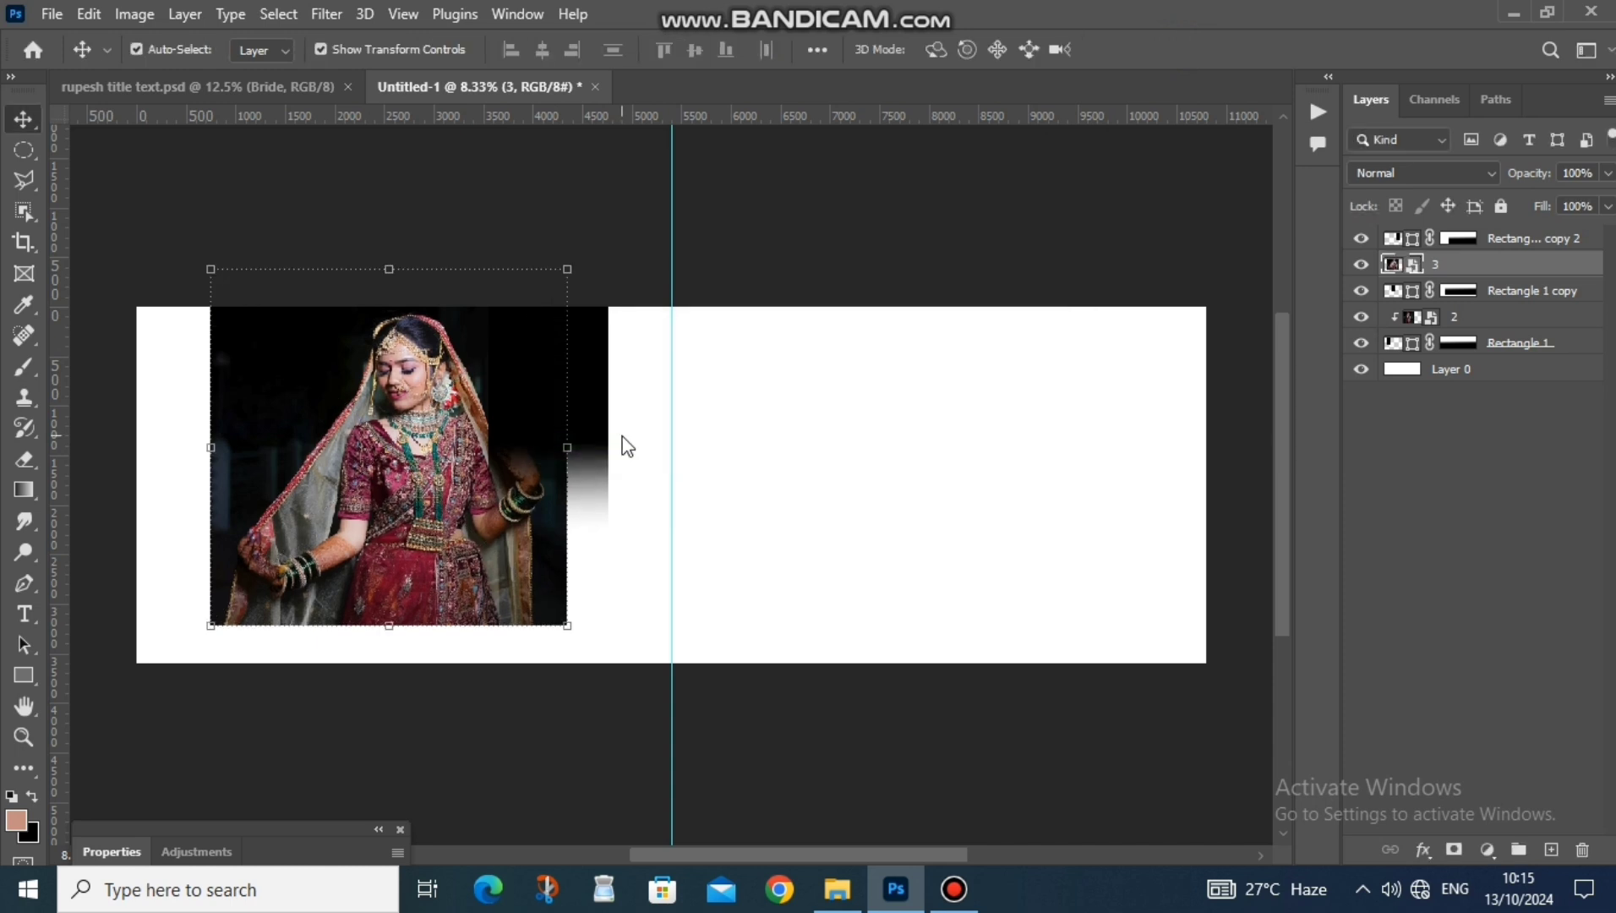
right_click(1464, 269)
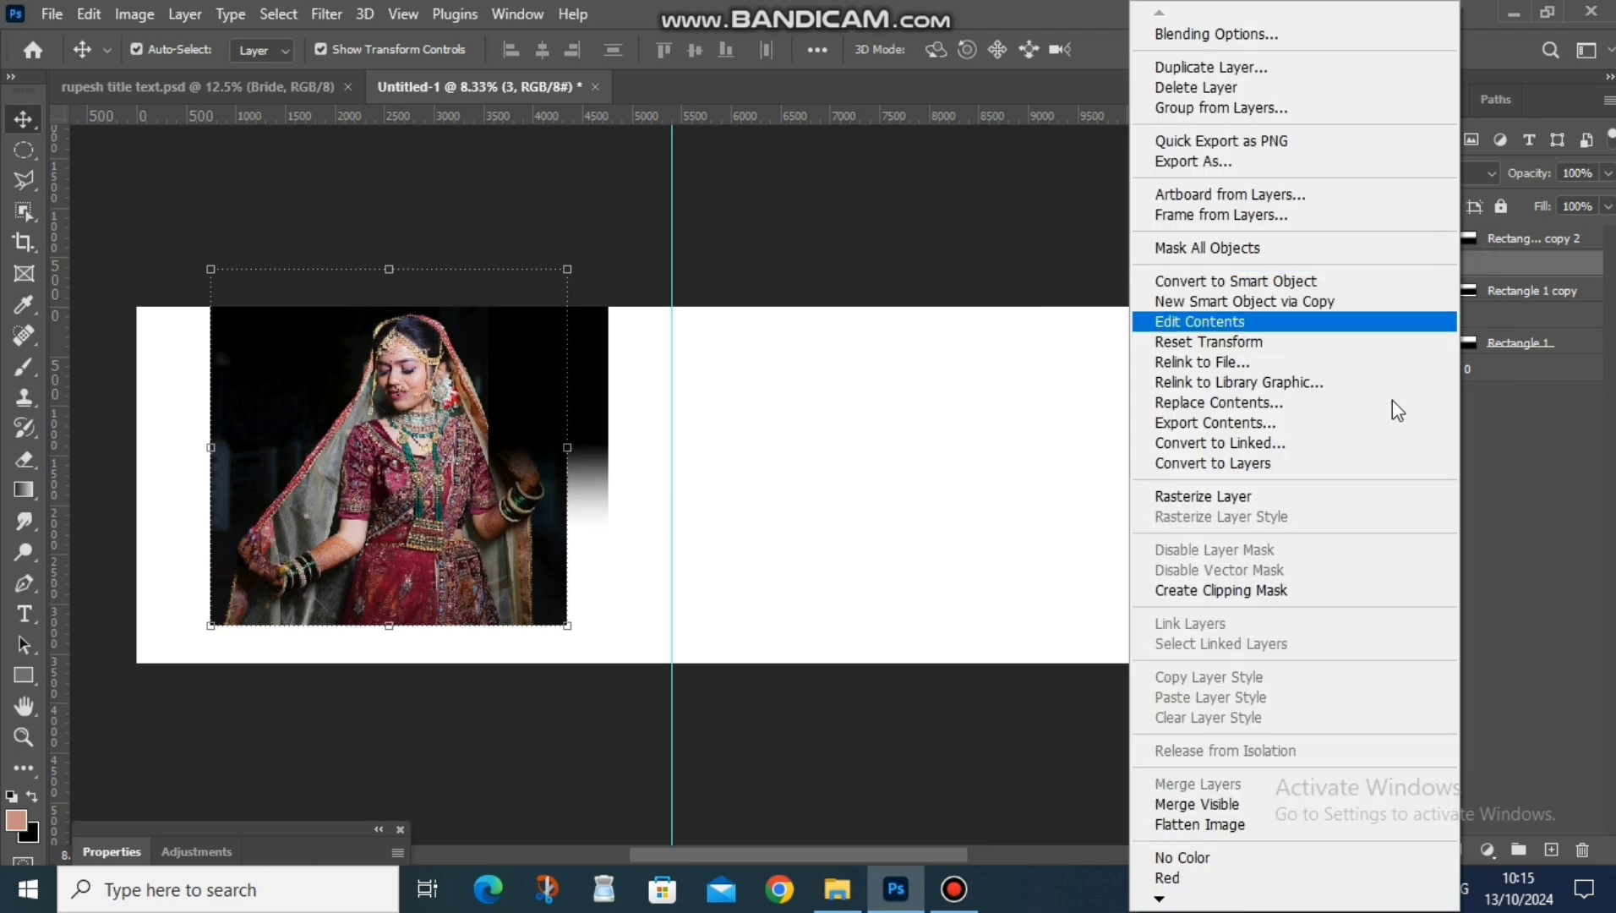
left_click(1352, 588)
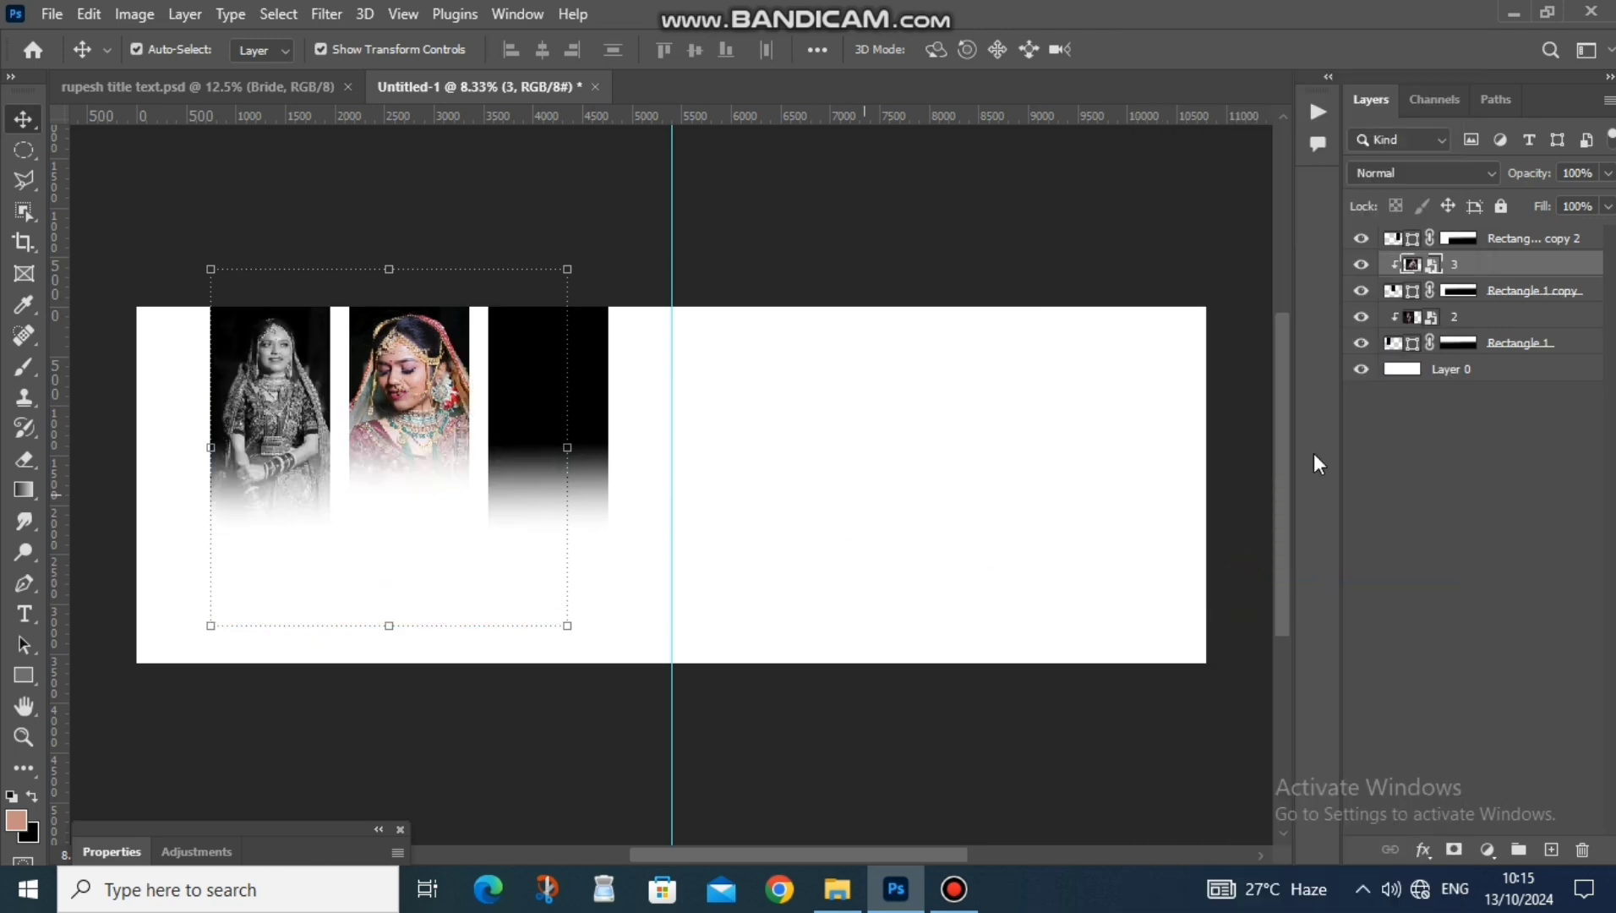
- Set photo 3's blend mode to Luminosity
left_click(1403, 172)
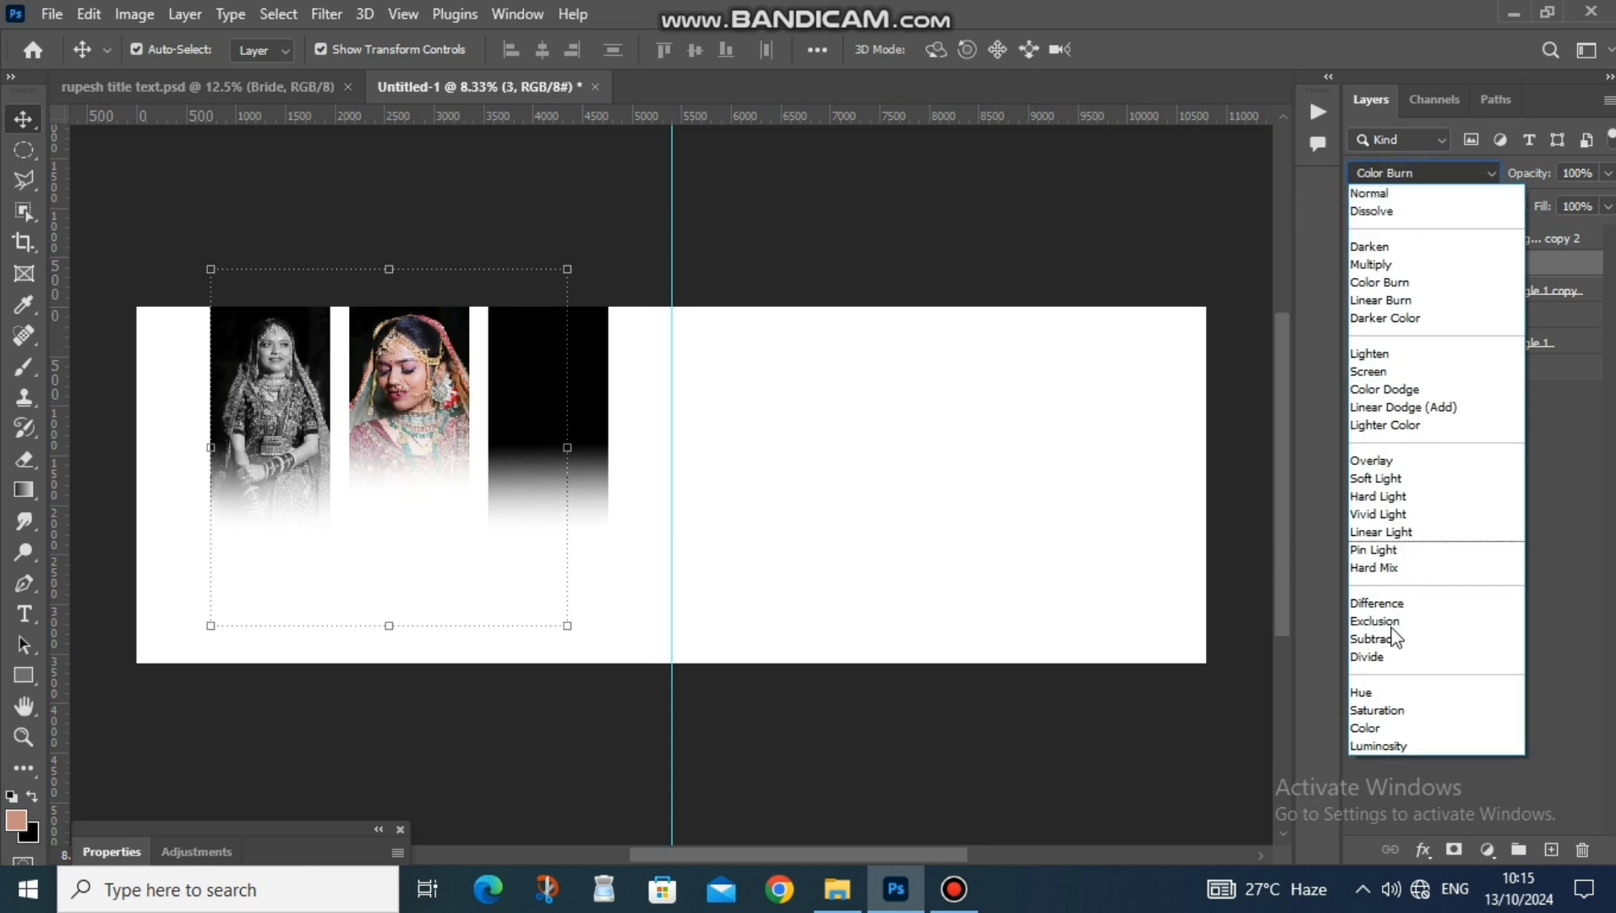
left_click(1404, 747)
left_click(697, 451)
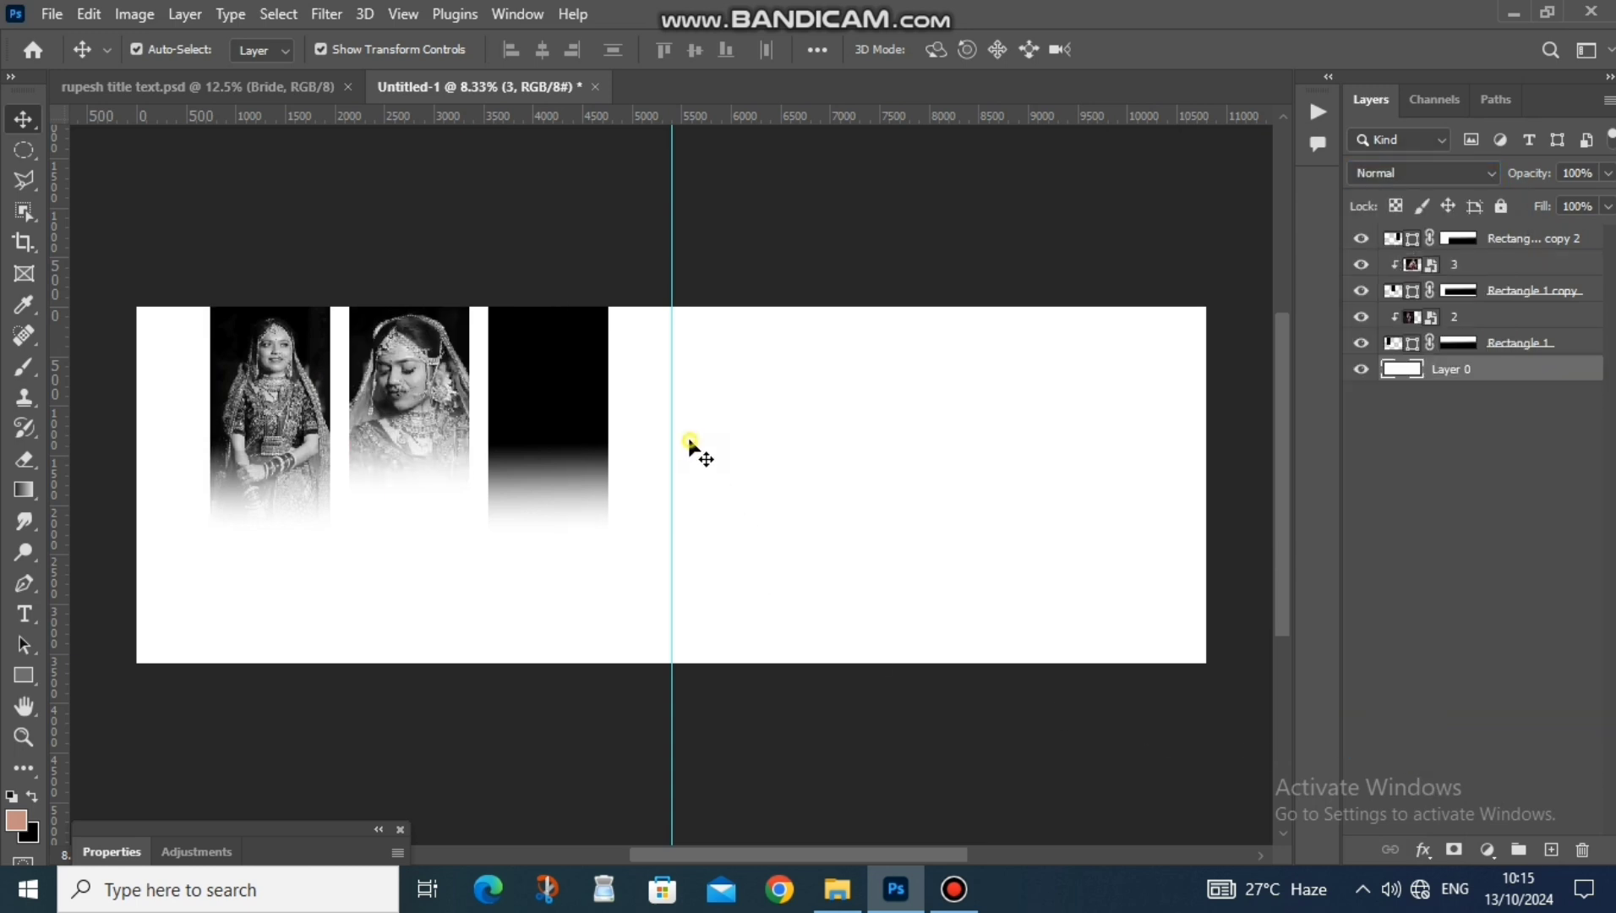
- Place 5.jpg from the rk folder directly above the third rectangle's layer, with the bride positioned over that rectangle
left_click(585, 401)
left_click(837, 889)
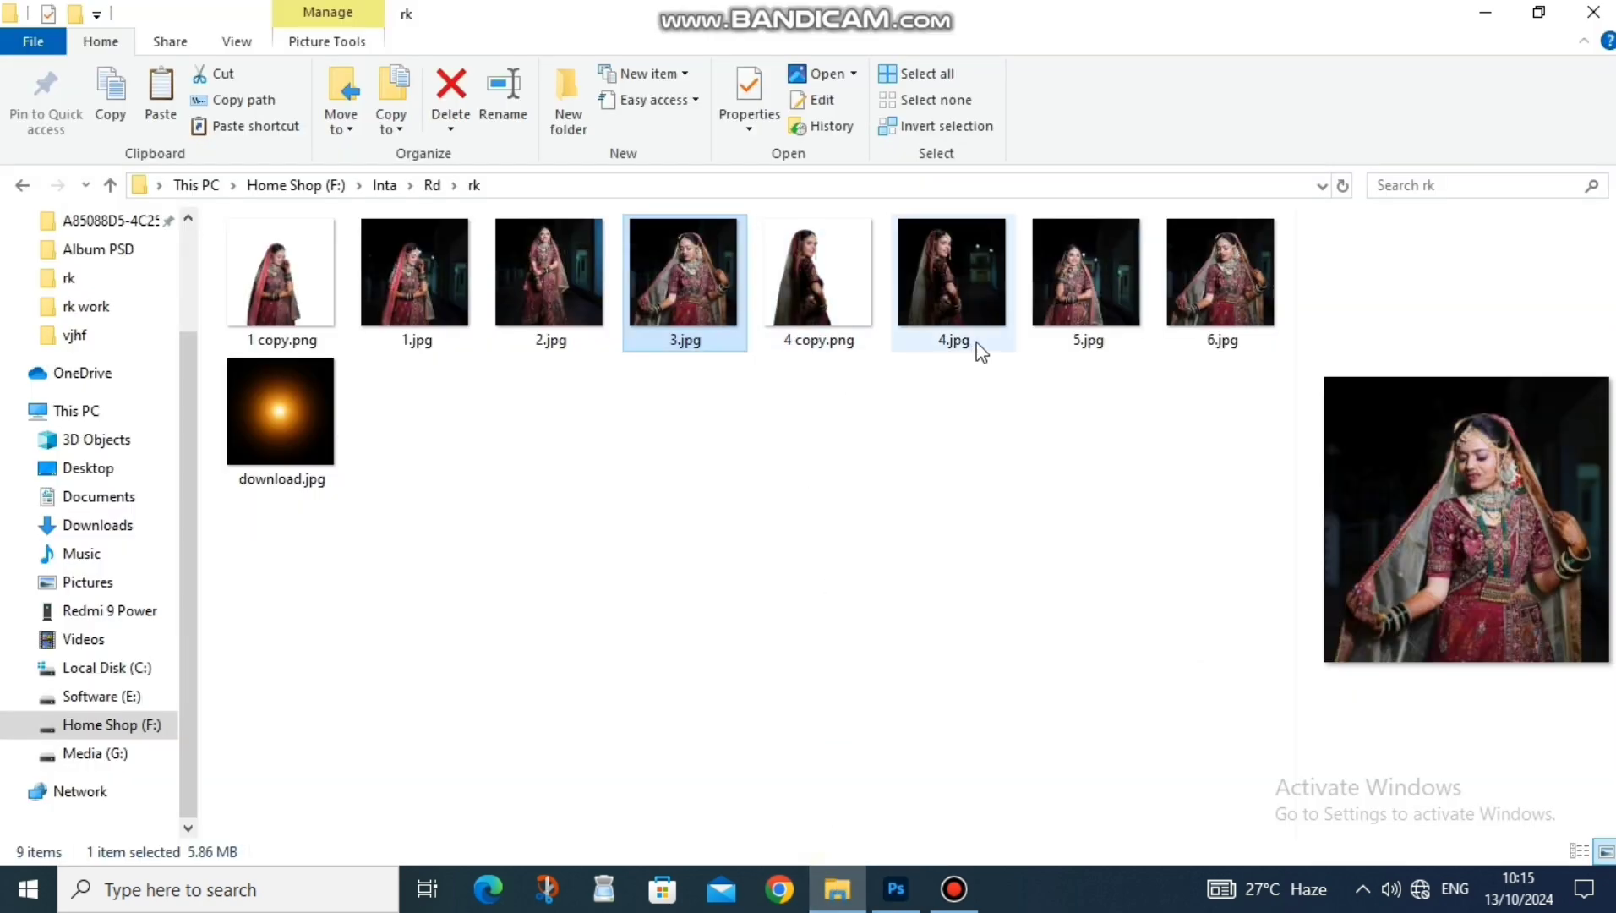
left_click(1042, 284)
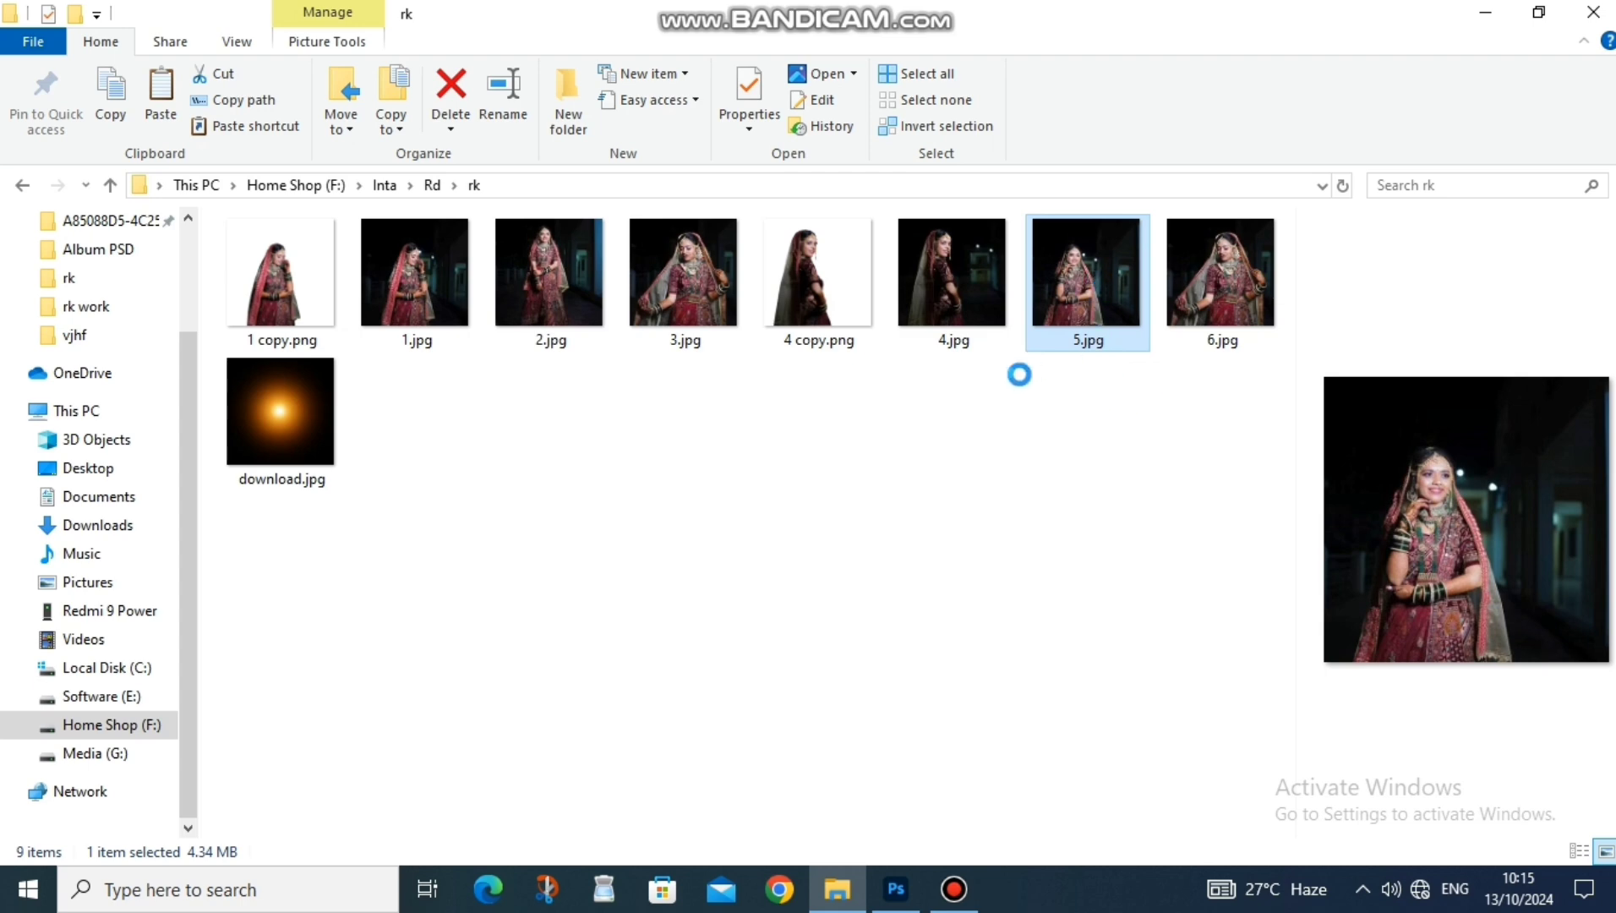
left_click_drag(1082, 280, 541, 463)
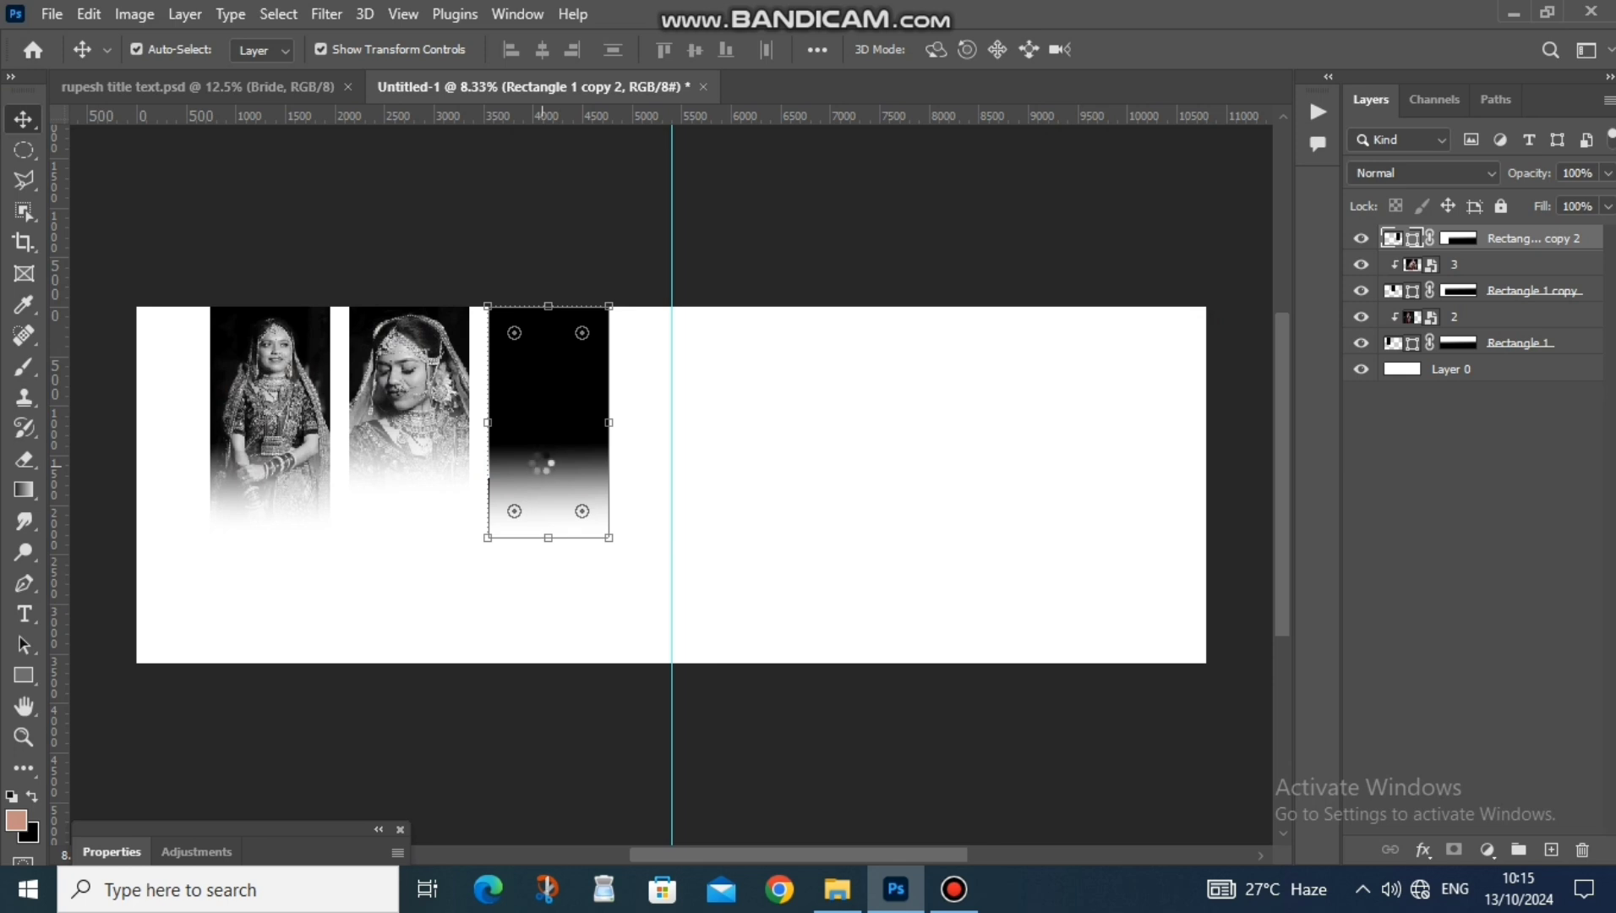
left_click_drag(700, 487, 624, 436)
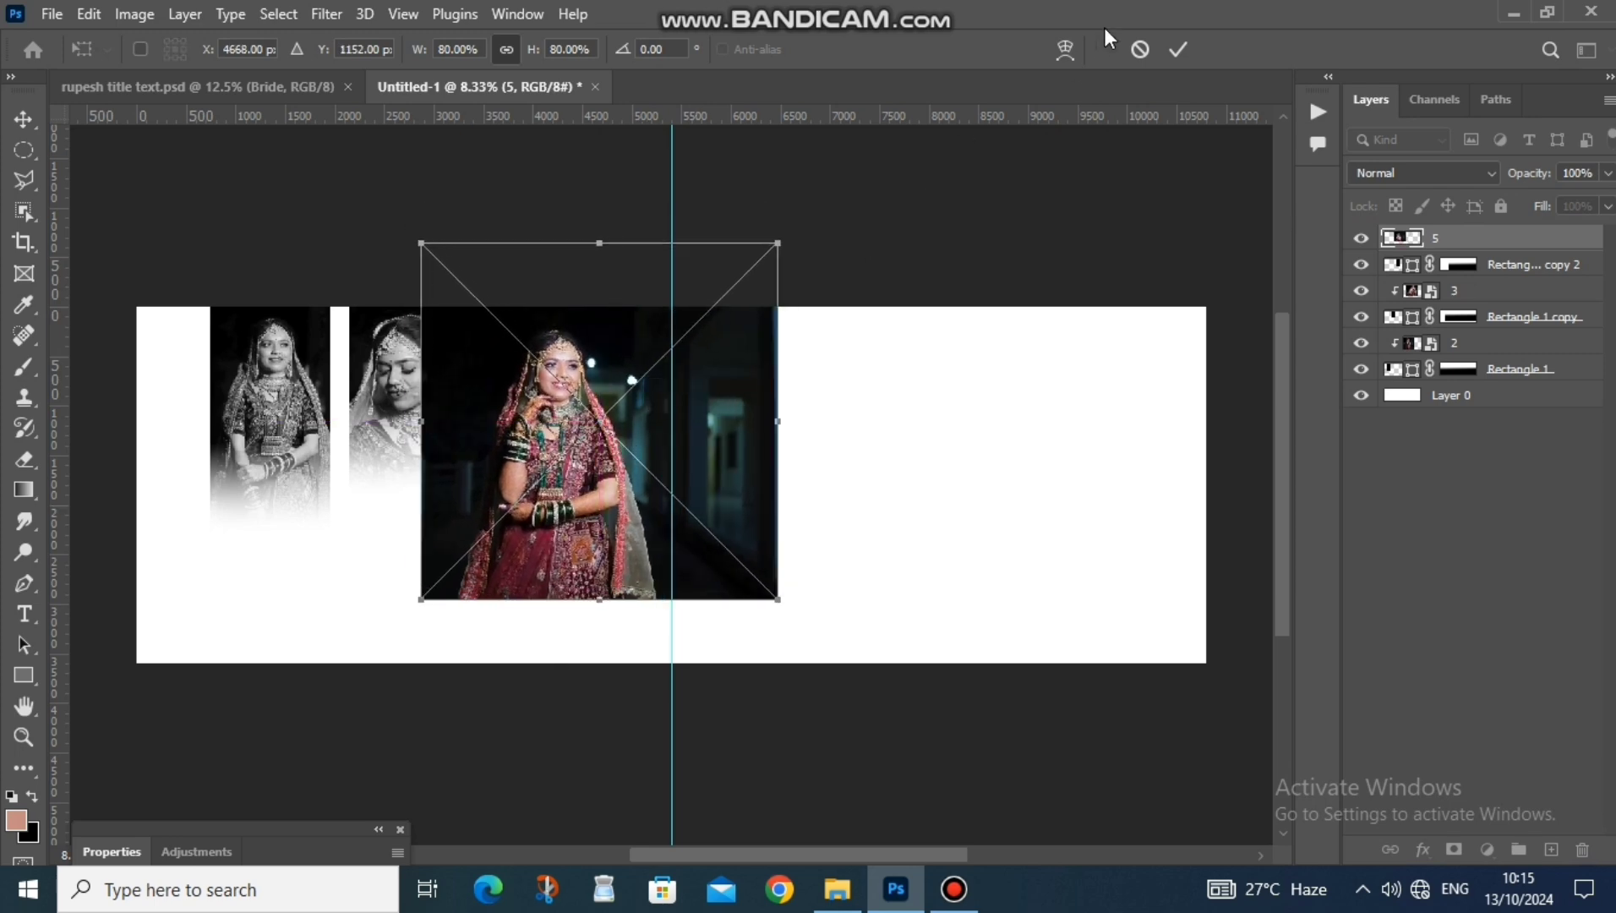
left_click(1178, 50)
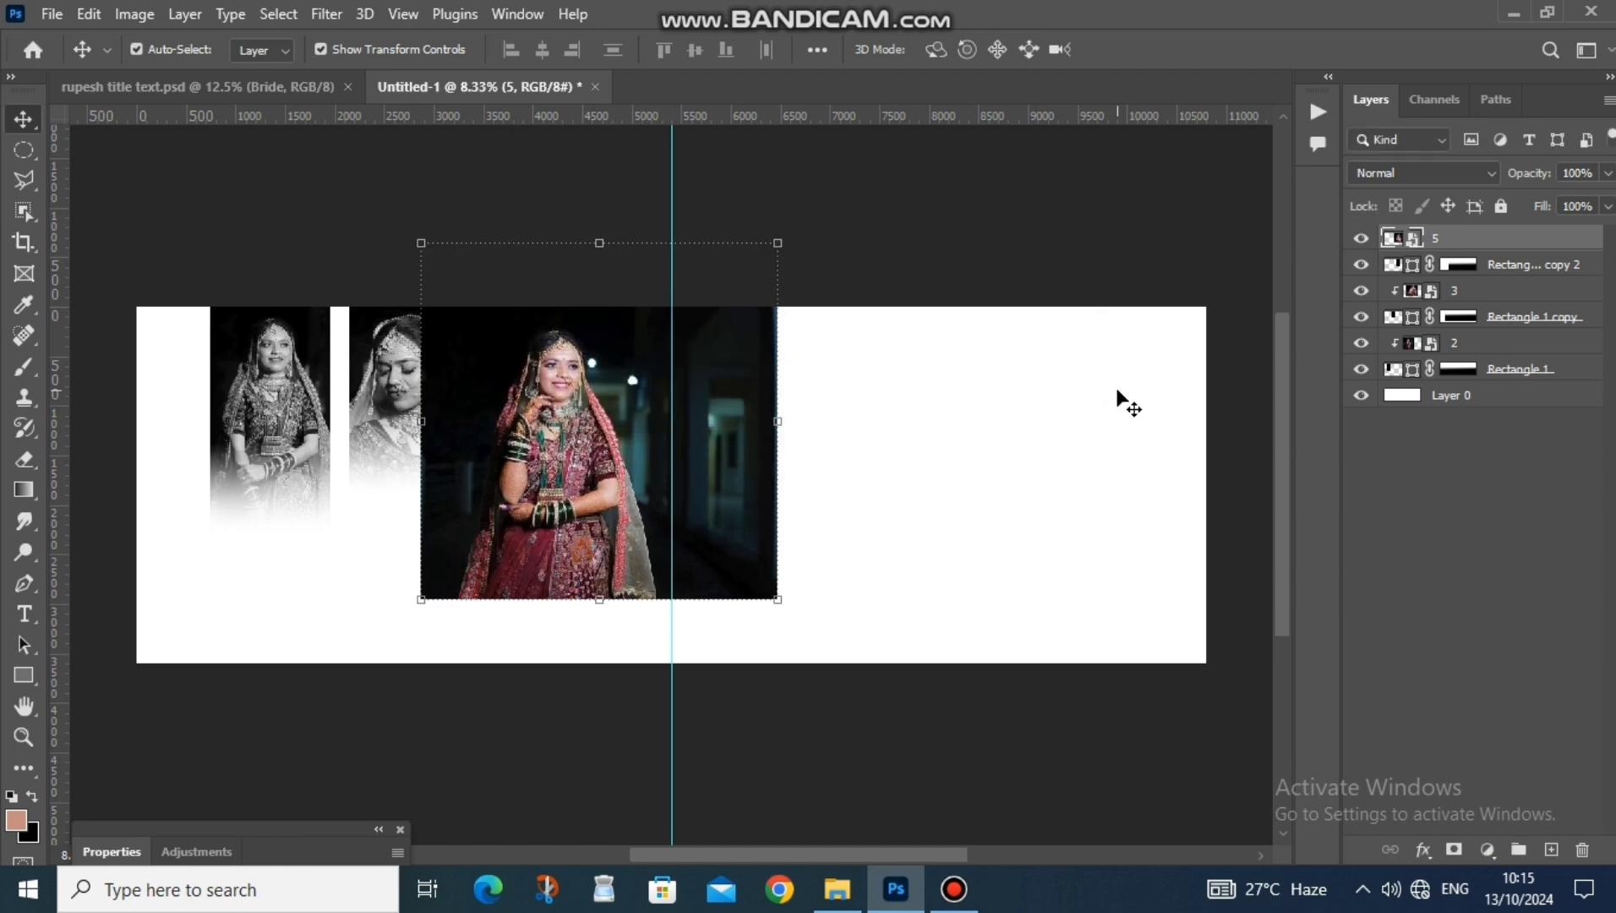
- Clip photo 5 to the third rectangle and nudge the photo slightly left within it
right_click(1488, 245)
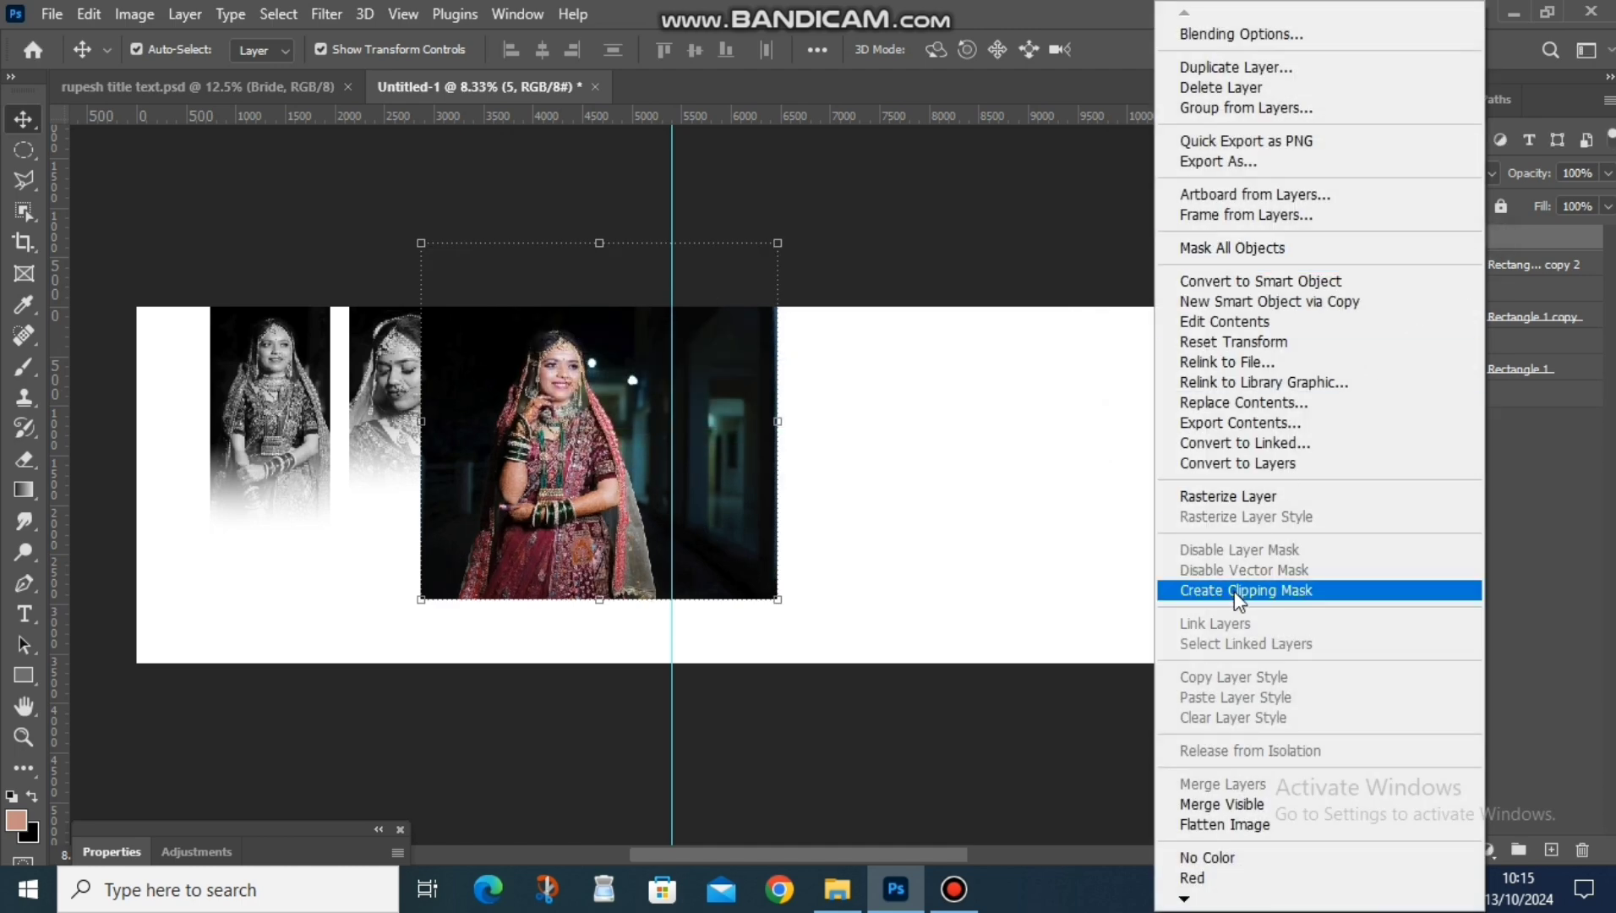
left_click(1317, 592)
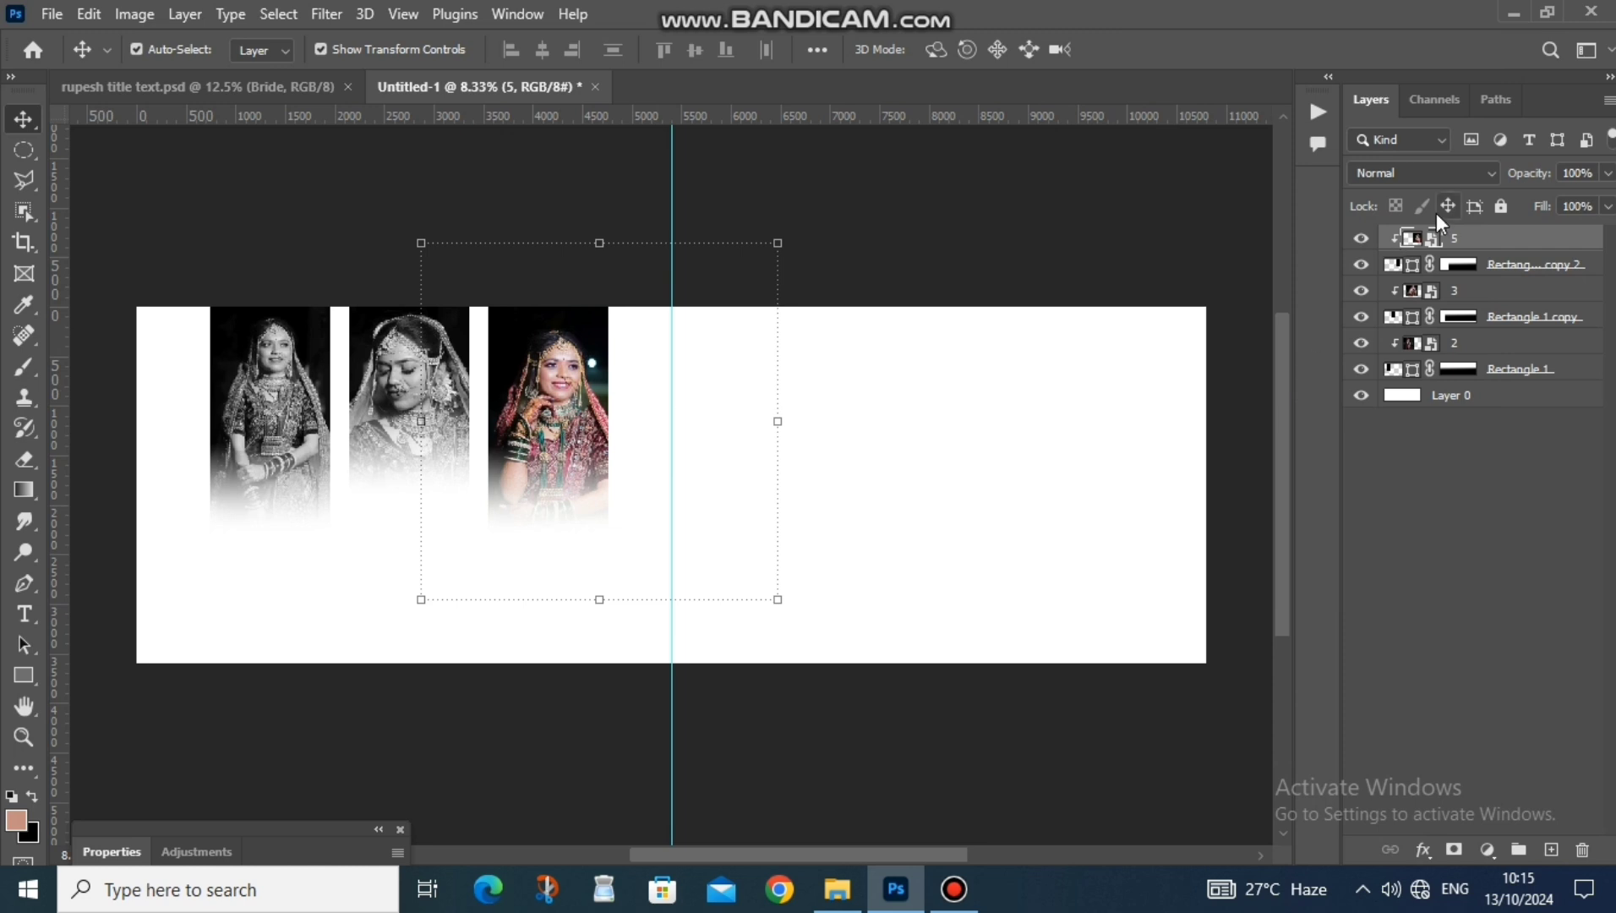
key("shift+Left")
key("shift+Left")
key("shift+Left")
key("shift+Left")
key("shift+Left")
key("shift+Left")
key("shift+Left")
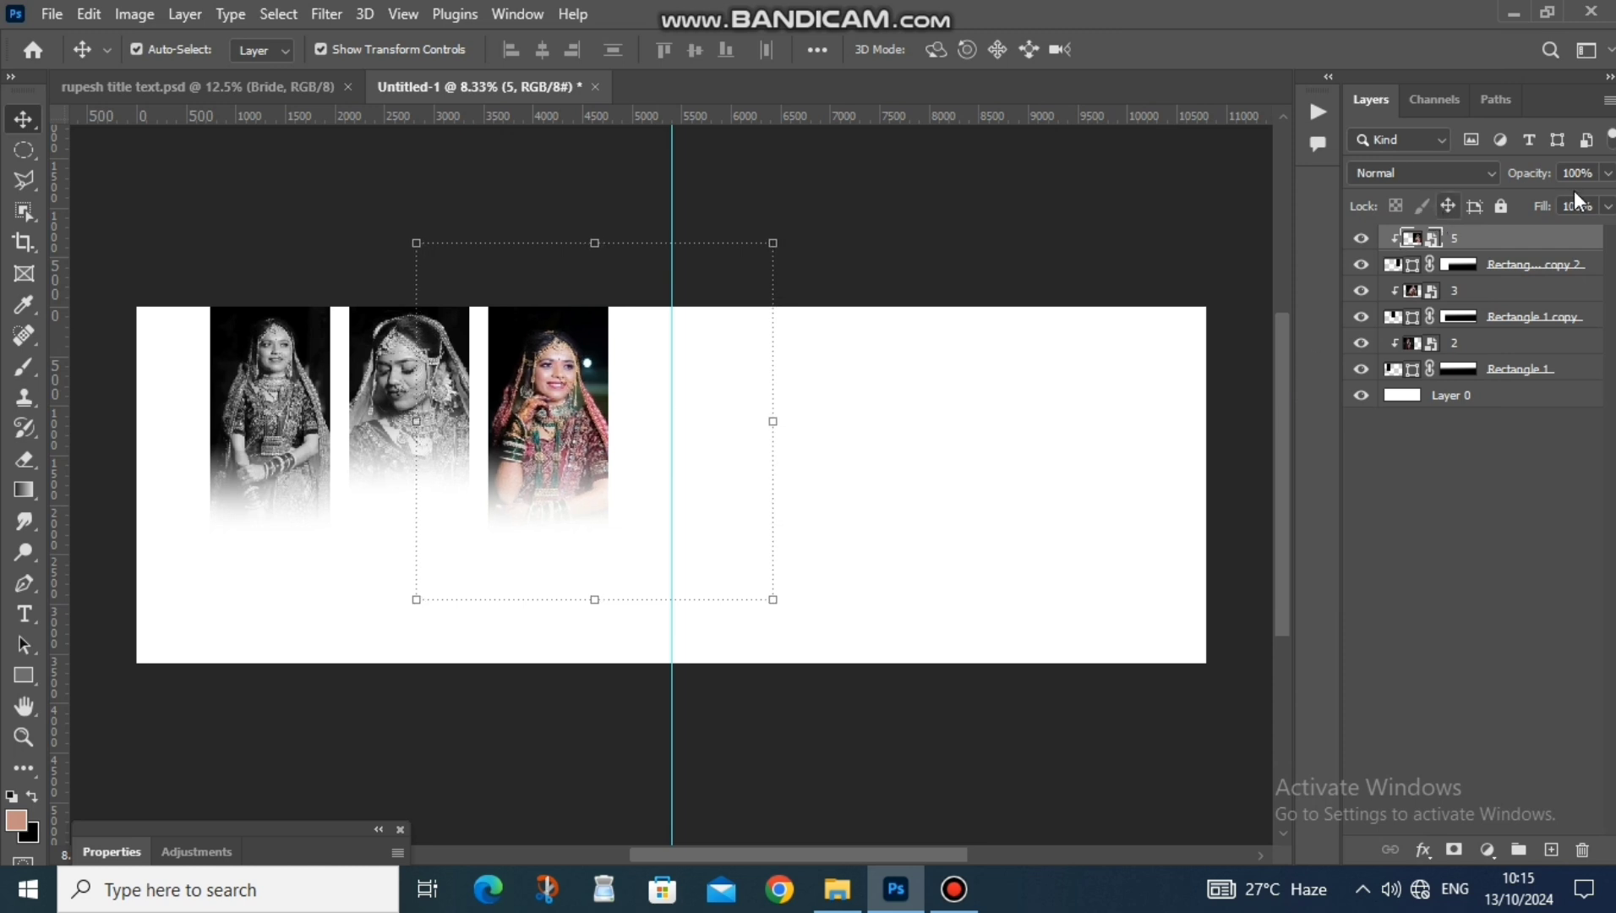
- Set photo 5's blend mode to Luminosity and deselect the layer
left_click(1413, 173)
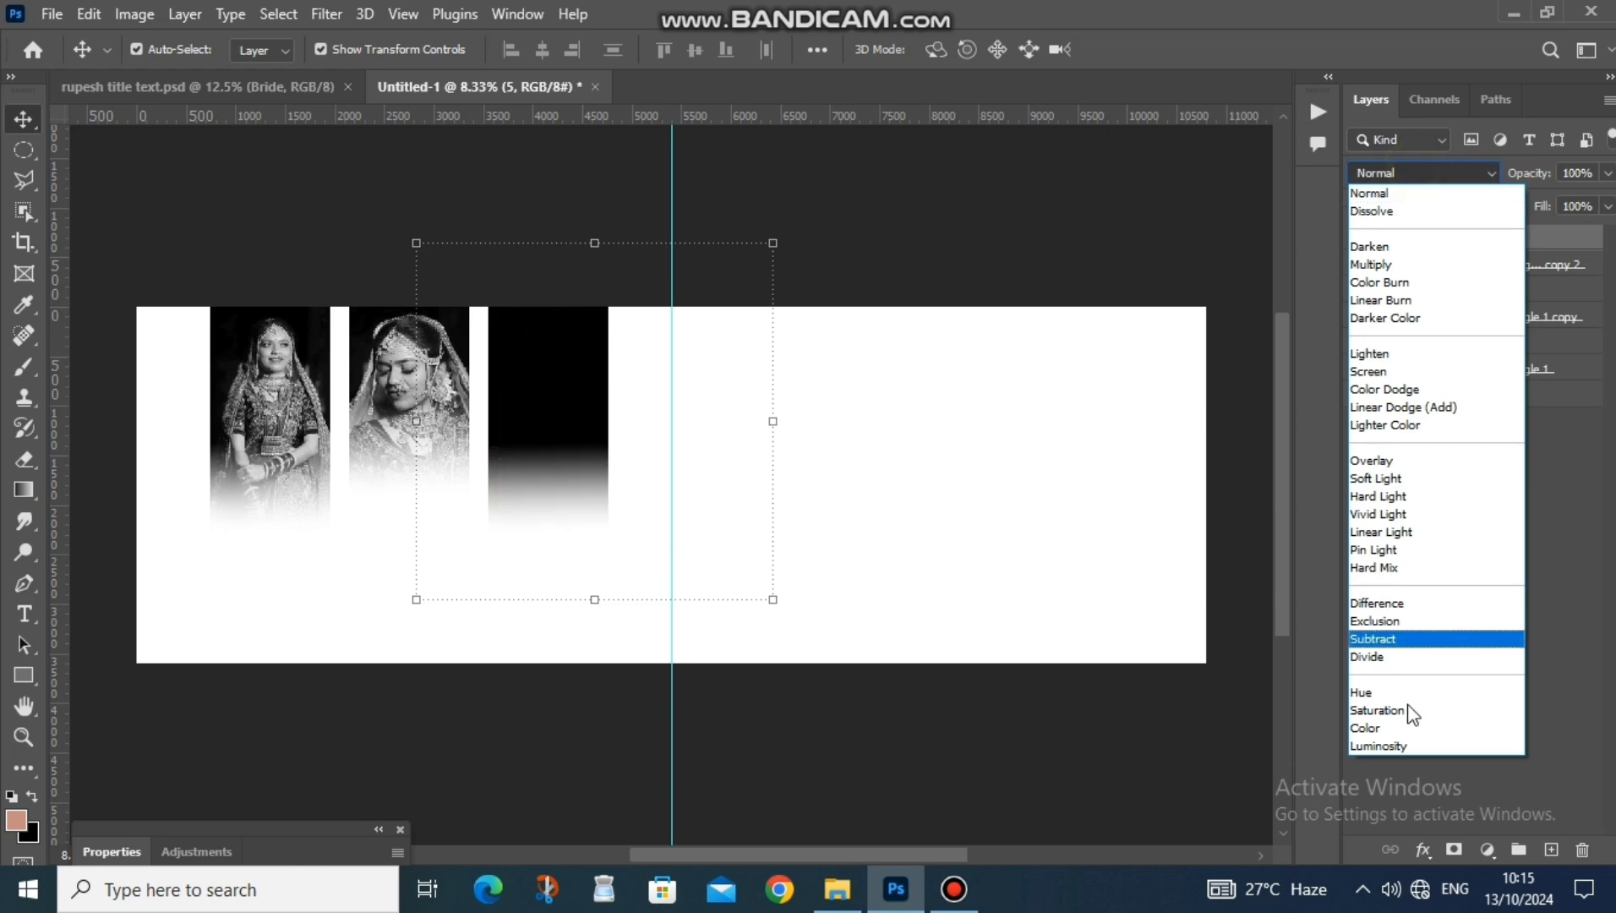
left_click(1402, 748)
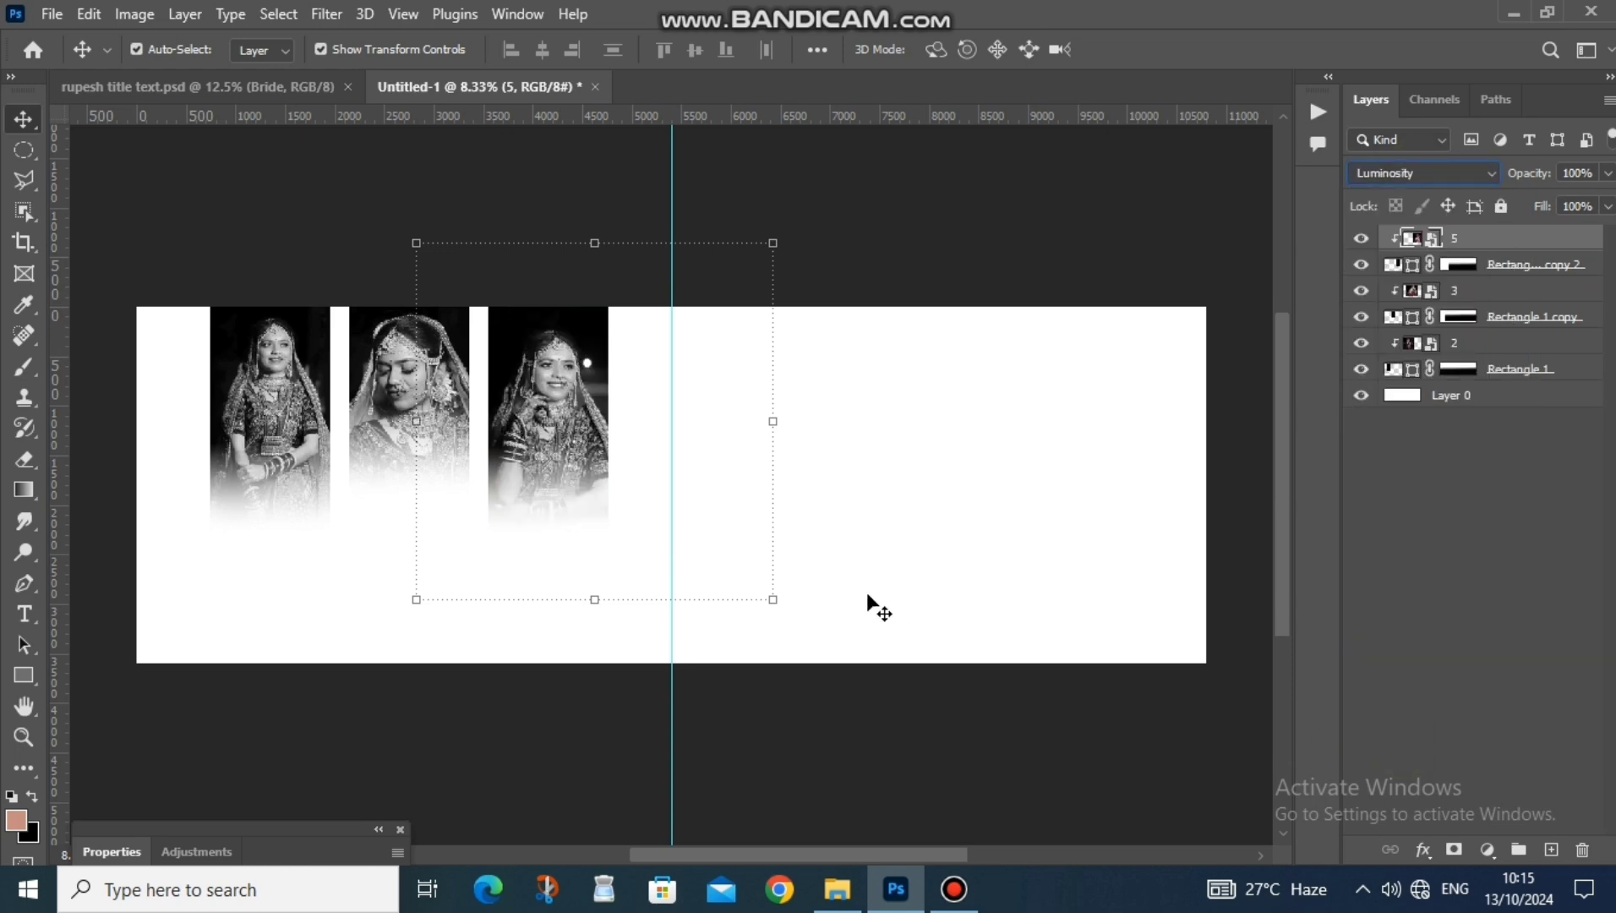
left_click(838, 254)
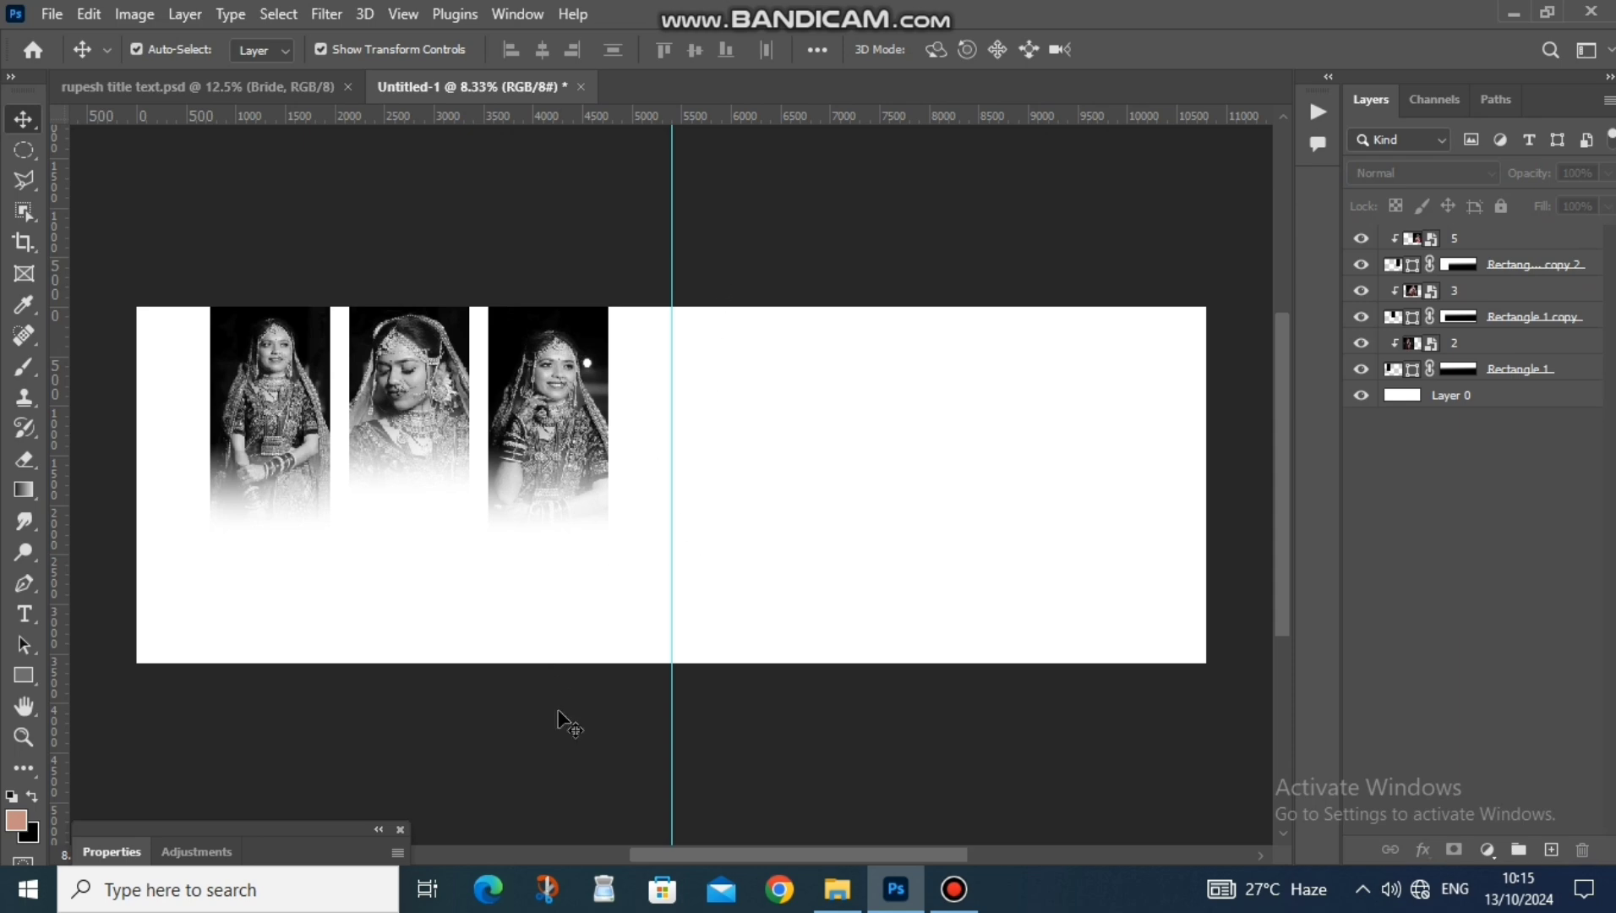
- Place the bride cutout 1 copy.png from the rk folder in front of the middle rectangle's faded end, extending past the canvas's lower edge
left_click(856, 885)
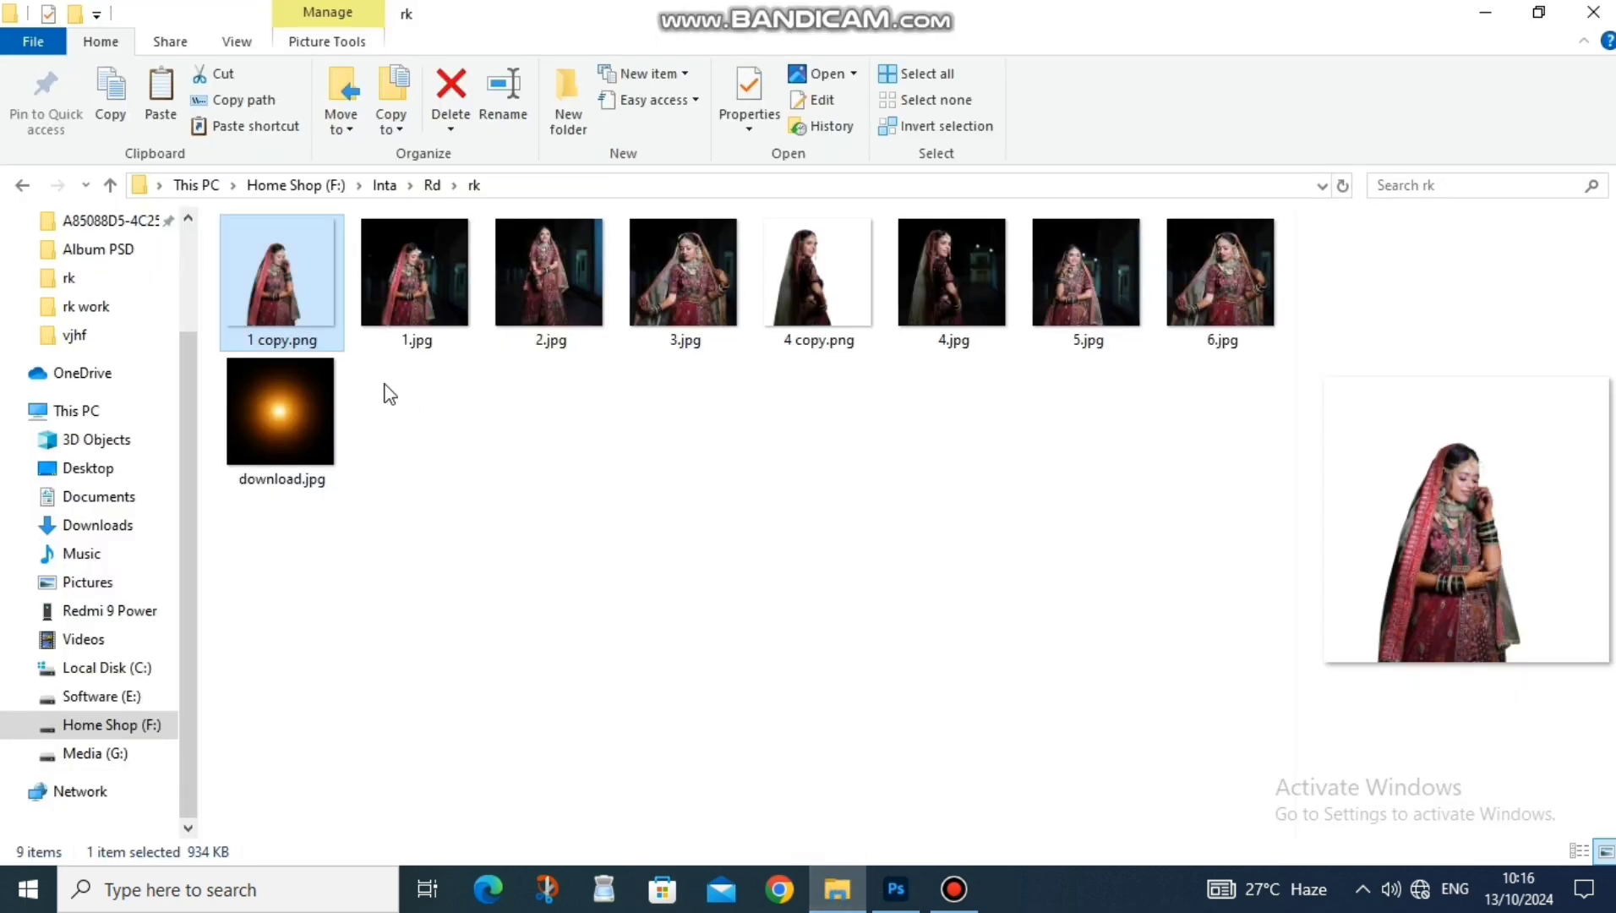
left_click_drag(301, 299, 418, 596)
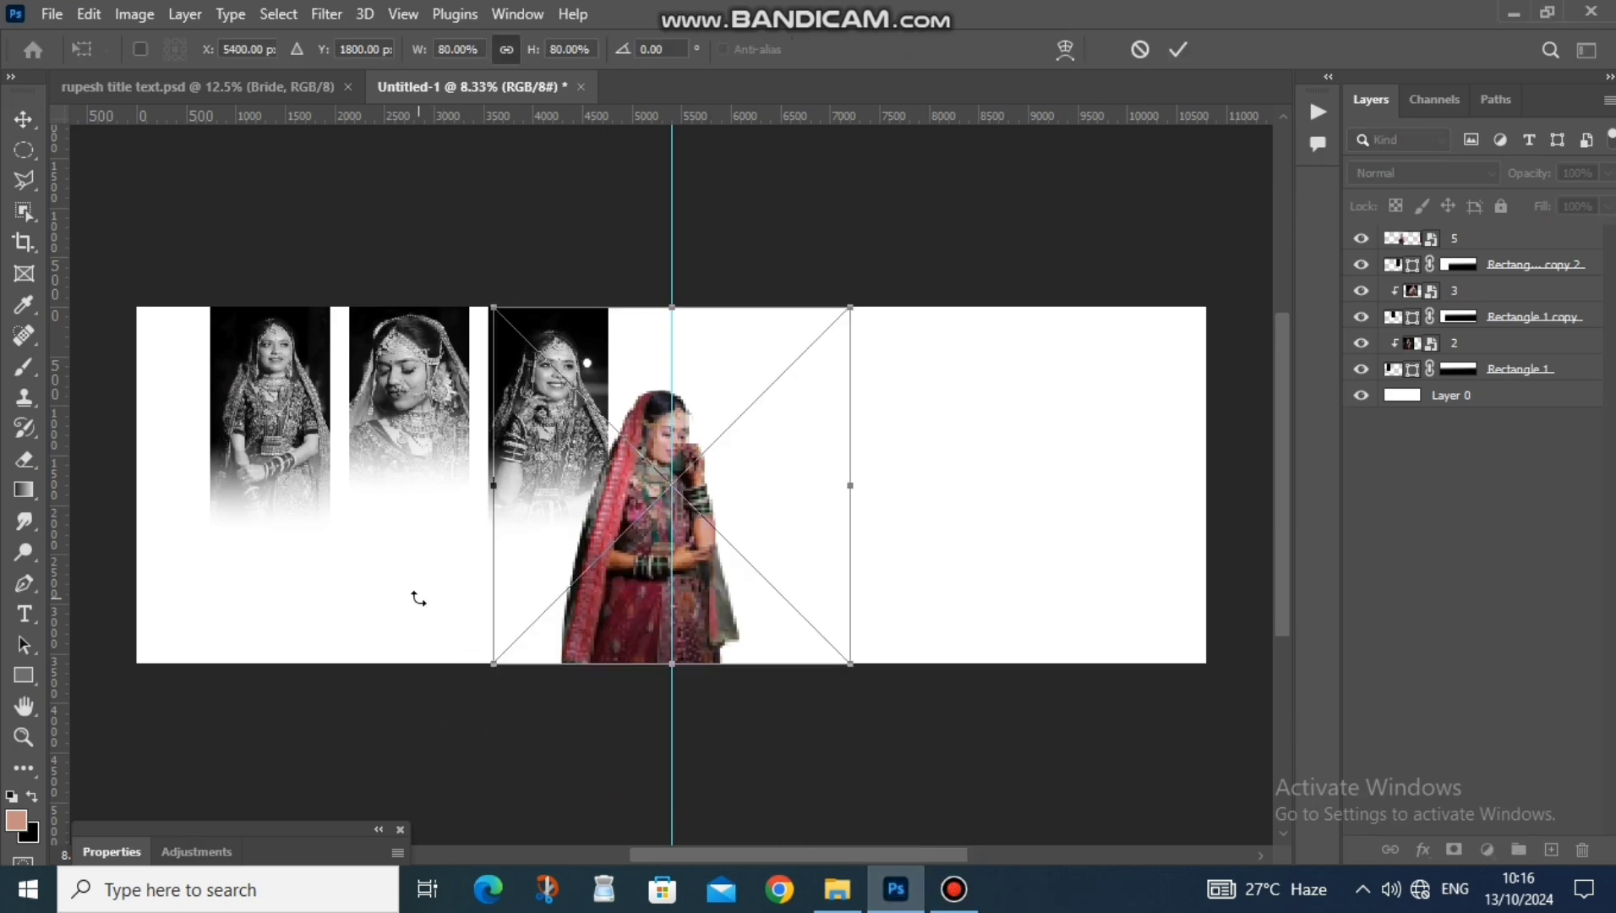
mouse_move(673, 597)
left_mouse_down()
mouse_move(450, 654)
mouse_move(462, 610)
mouse_move(674, 607)
mouse_move(670, 621)
left_mouse_up()
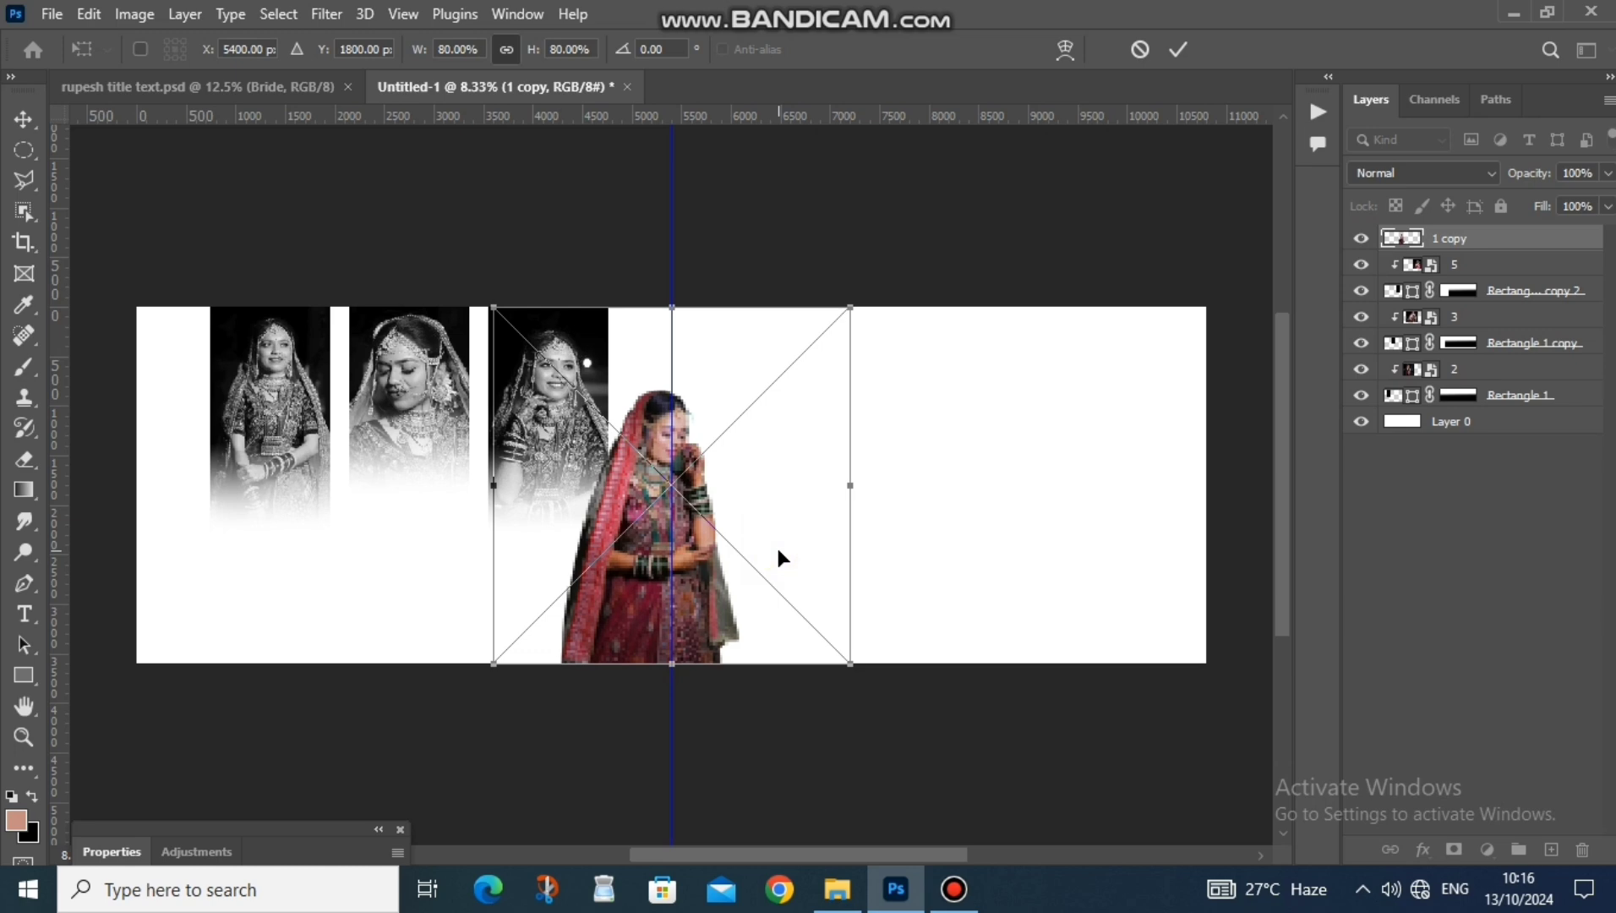
left_click_drag(772, 480, 530, 527)
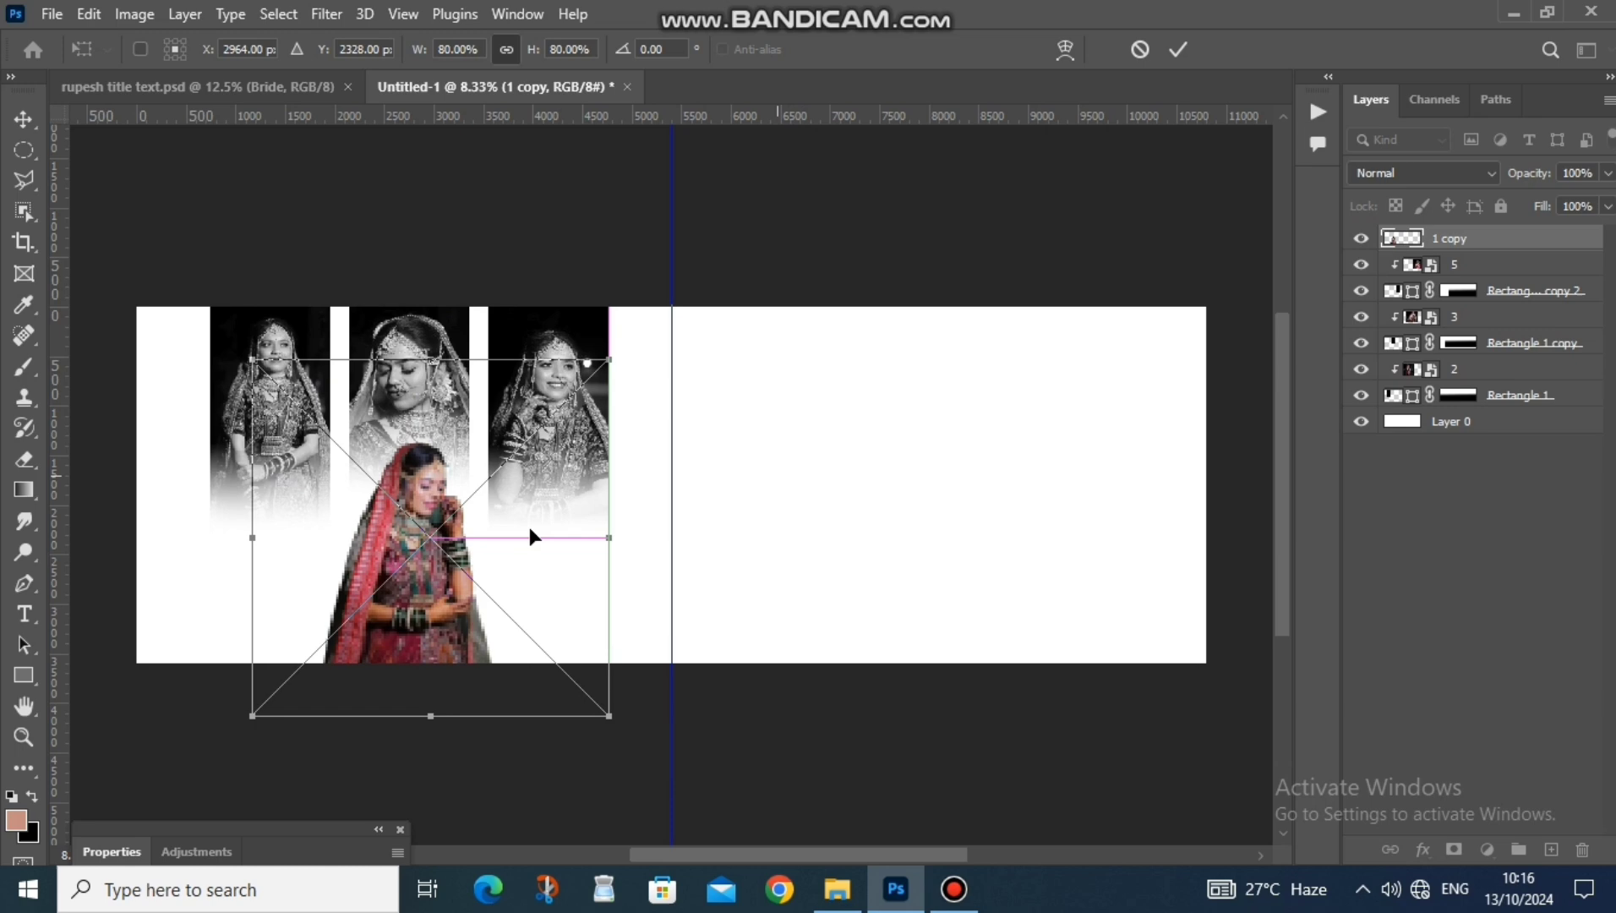
left_click(1179, 47)
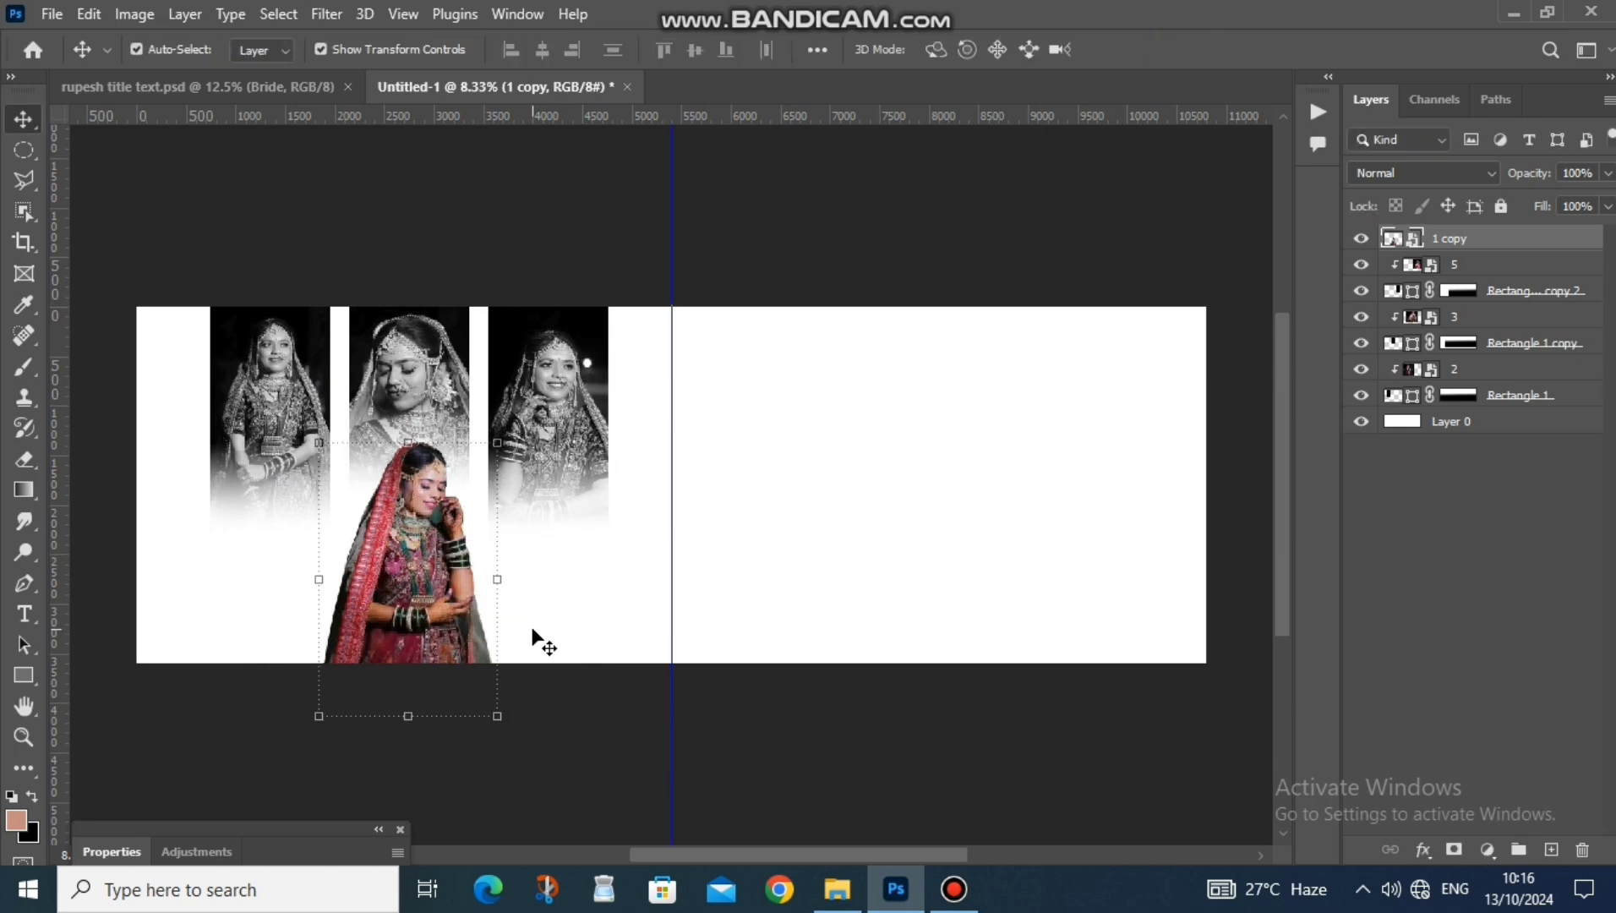
- Place download.jpg from the rk folder directly above Layer 0 and set its blend mode to Screen
left_click(853, 545)
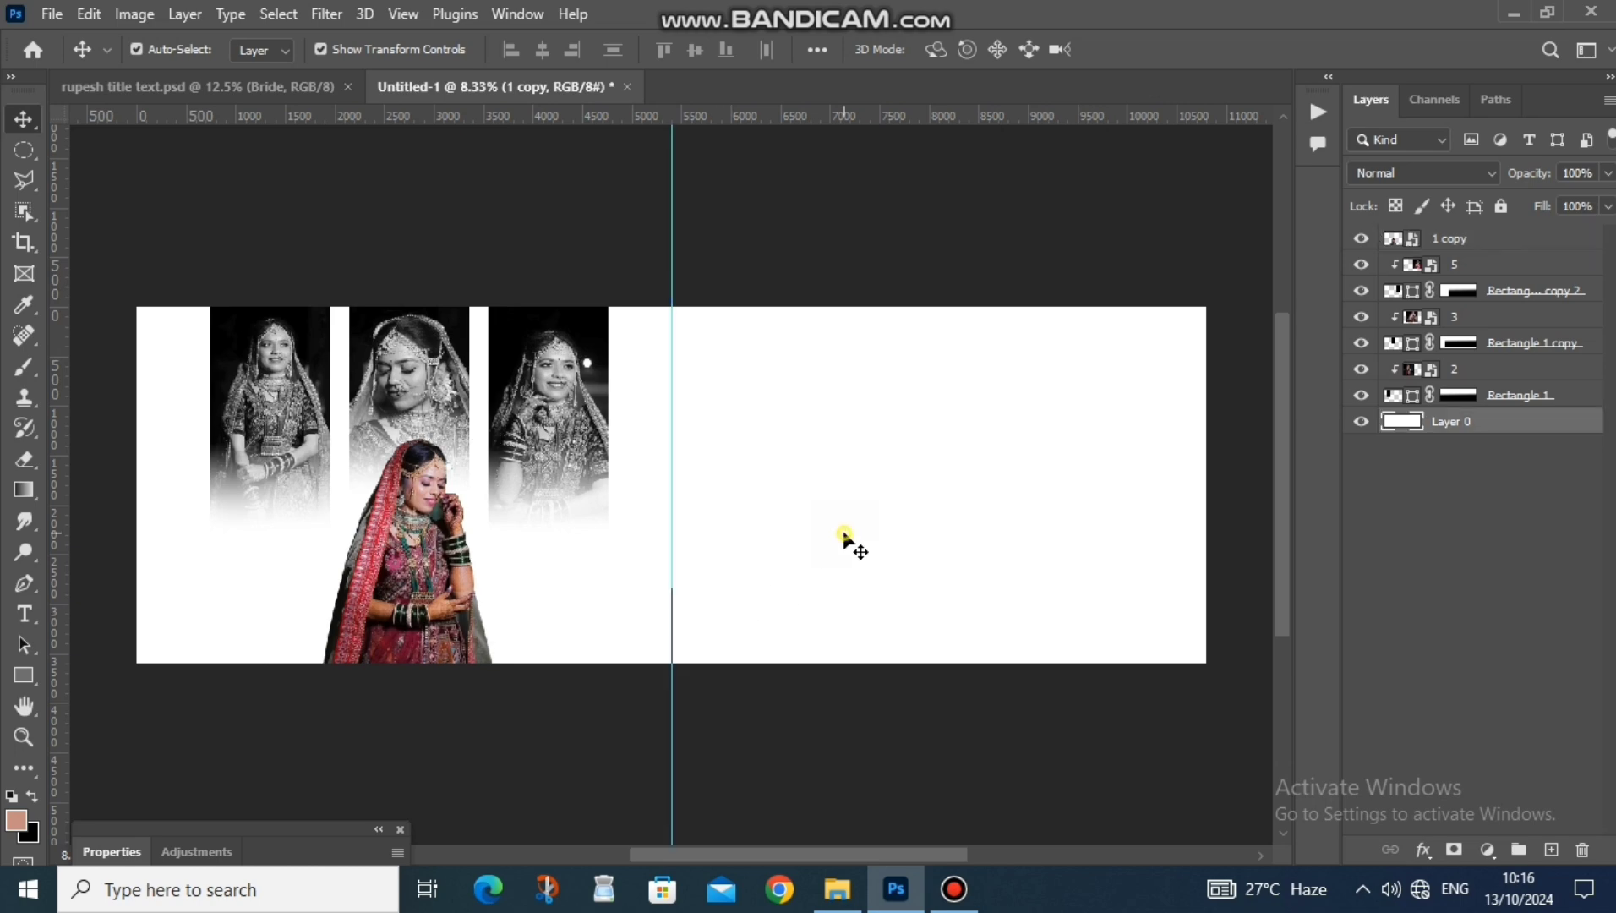
left_click(837, 889)
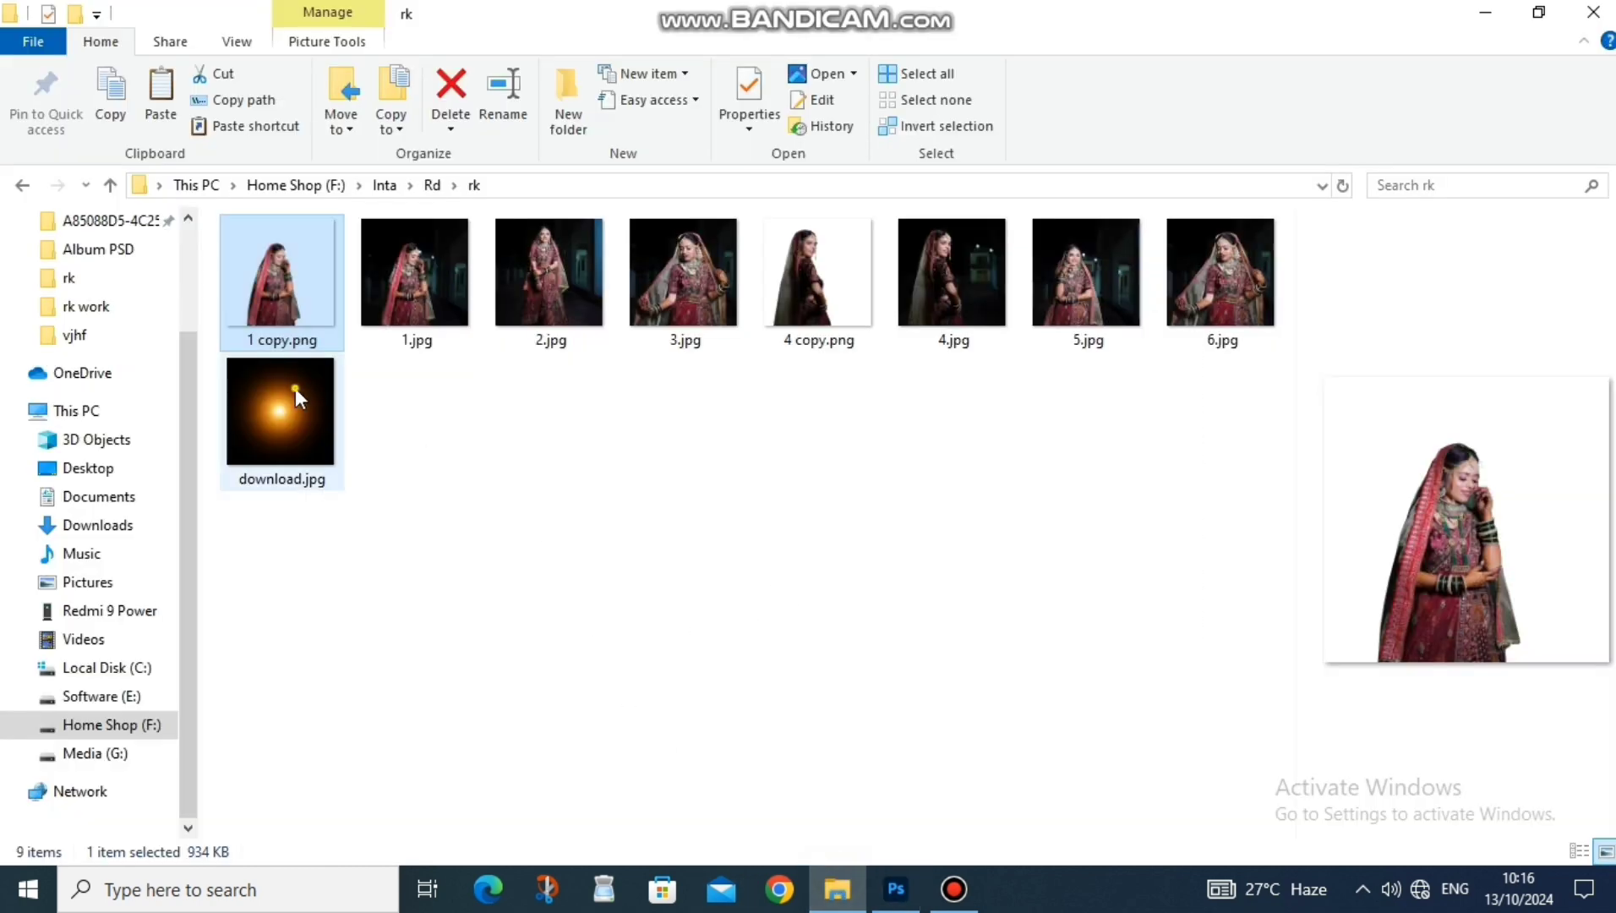
left_click(292, 419)
left_click_drag(285, 422, 539, 516)
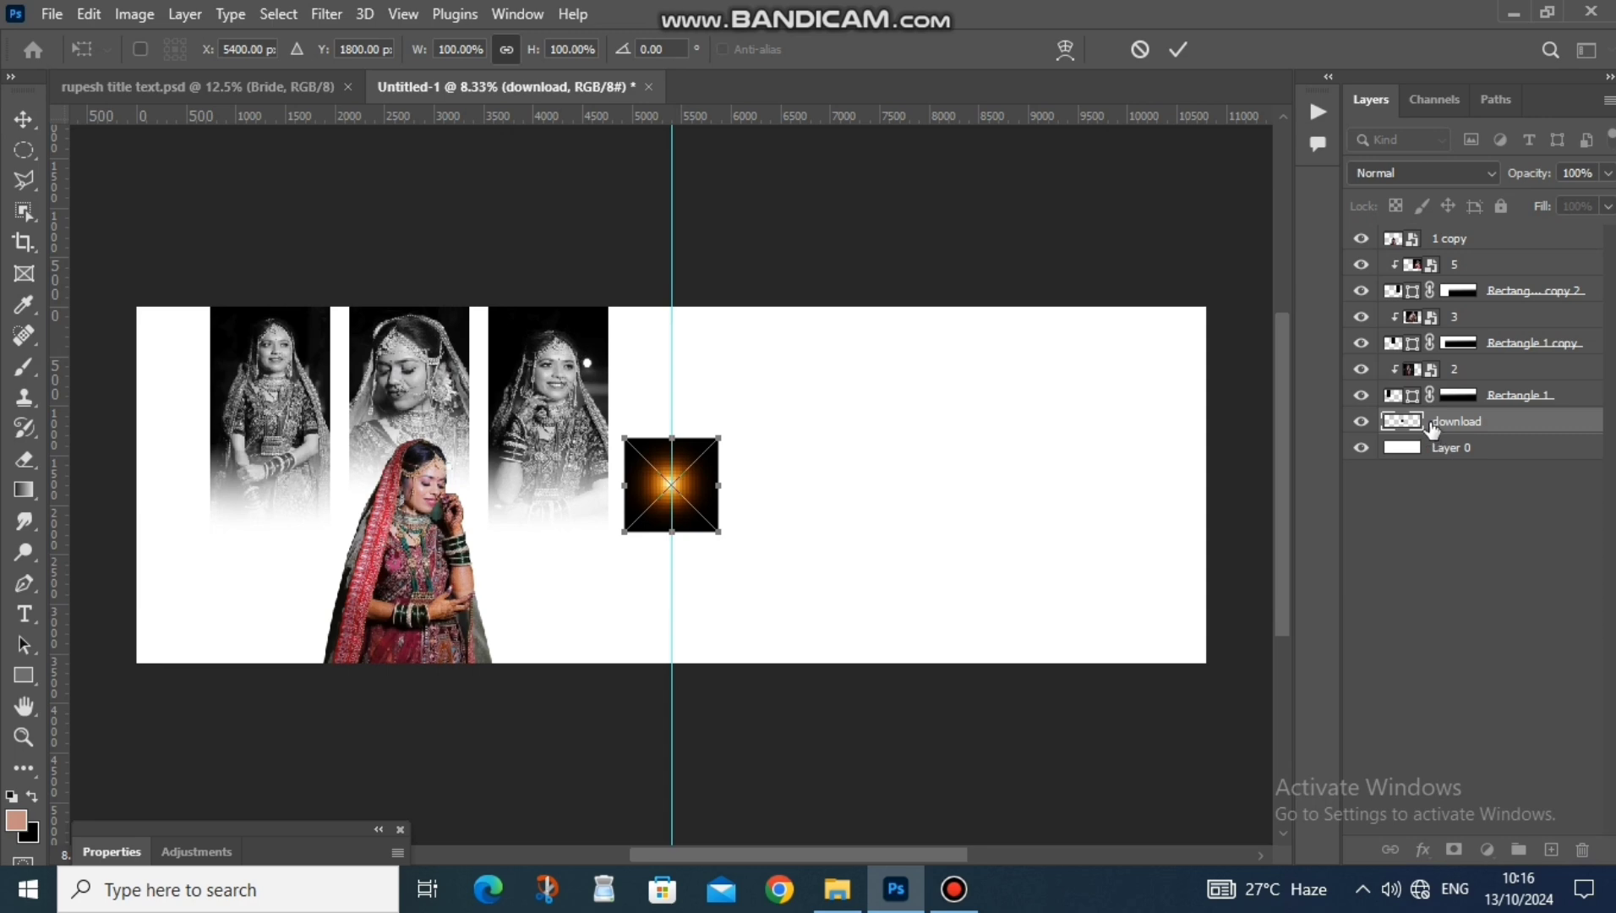
key("Return")
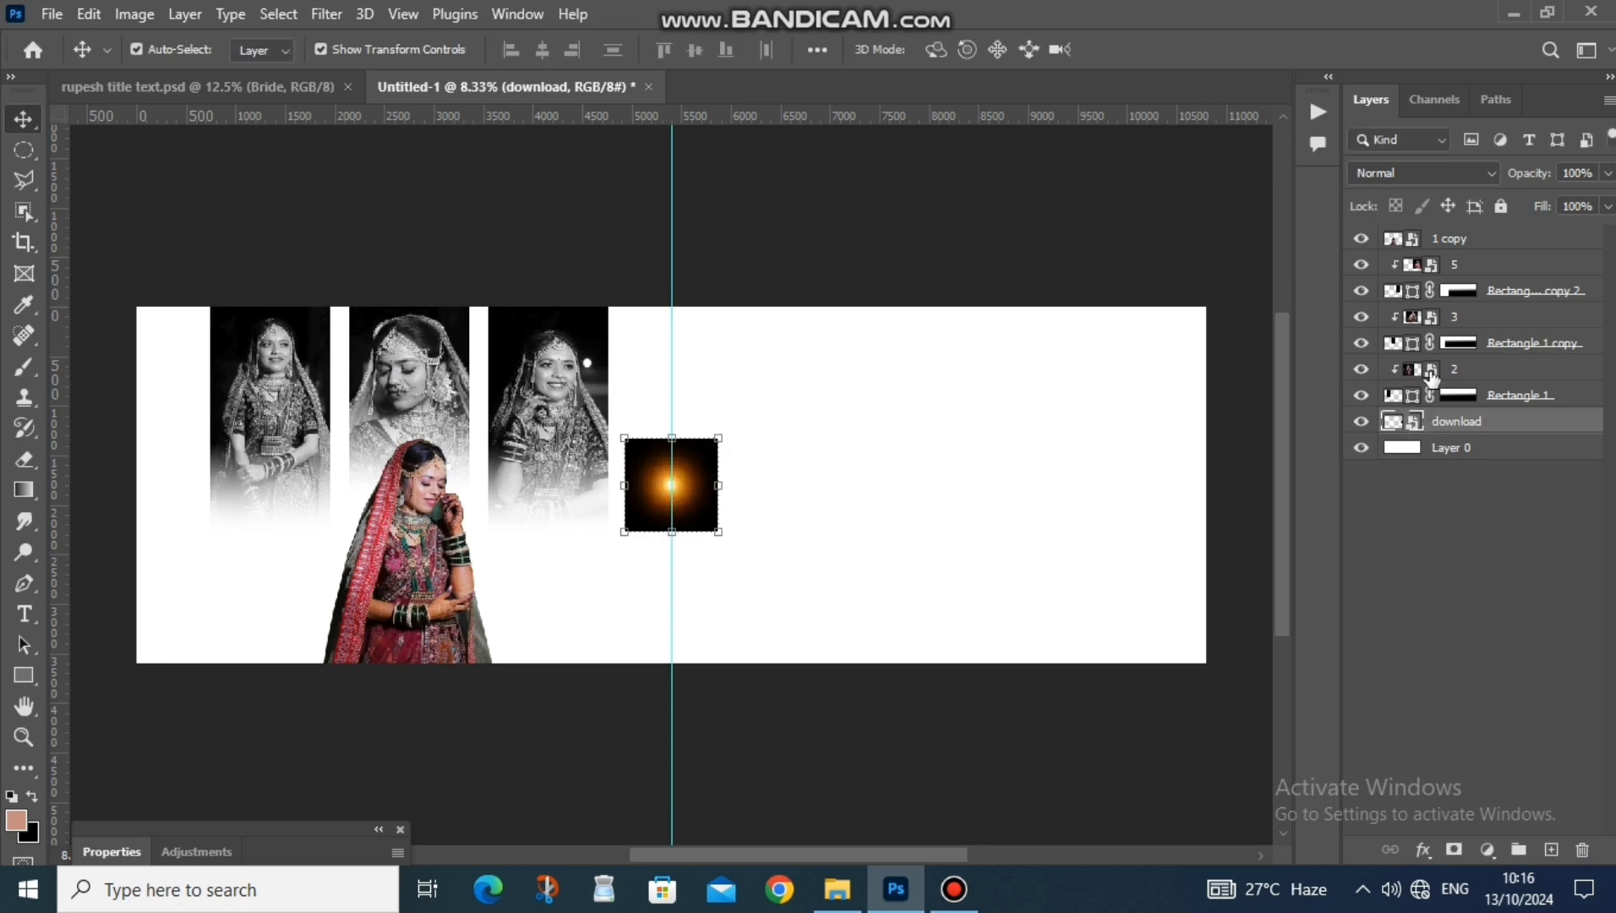
left_click(1404, 175)
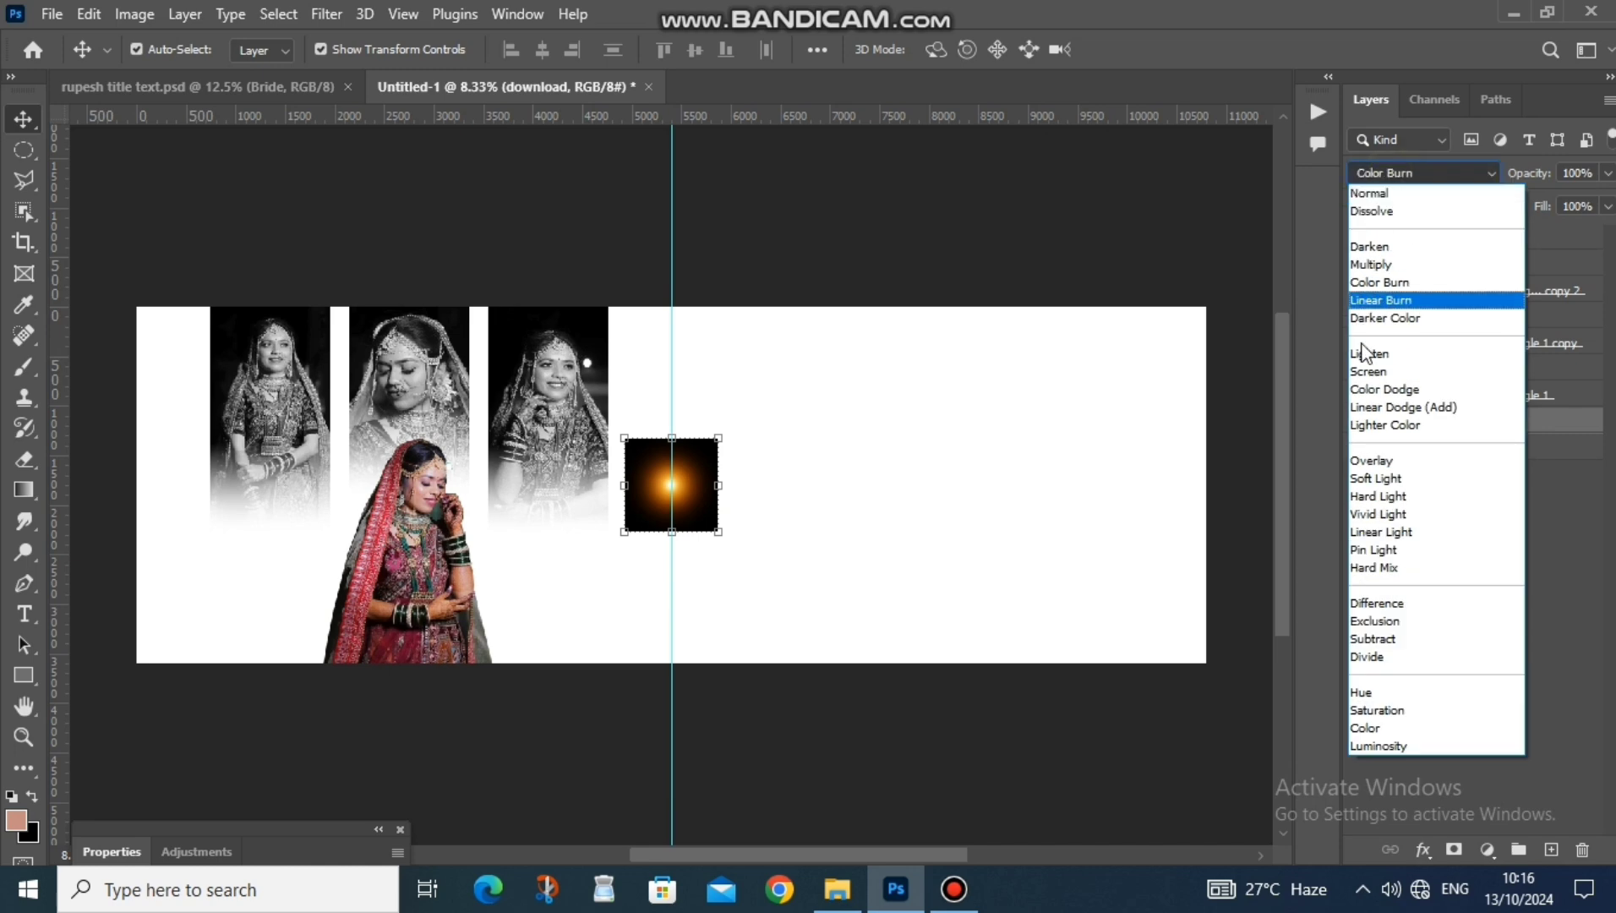
left_click(1368, 372)
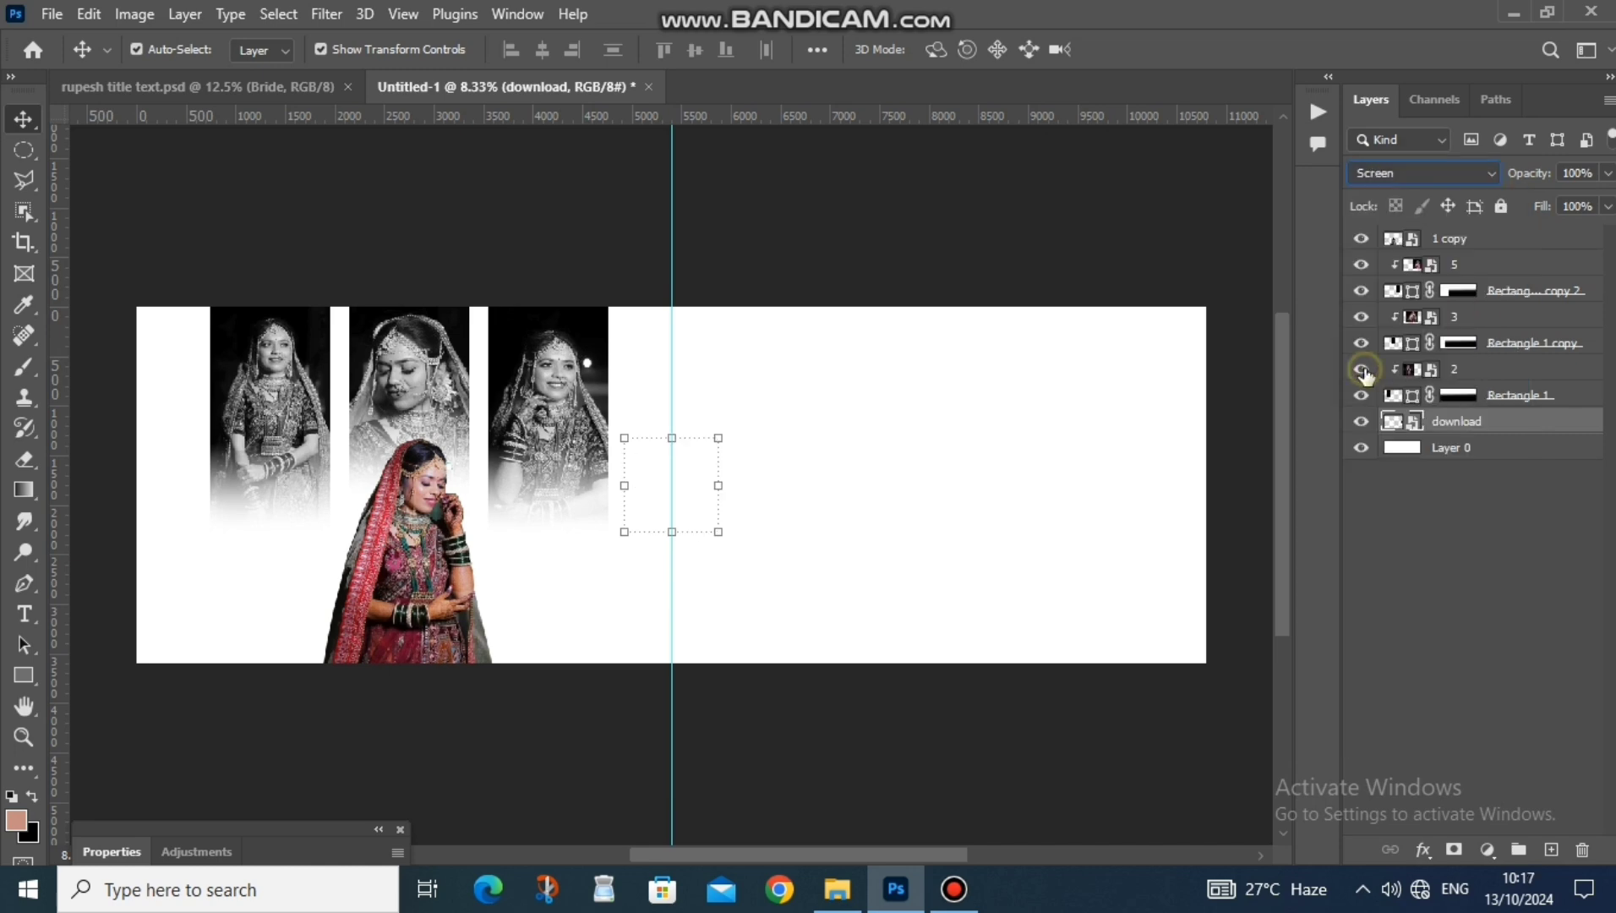
- Enlarge the glow image and position it behind the color cutout bride's head, with its layer directly below the 1 copy layer
left_click_drag(716, 531, 836, 649)
left_click_drag(750, 558, 412, 434)
left_click(1176, 51)
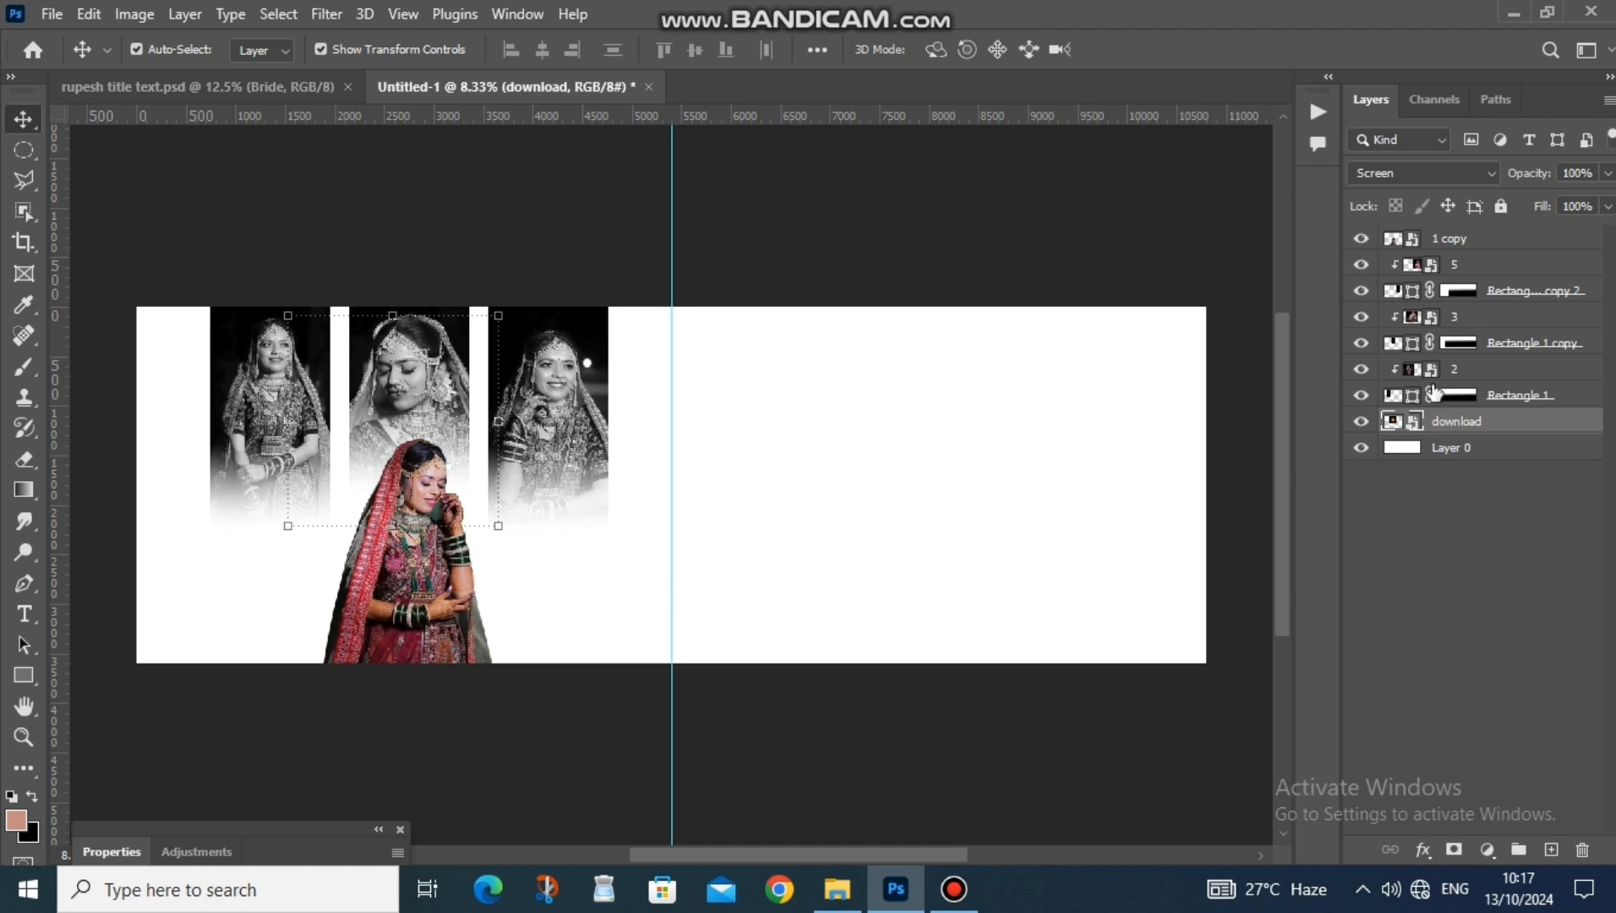
left_click_drag(1477, 421, 1455, 257)
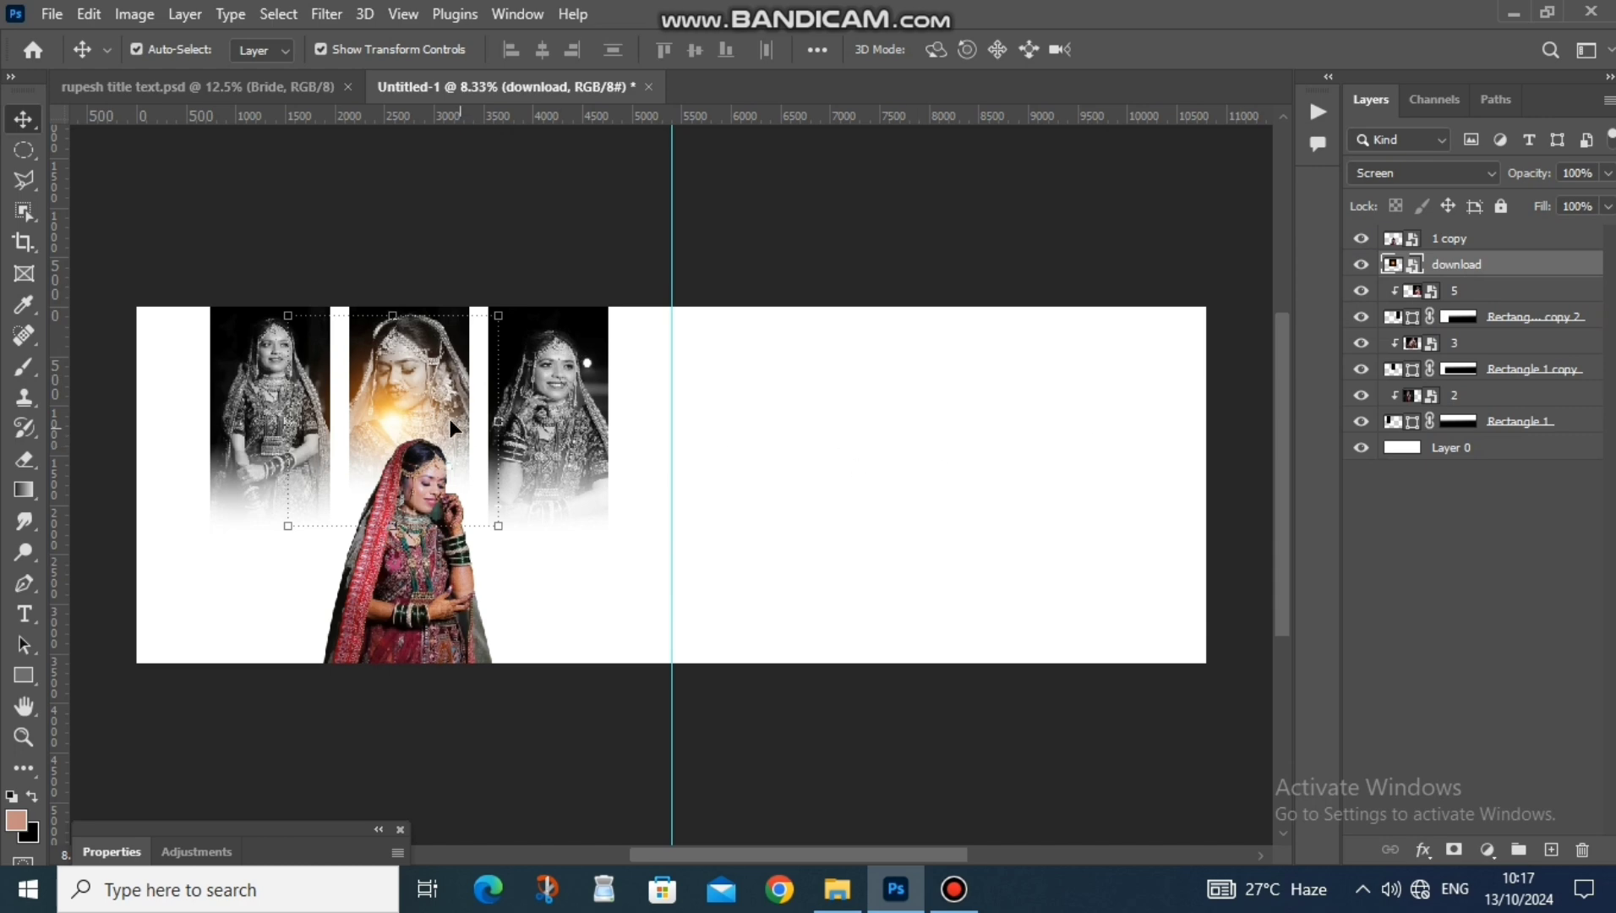
left_click_drag(404, 415, 416, 455)
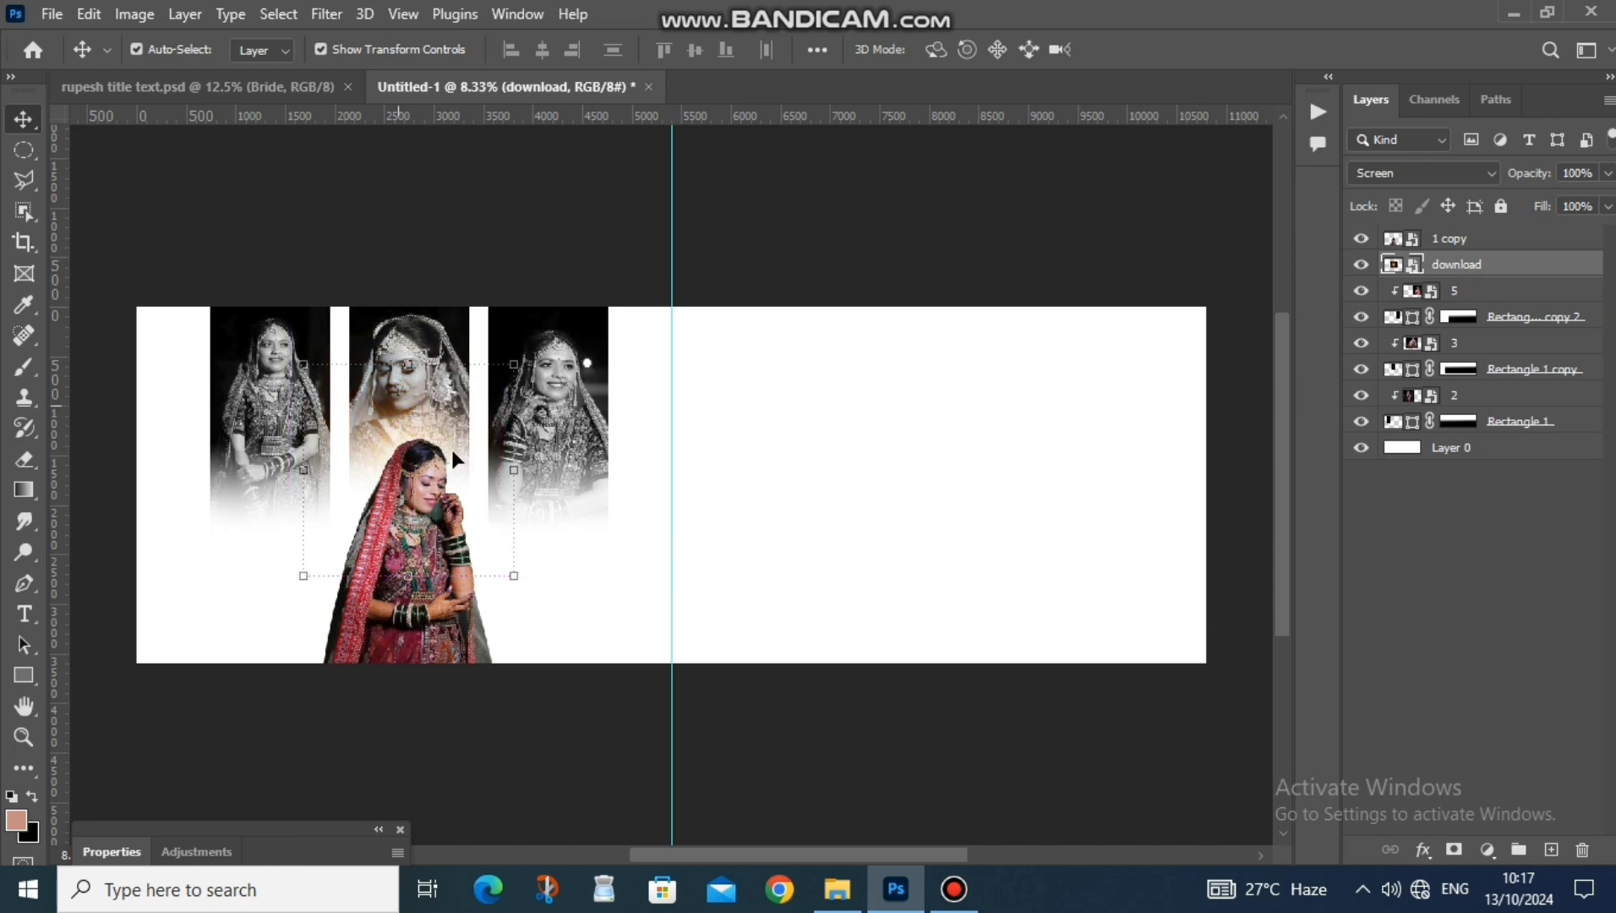
- Place 6.jpg from the rk folder directly above Layer 0, flush with the canvas's right edge at full canvas height
left_click(899, 497)
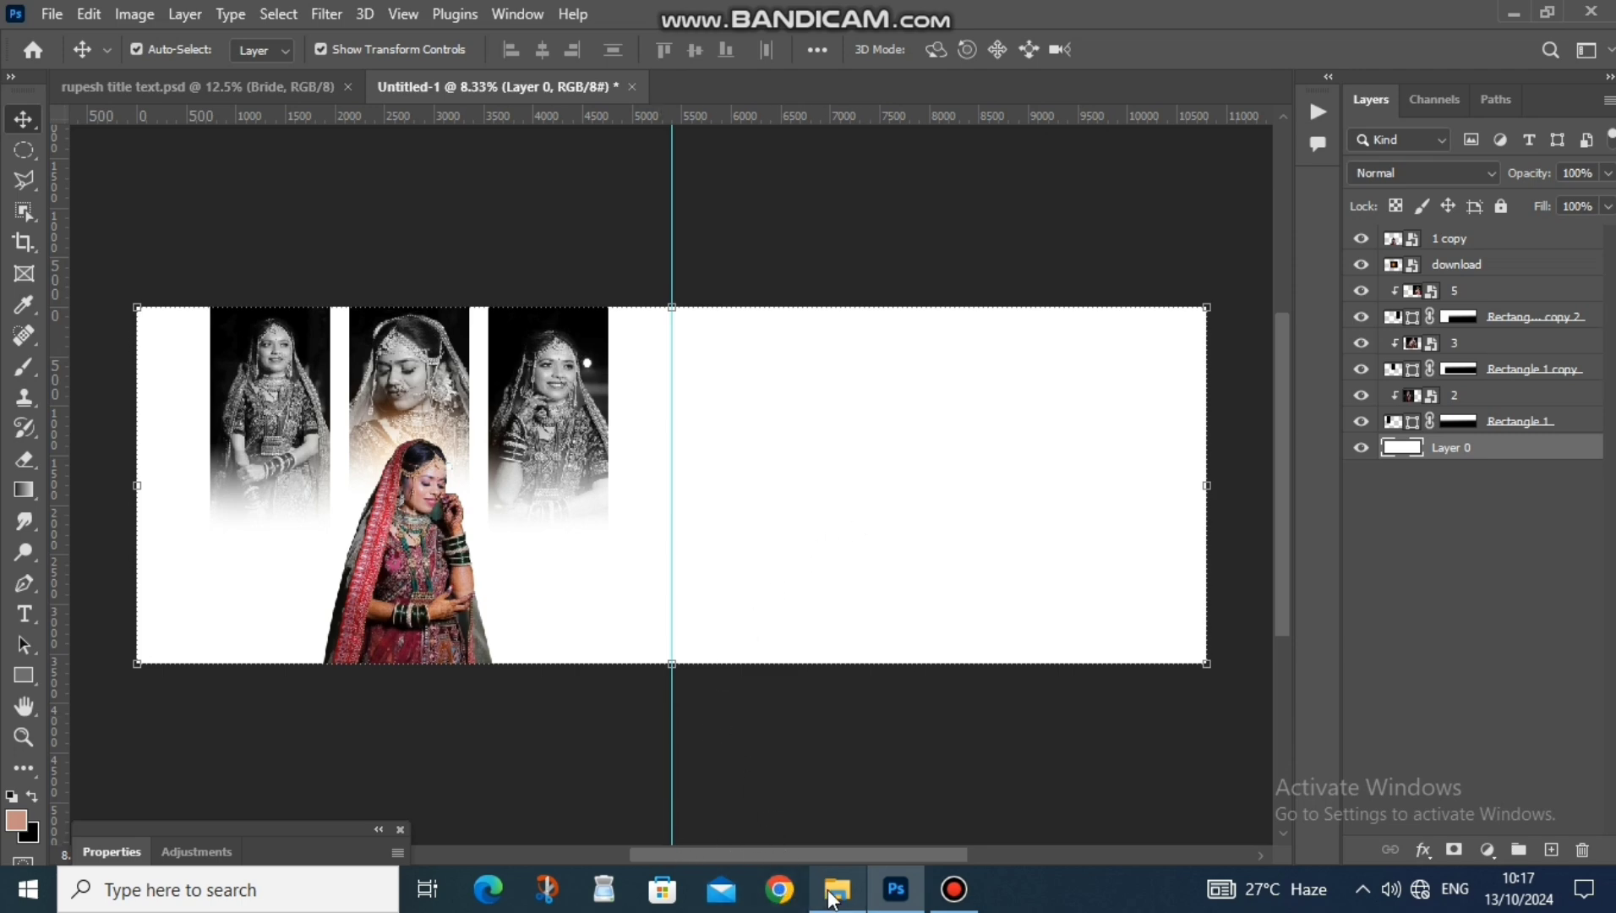
mouse_move(833, 899)
left_click(864, 805)
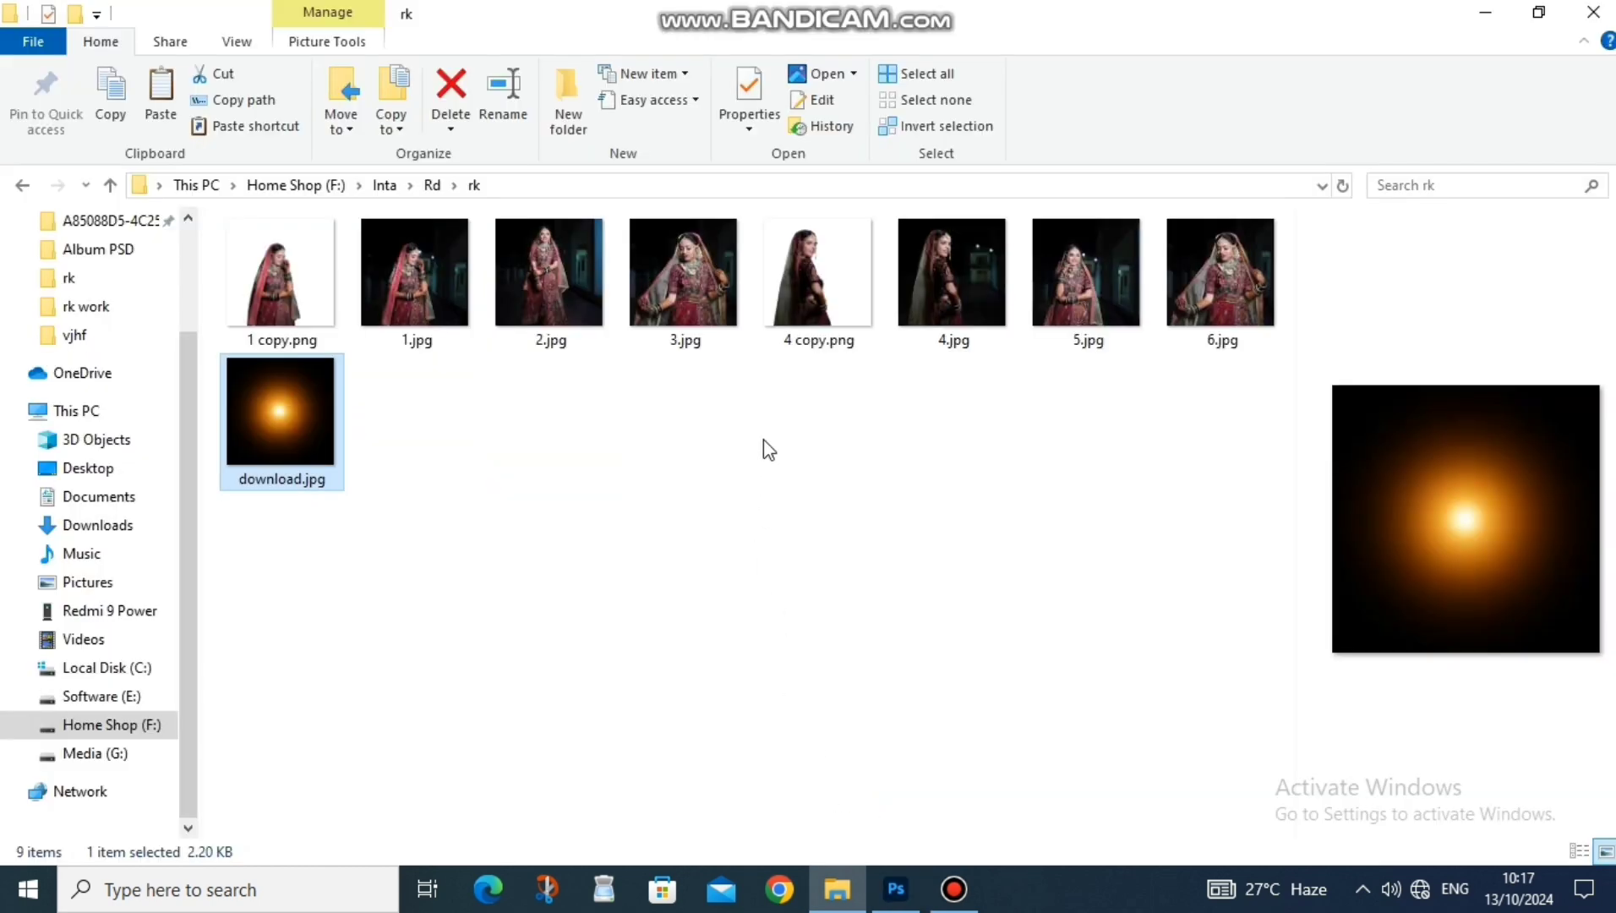
left_click(1220, 287)
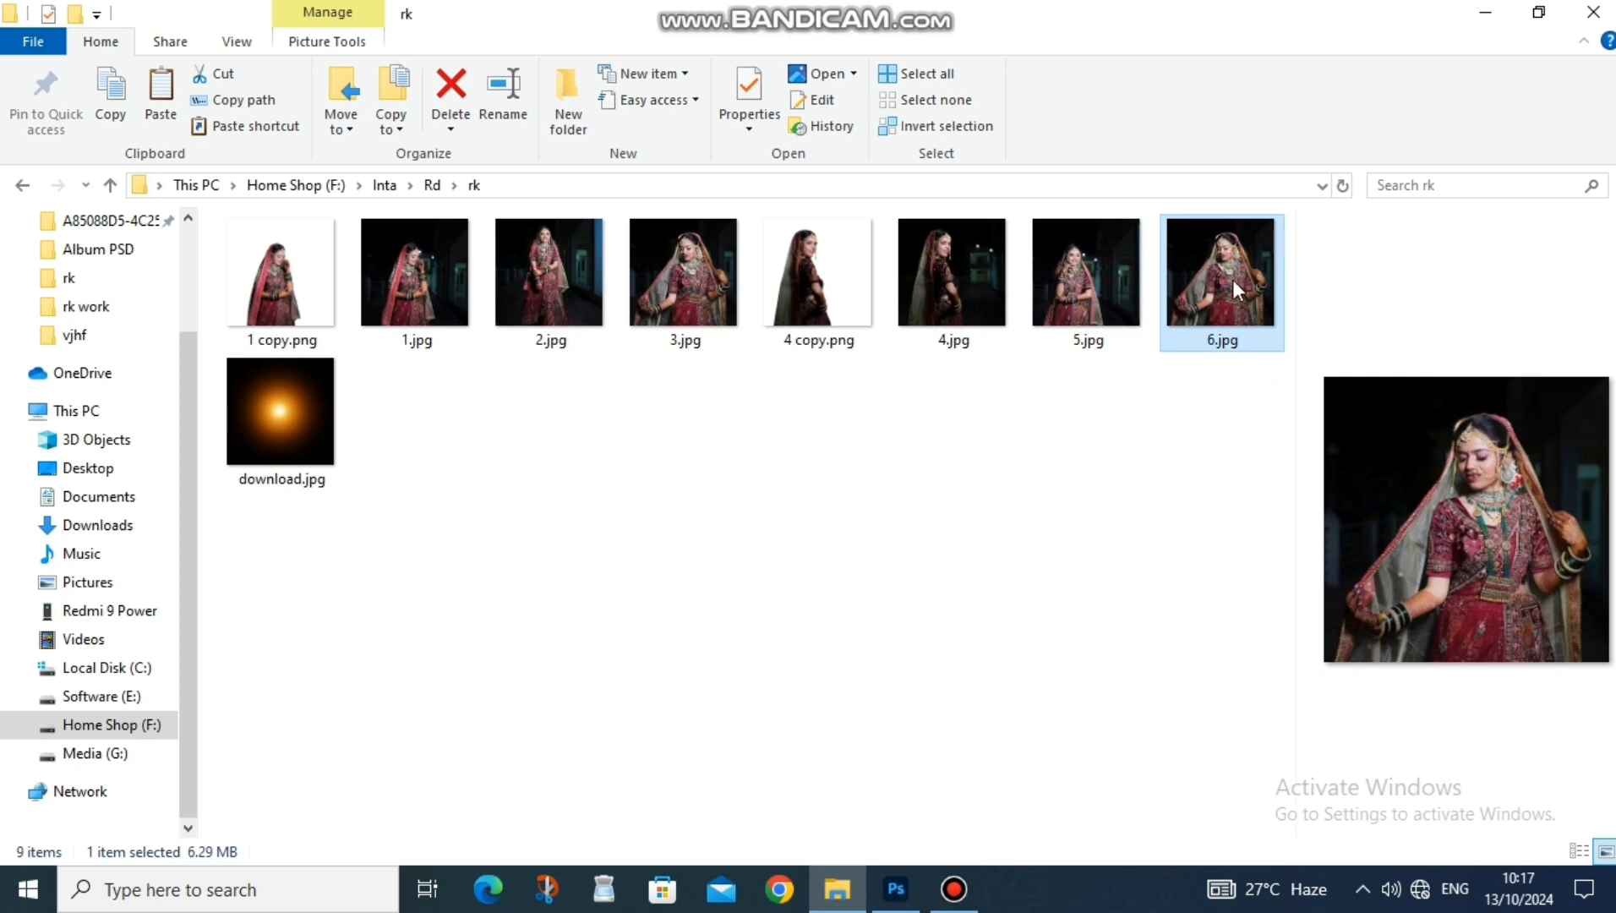
left_click_drag(1232, 279, 973, 454)
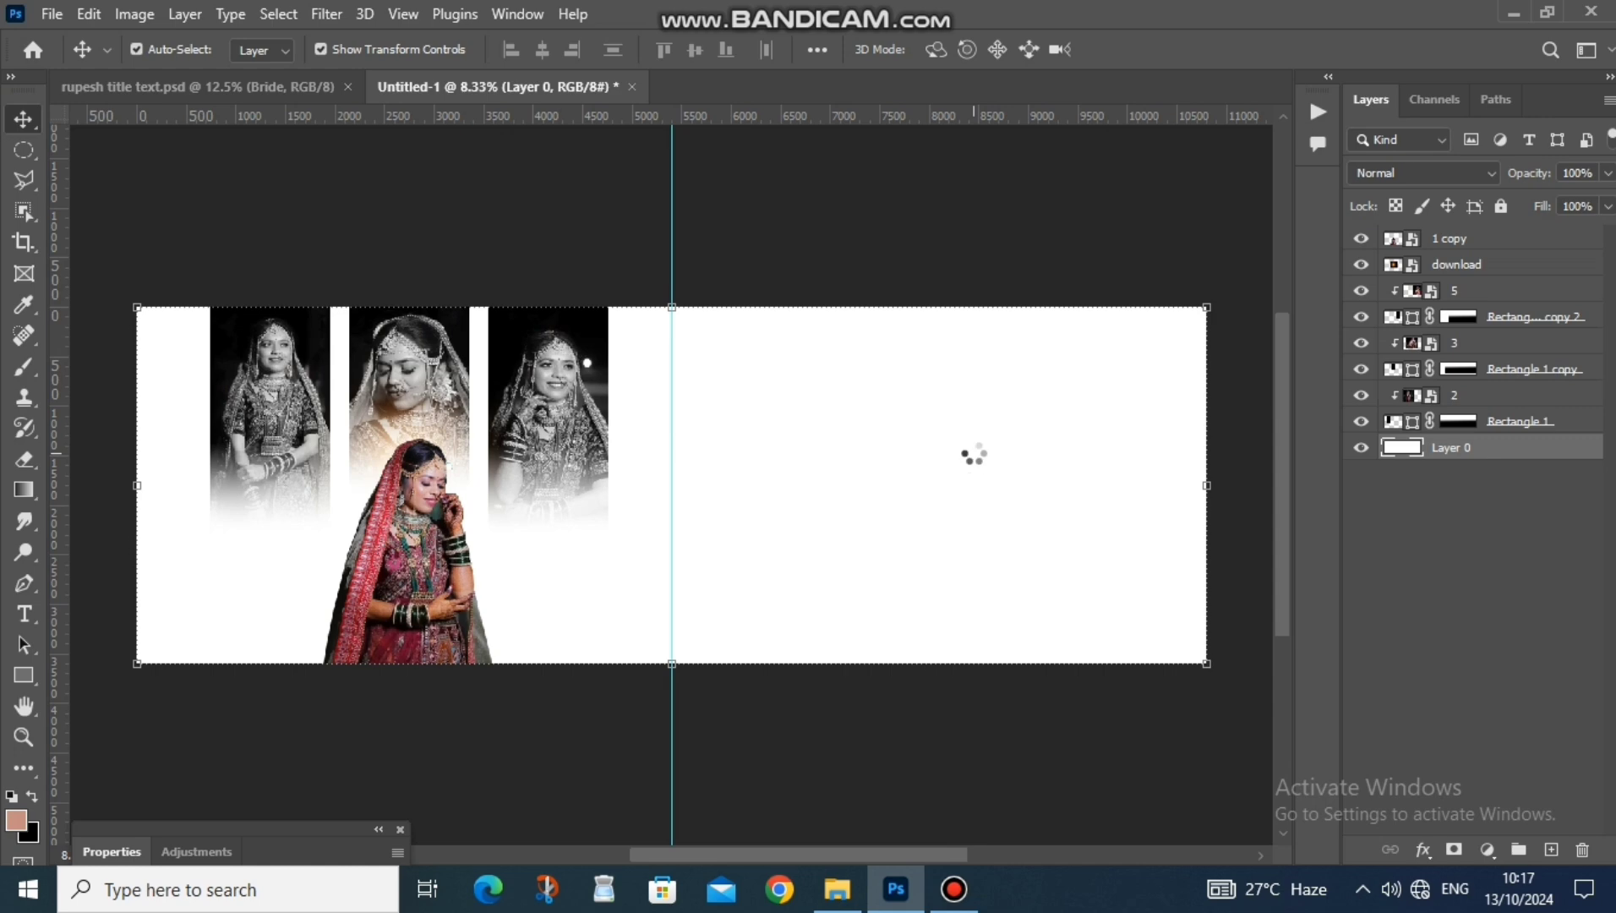
left_click_drag(761, 518, 1108, 511)
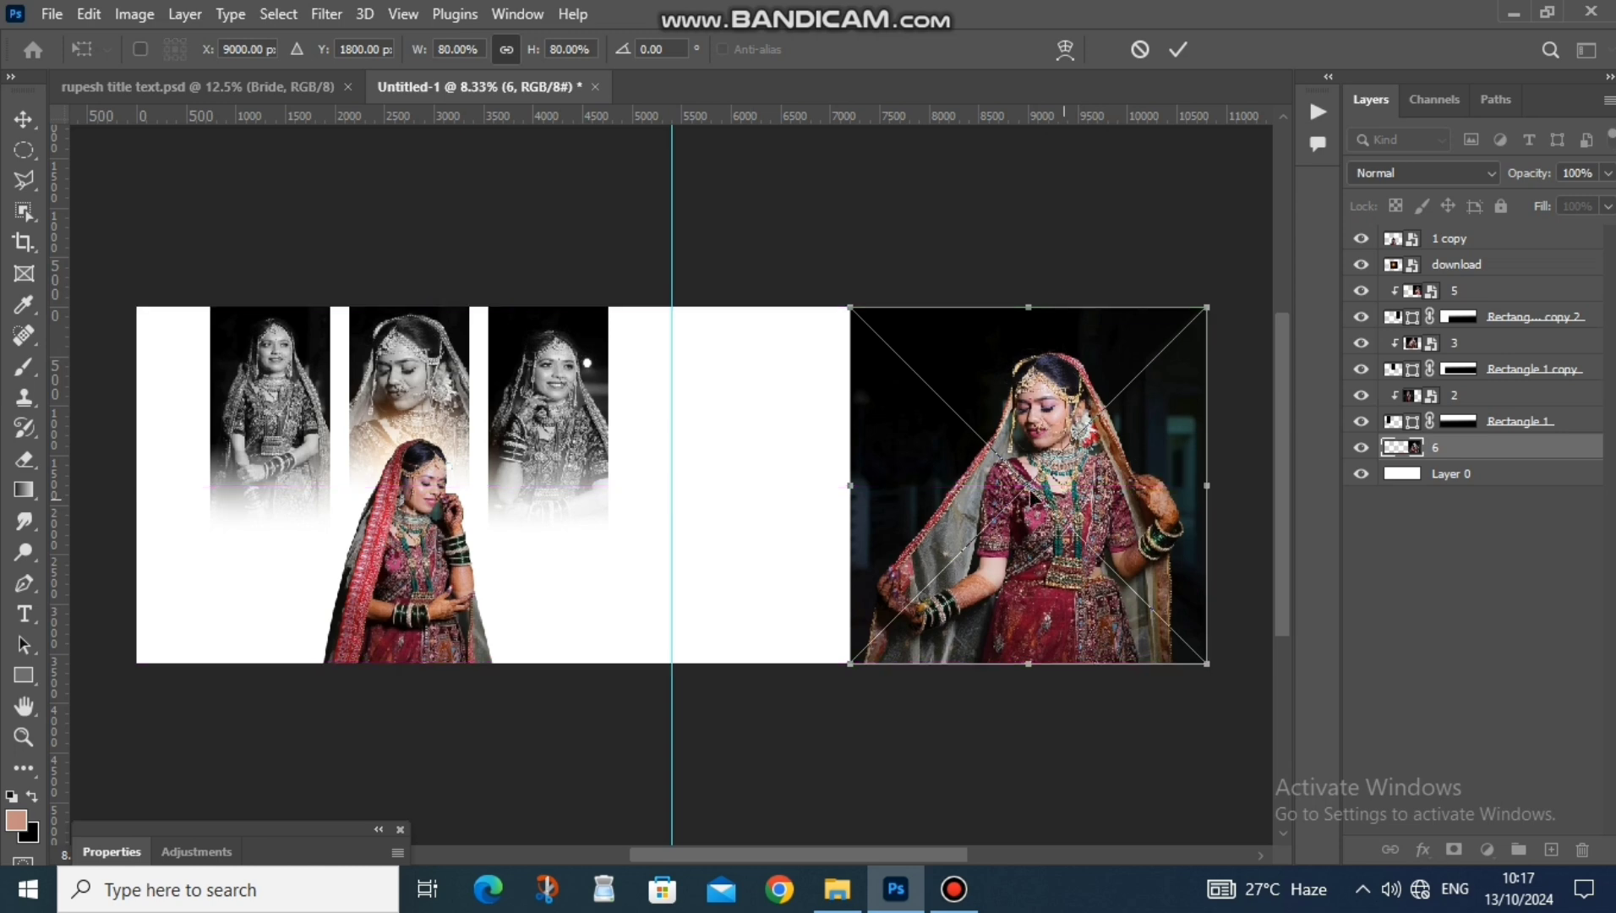
left_click(1179, 49)
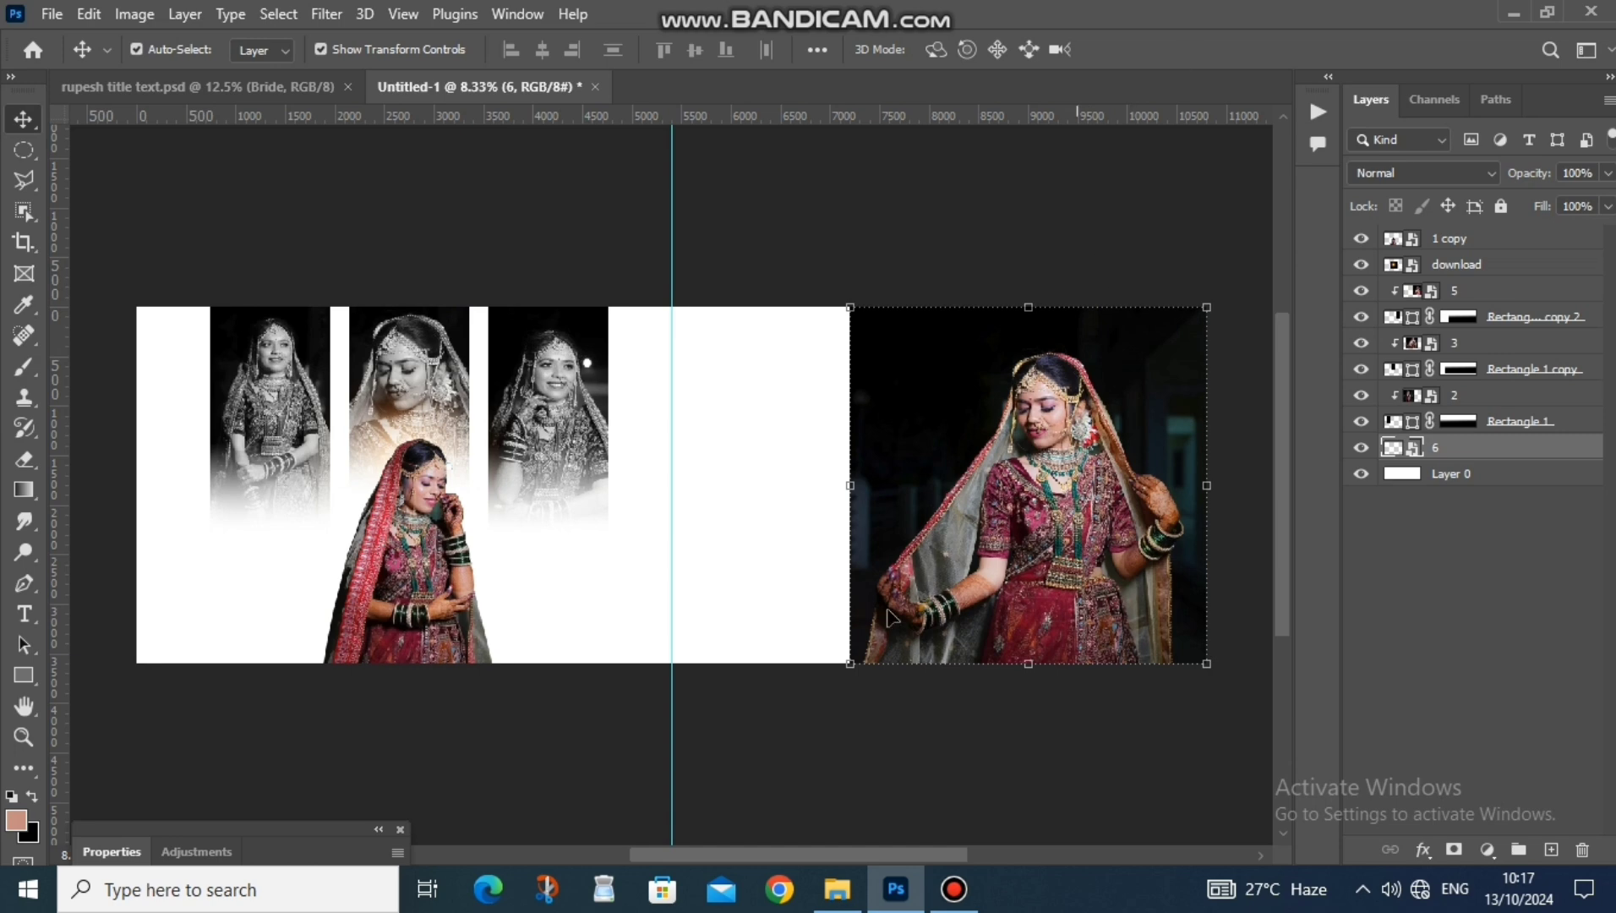
- Draw a black rectangle about 1260 by 1740 px on the topmost layer, overlapping the large portrait's left edge
left_click(23, 676)
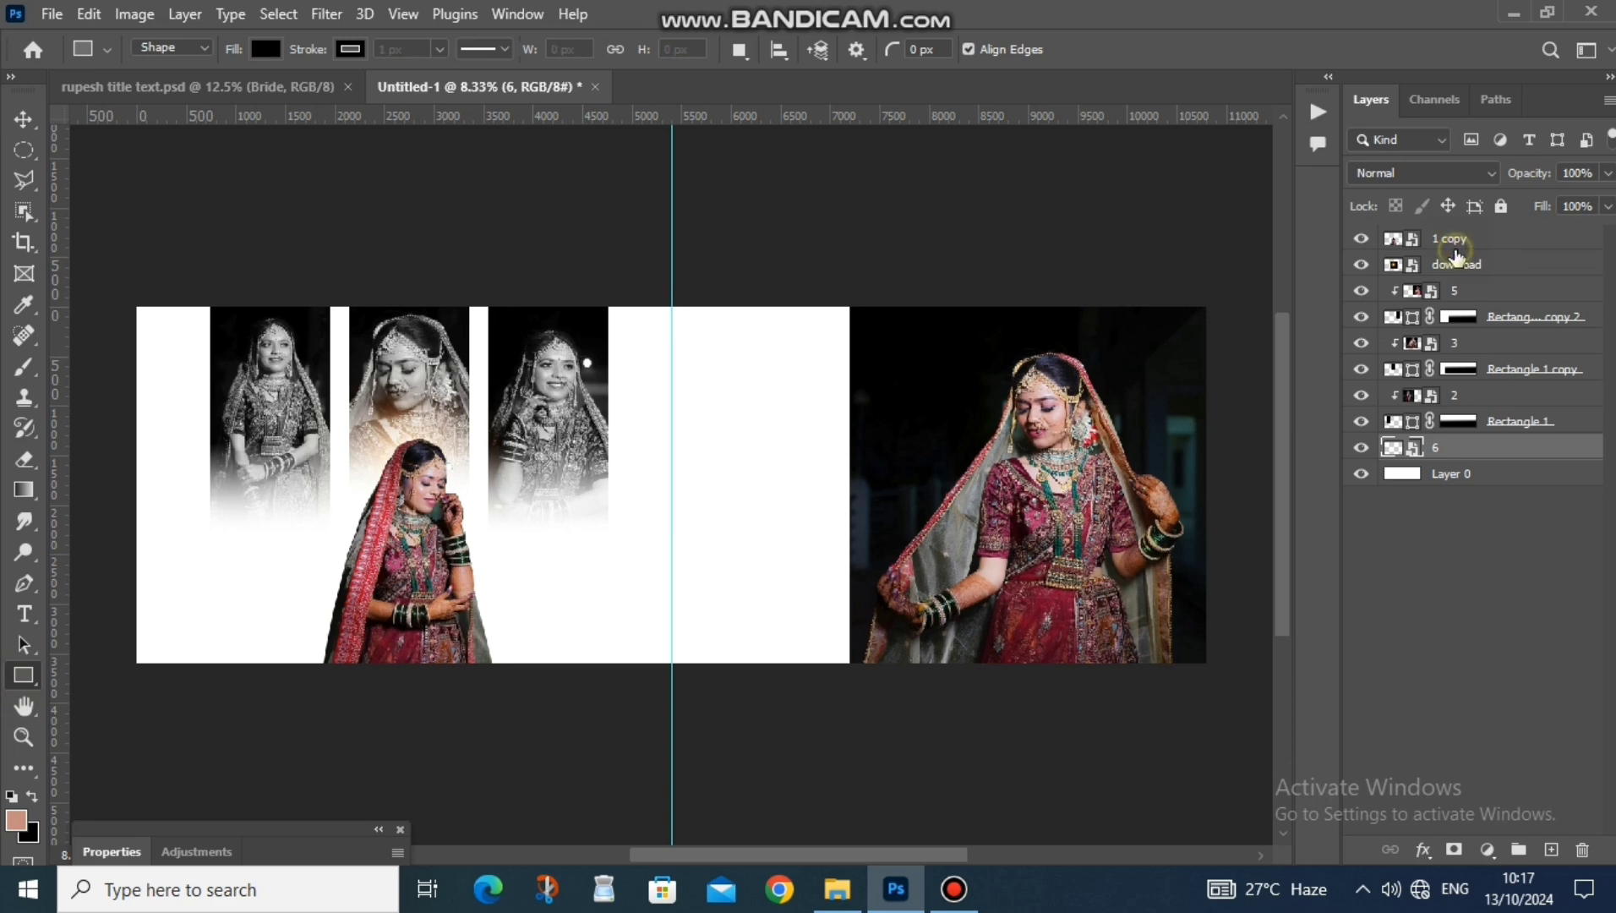
left_click(1454, 239)
left_click(1551, 849)
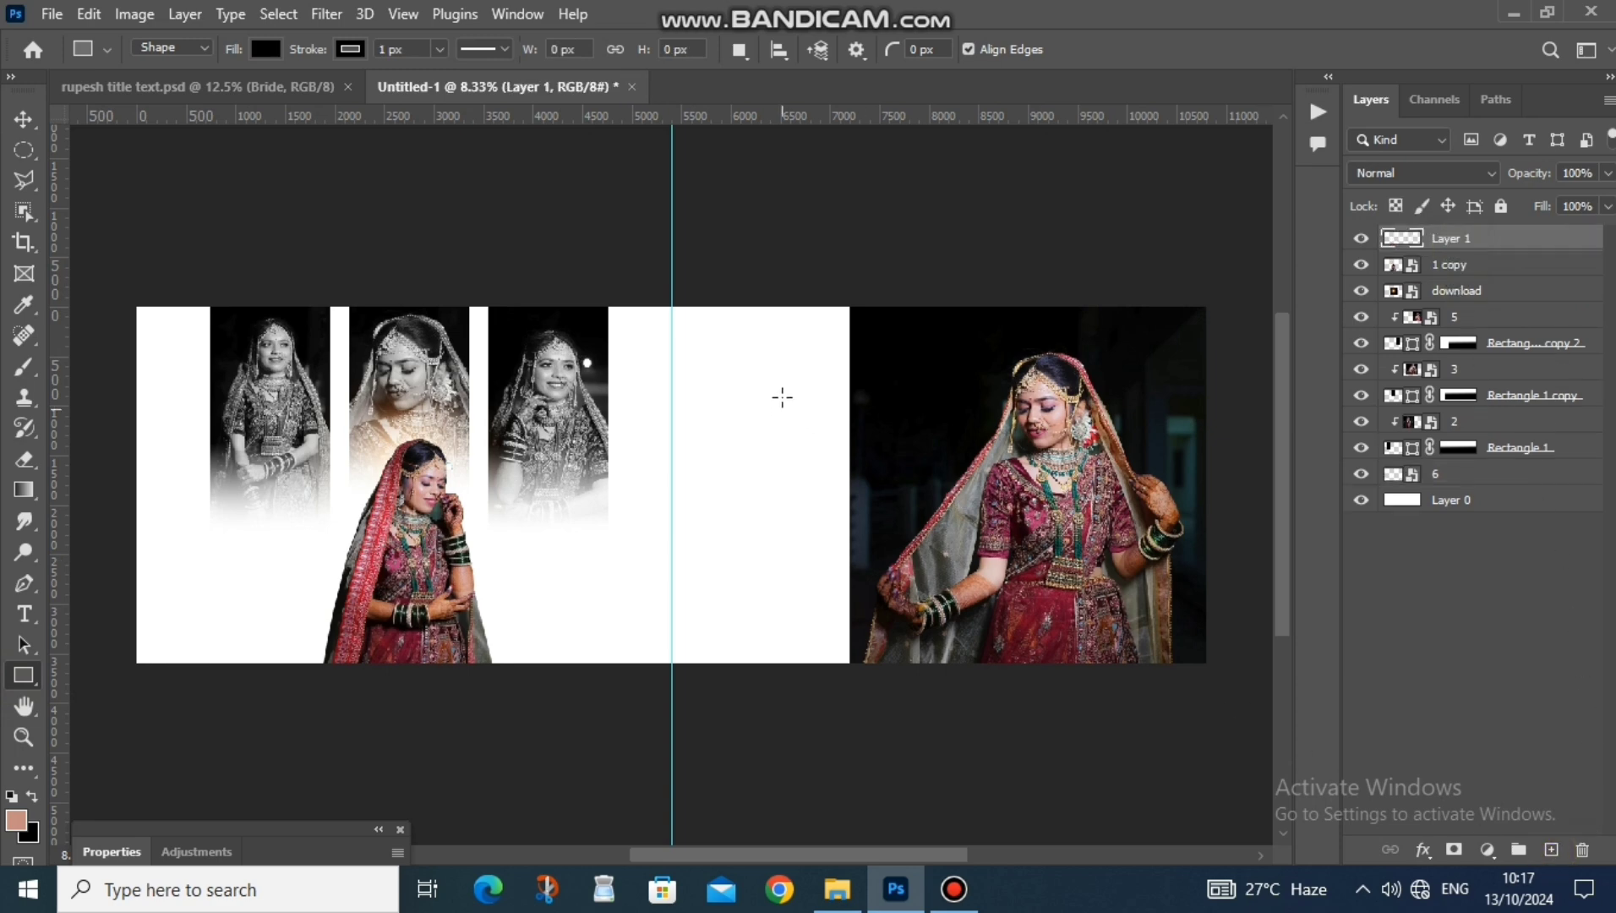
left_click_drag(760, 407, 881, 573)
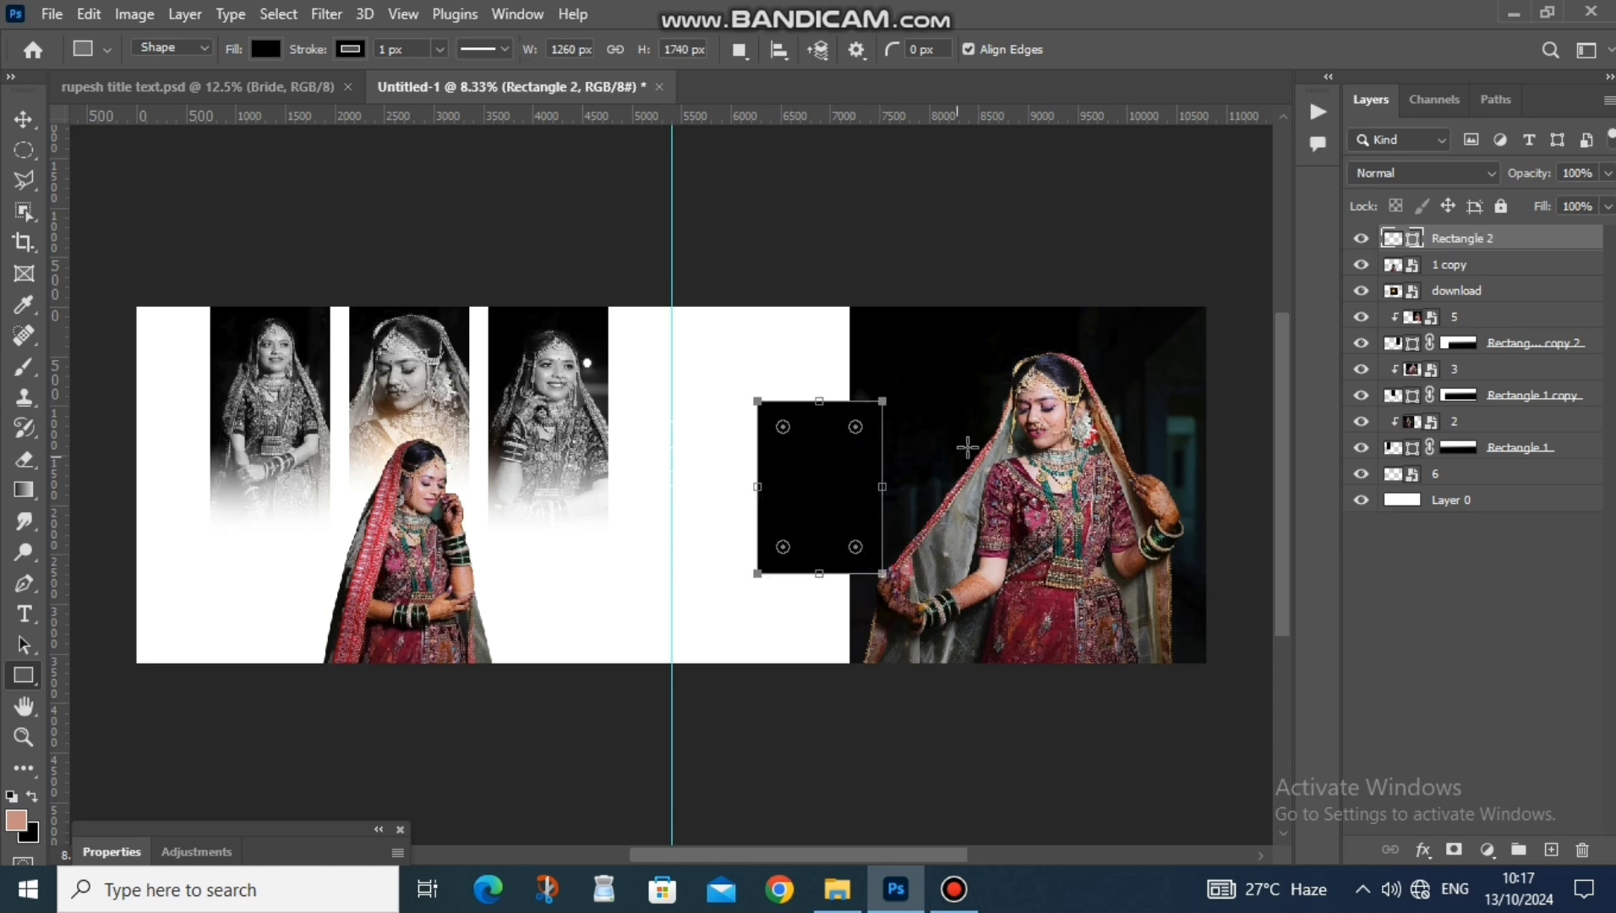
- Add a white 32 px outside stroke to the new rectangle as a layer style
left_click(1423, 850)
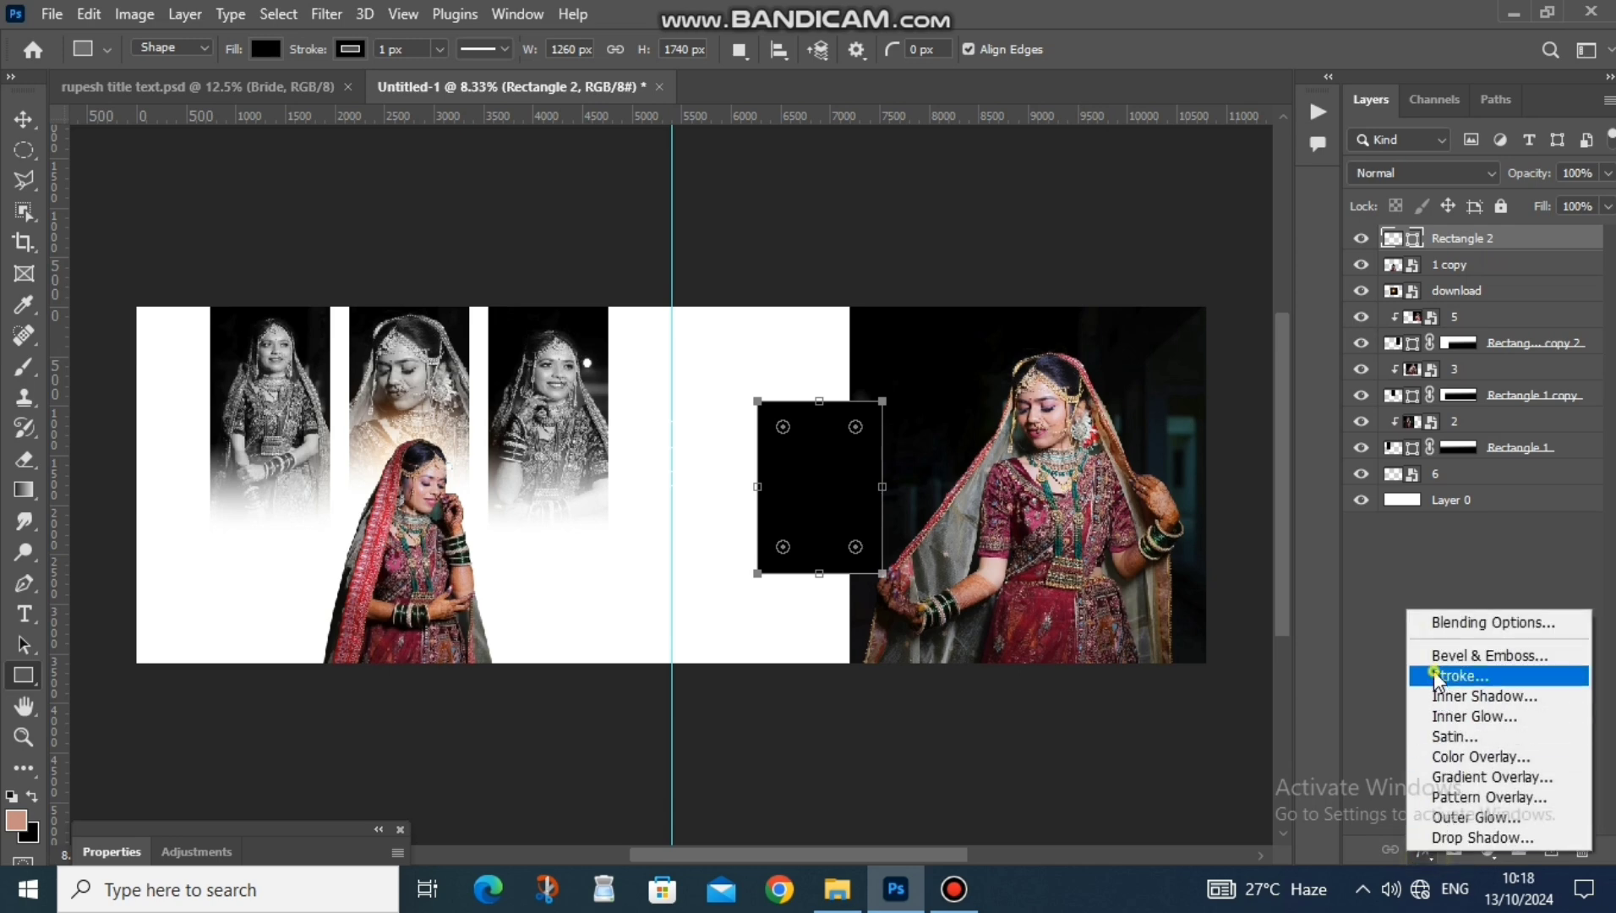
left_click(1437, 676)
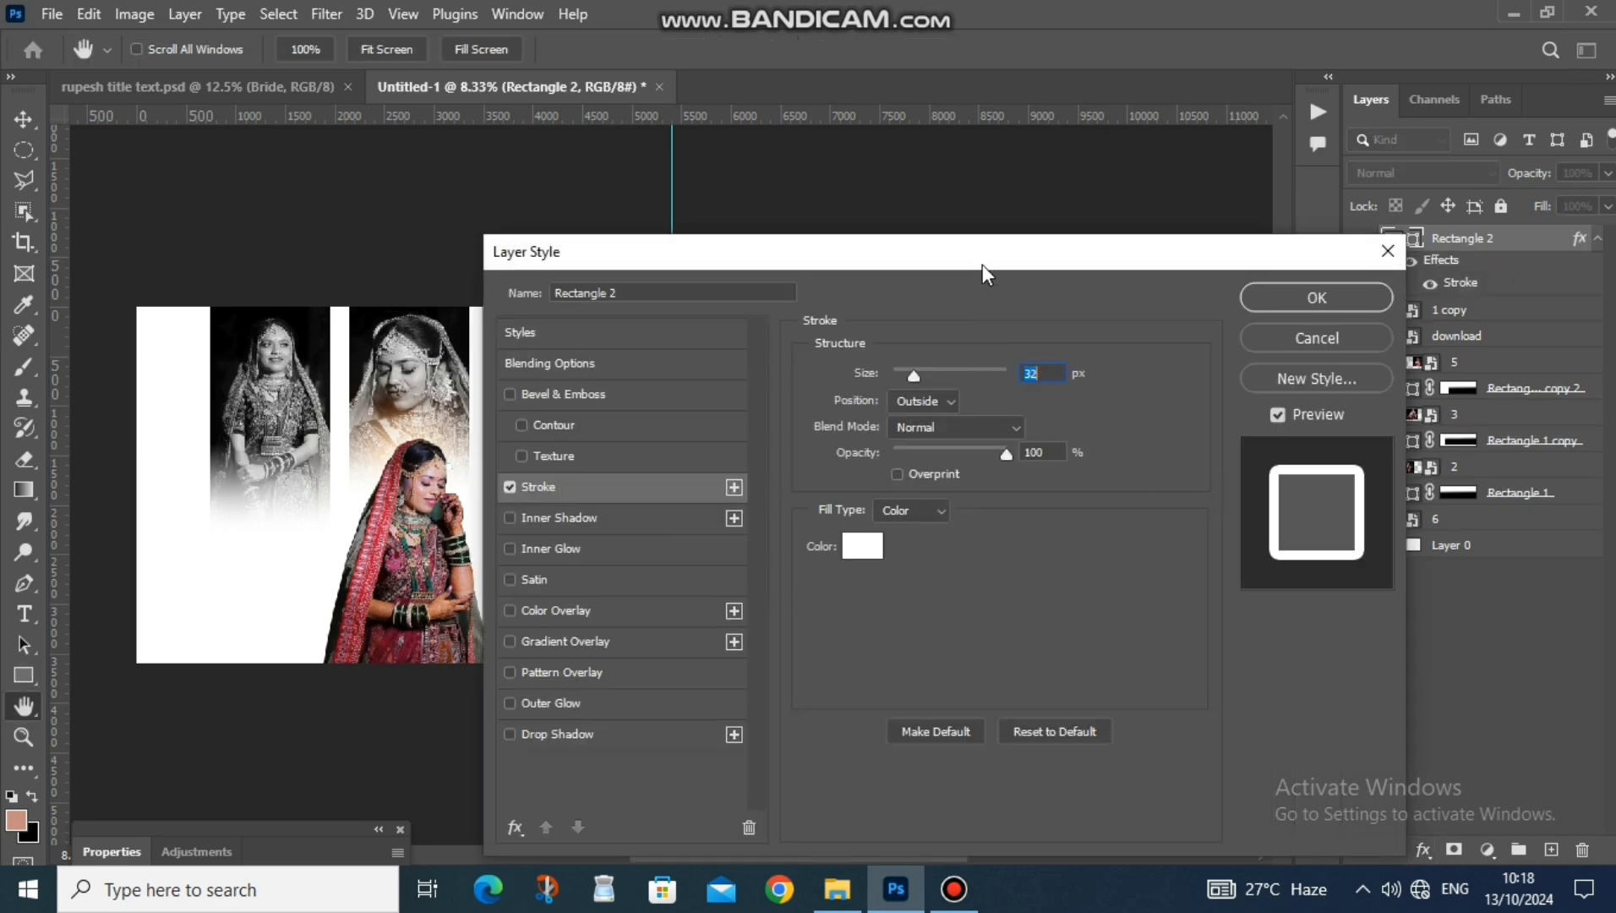
left_click_drag(983, 265, 1419, 332)
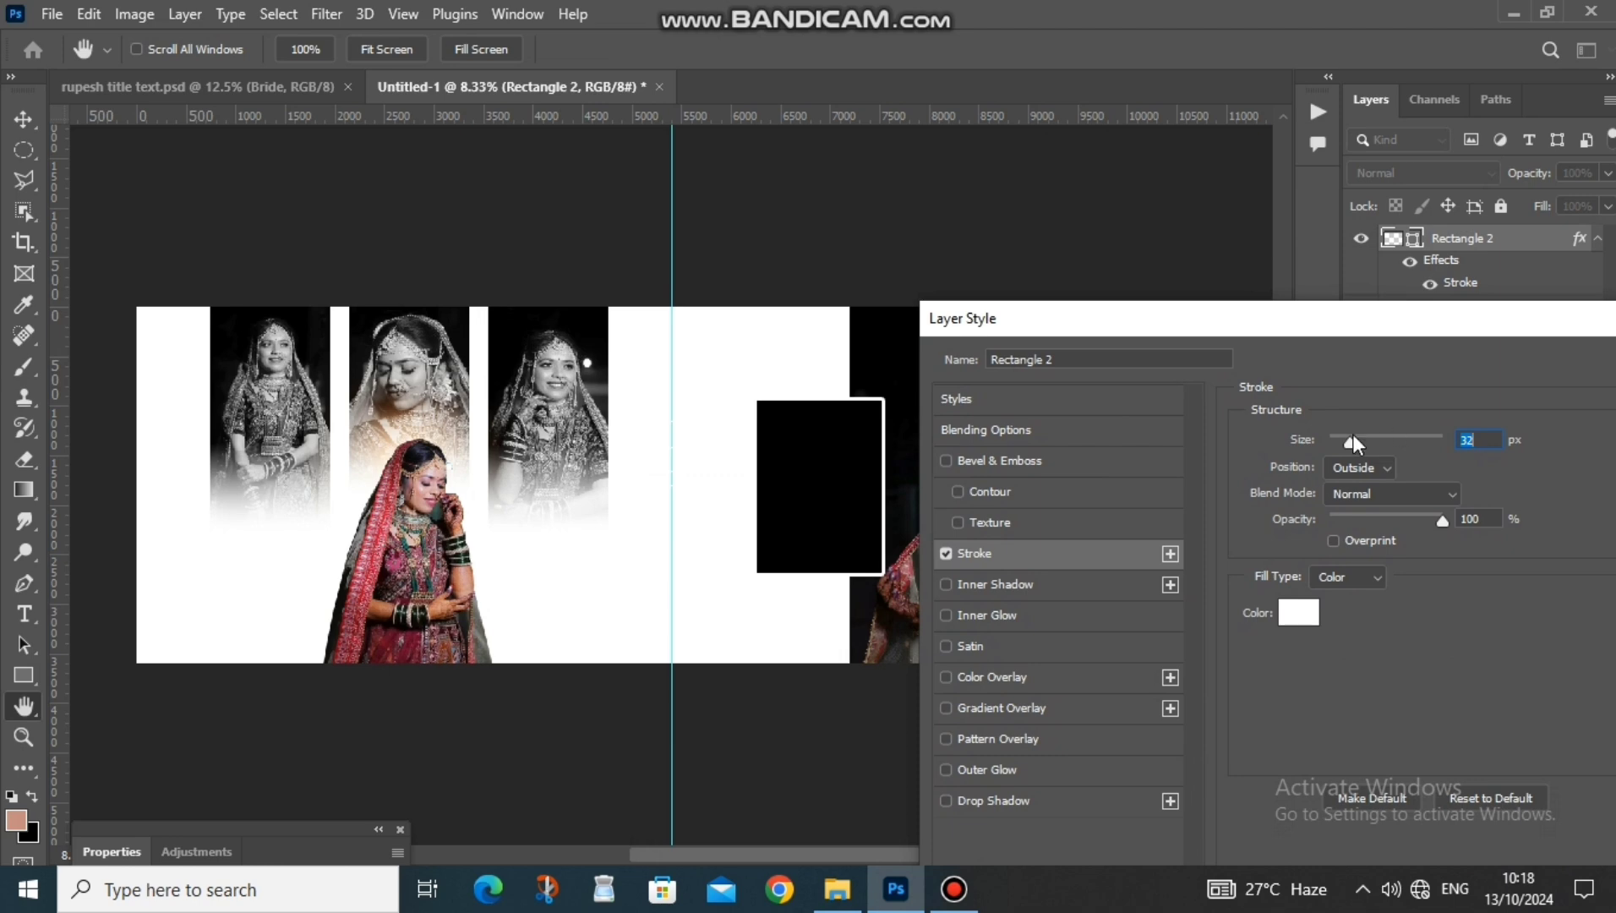
left_click_drag(1352, 436, 1351, 440)
left_click_drag(1365, 314, 1182, 365)
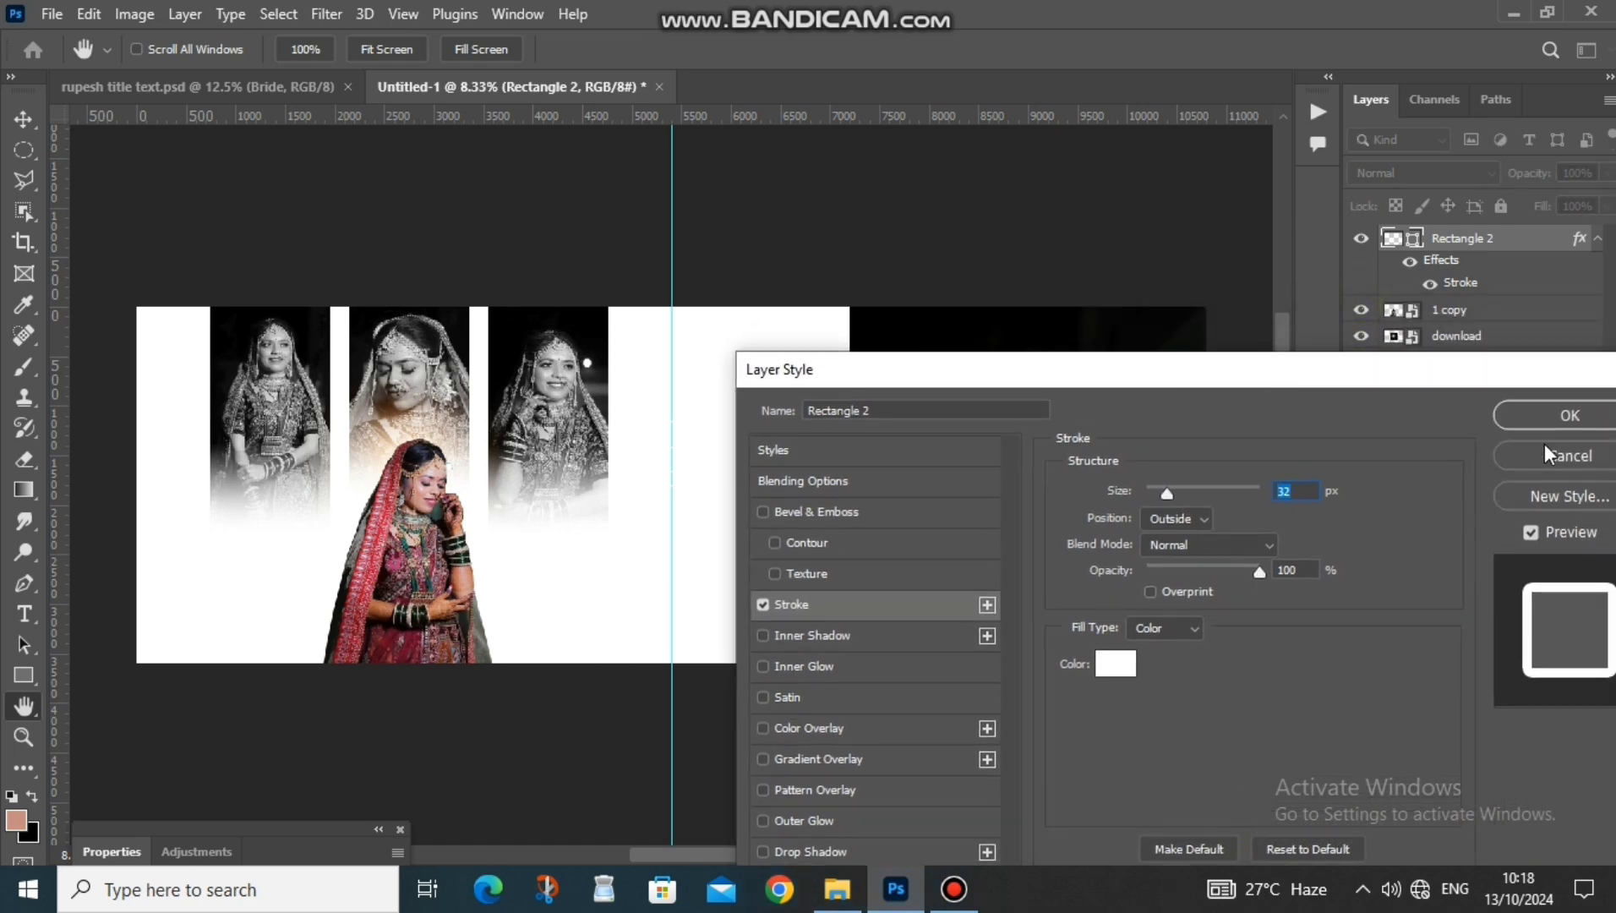
left_click(1539, 423)
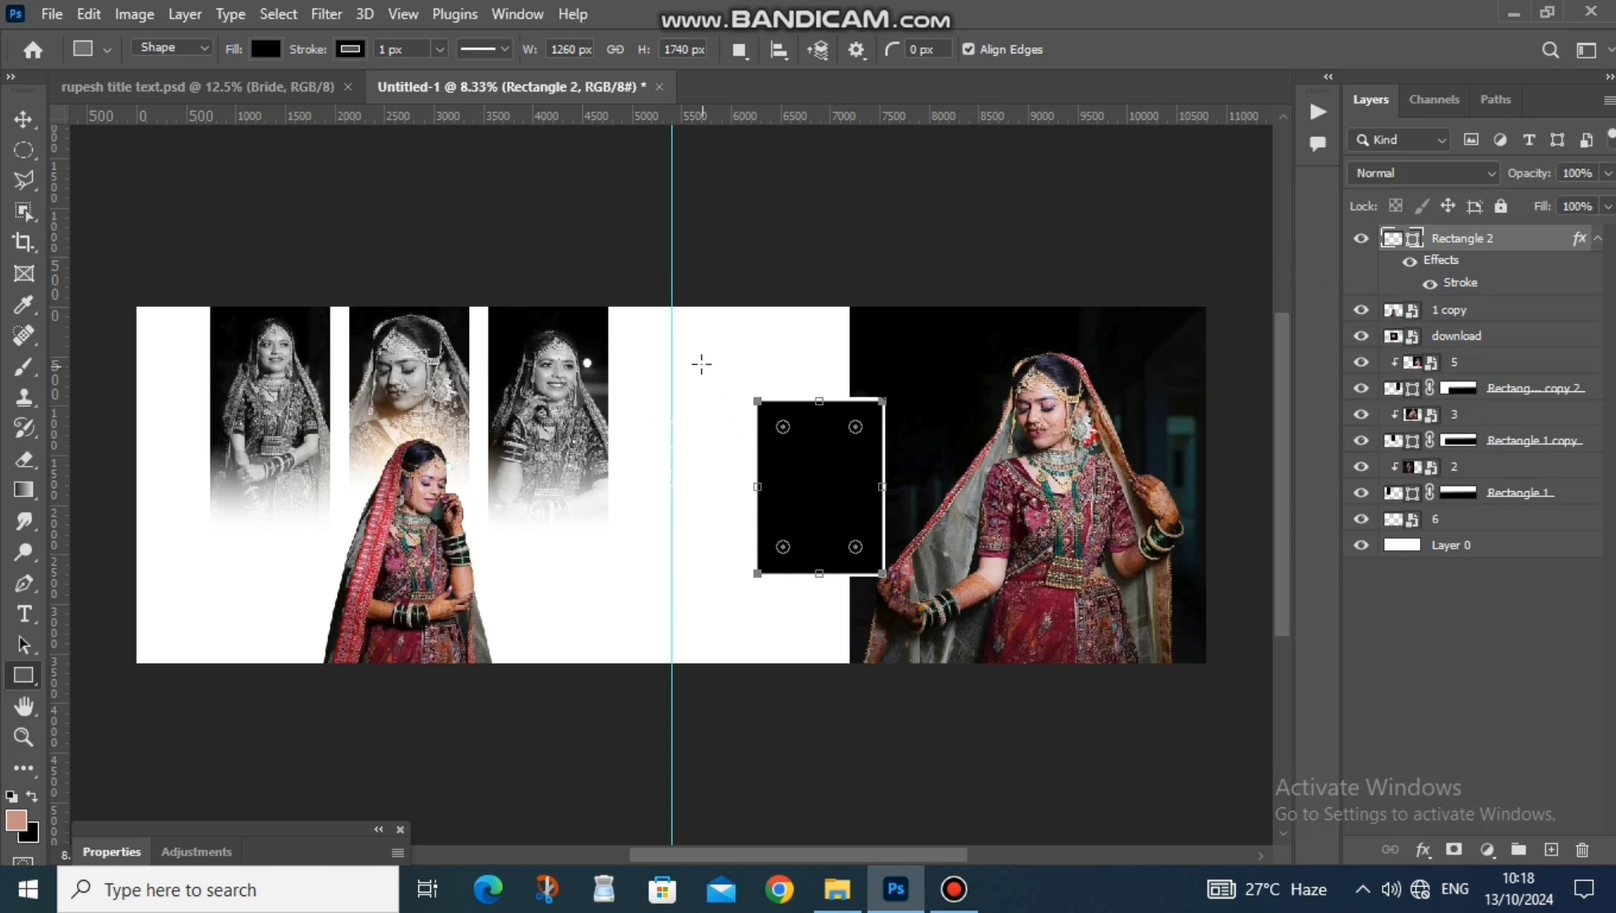
- Draw a second black rectangle about 1044 by 2244 px overlapping the stroked rectangle's left side, and move its layer directly below it
left_click_drag(717, 377, 818, 599)
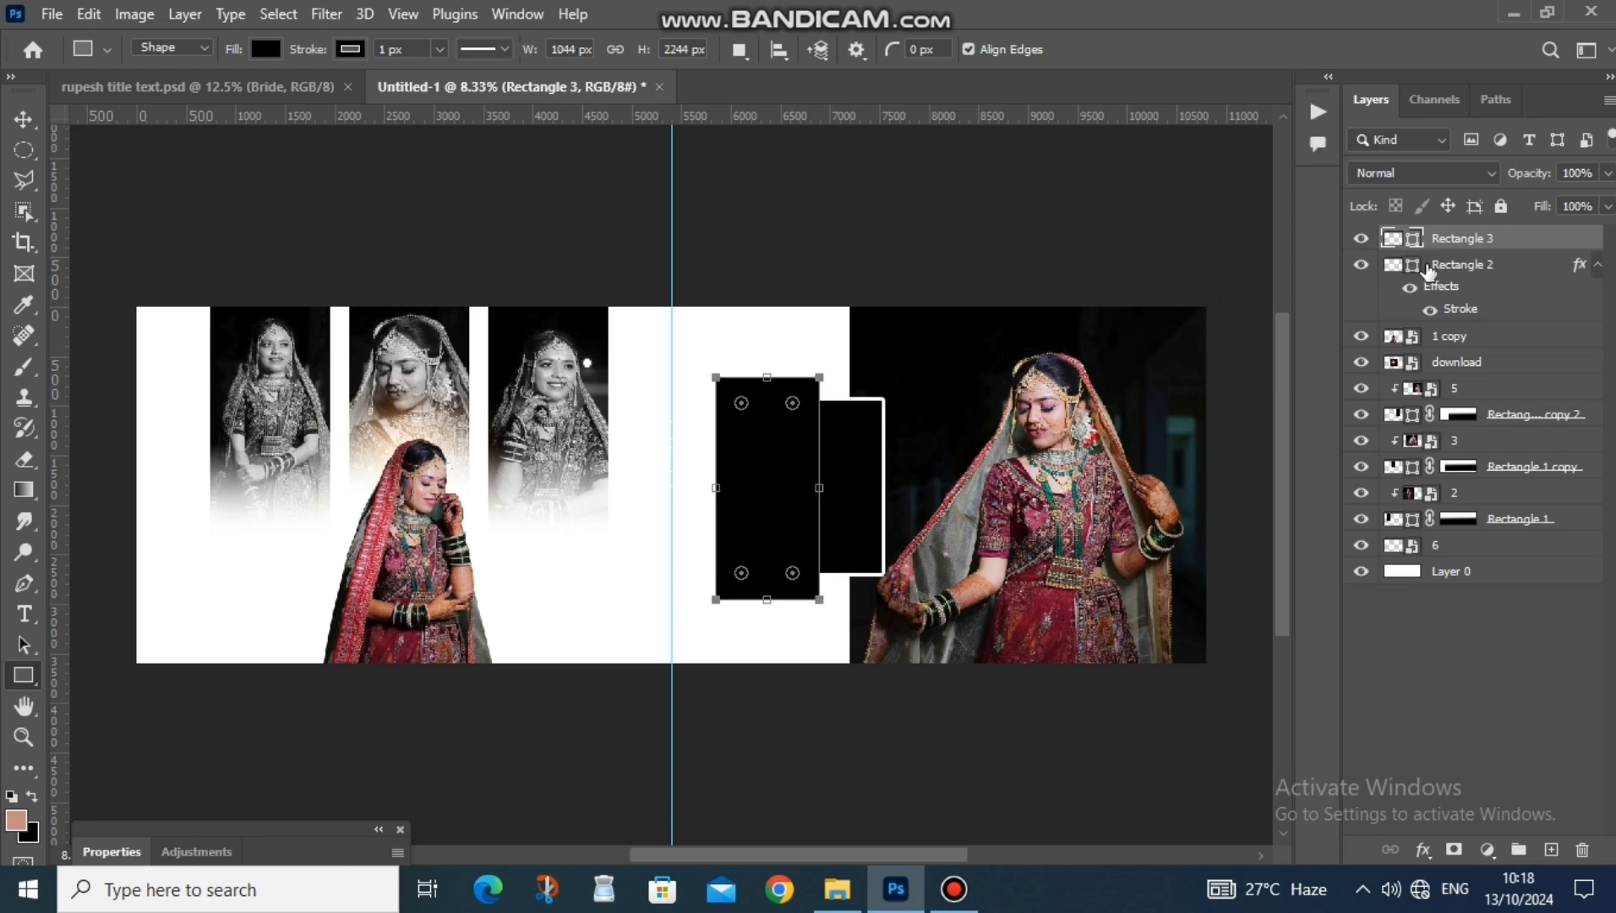
mouse_move(1435, 243)
left_mouse_down()
mouse_move(1442, 292)
mouse_move(1441, 267)
mouse_move(1459, 297)
left_mouse_up()
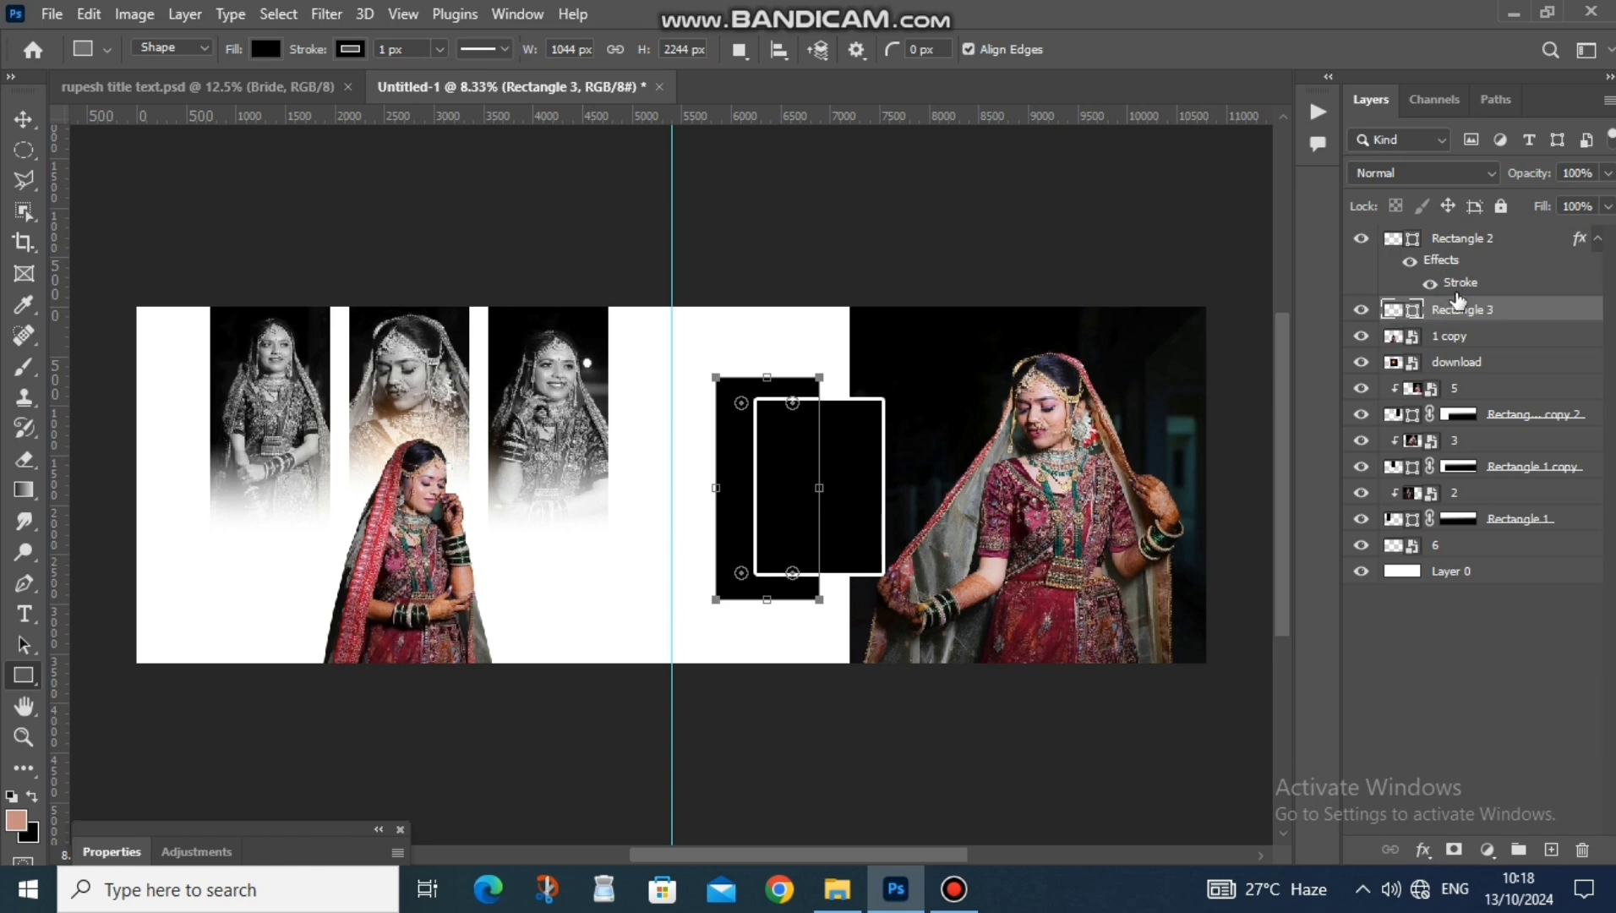
- Scale the rear black rectangle to 95.69% and center it vertically behind the stroked rectangle, projecting on its left side
left_click(23, 119)
left_click(732, 456)
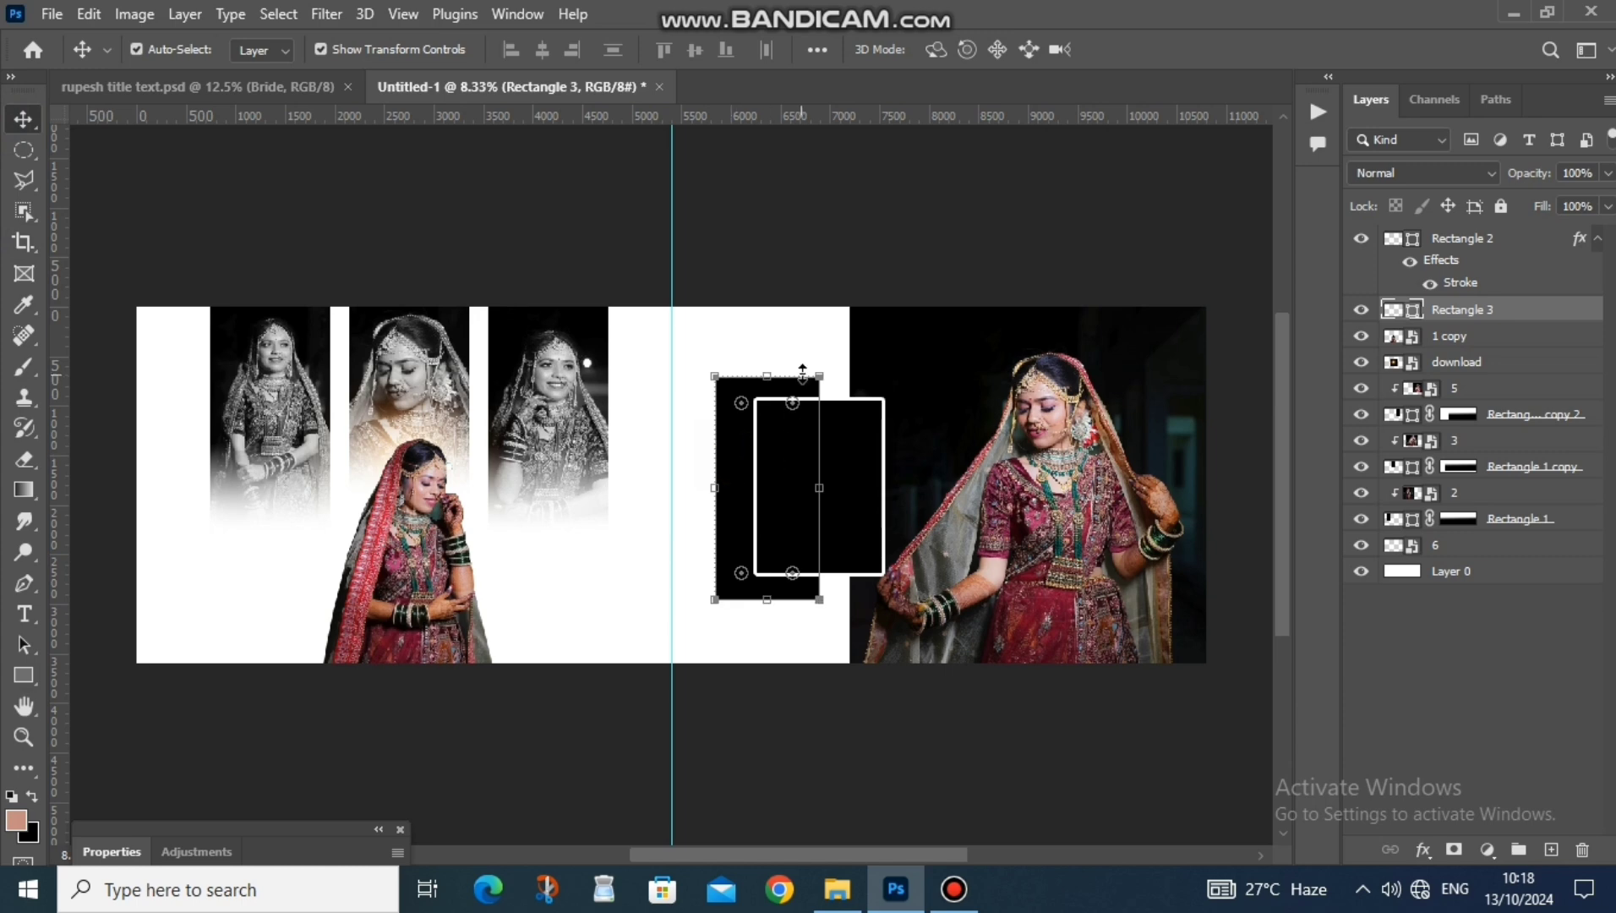
left_click_drag(825, 375, 816, 387)
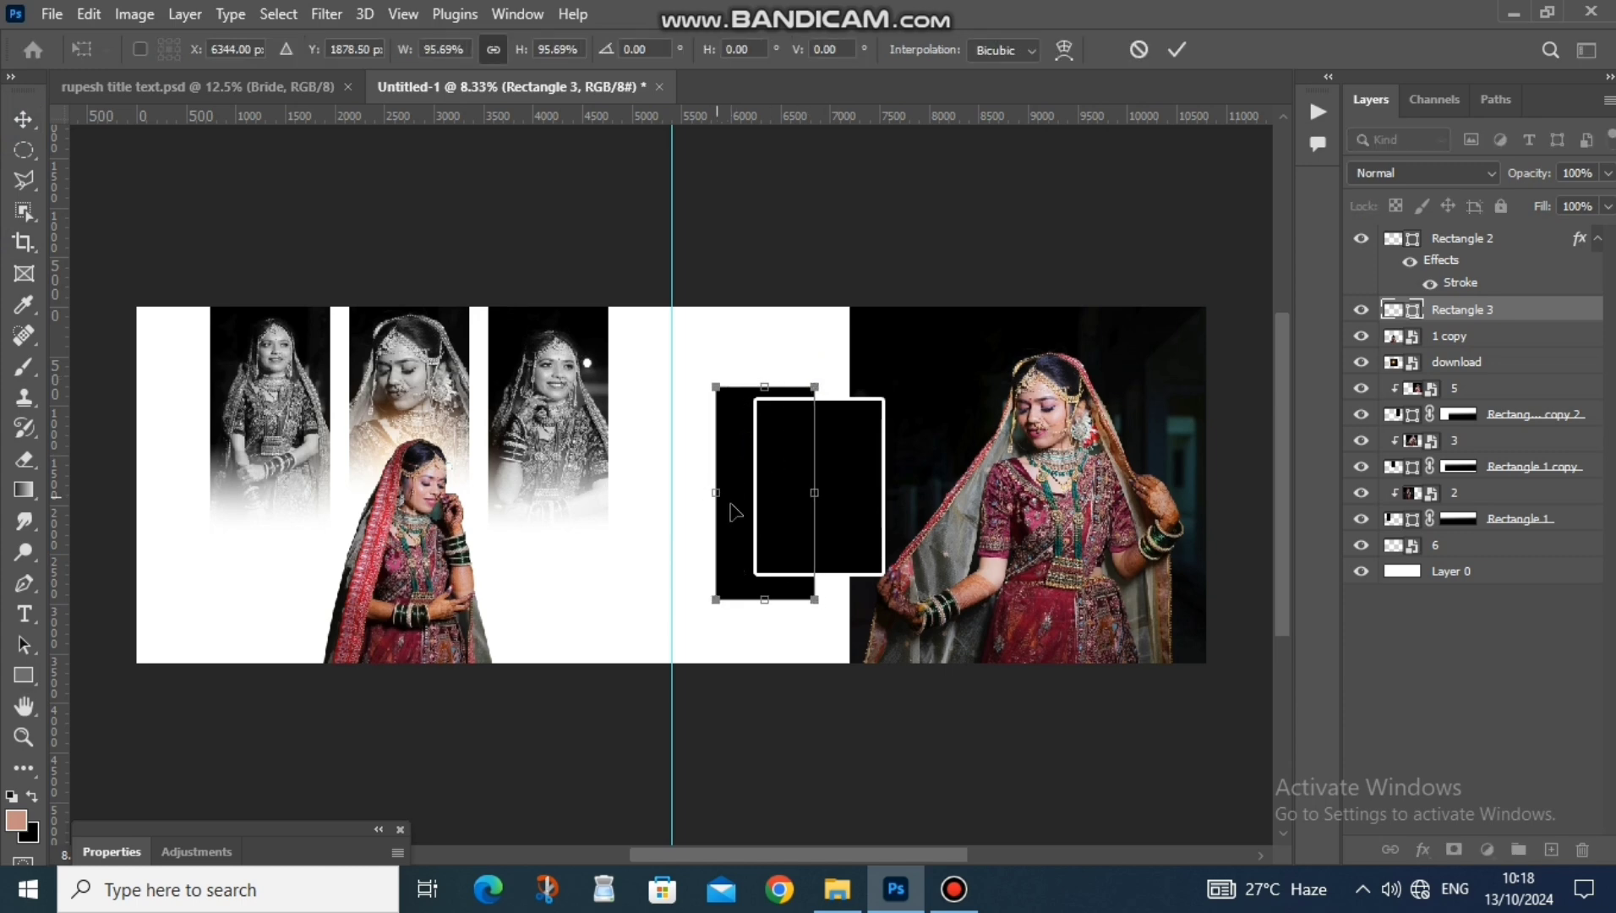
left_click_drag(734, 503, 754, 494)
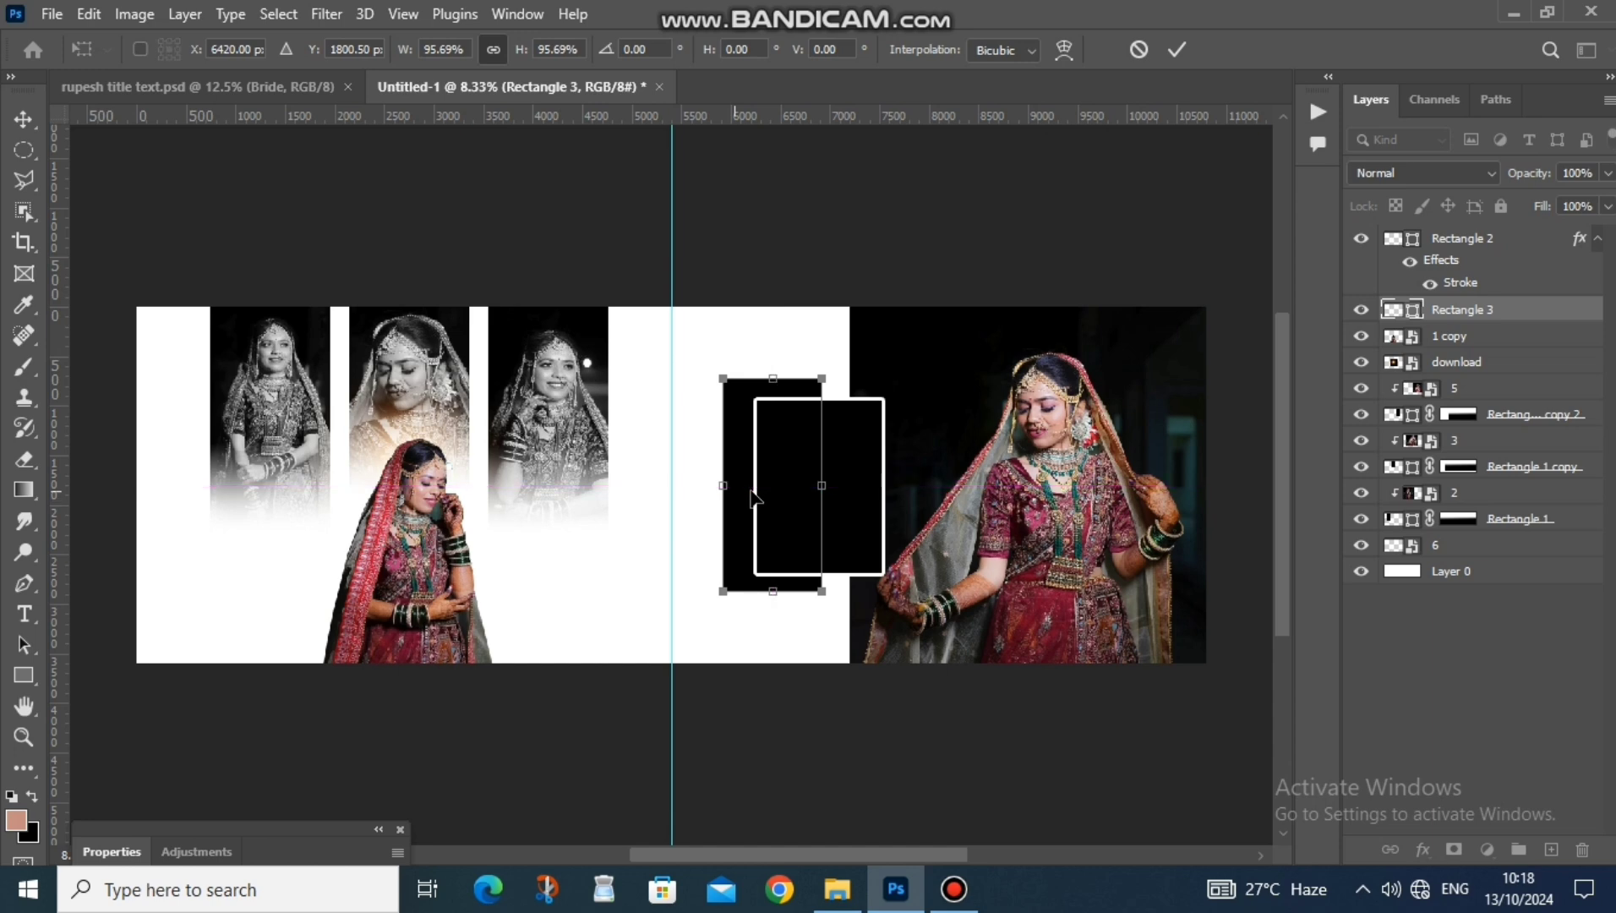
key("Down")
key("Down")
key("Right")
key("Right")
key("Right")
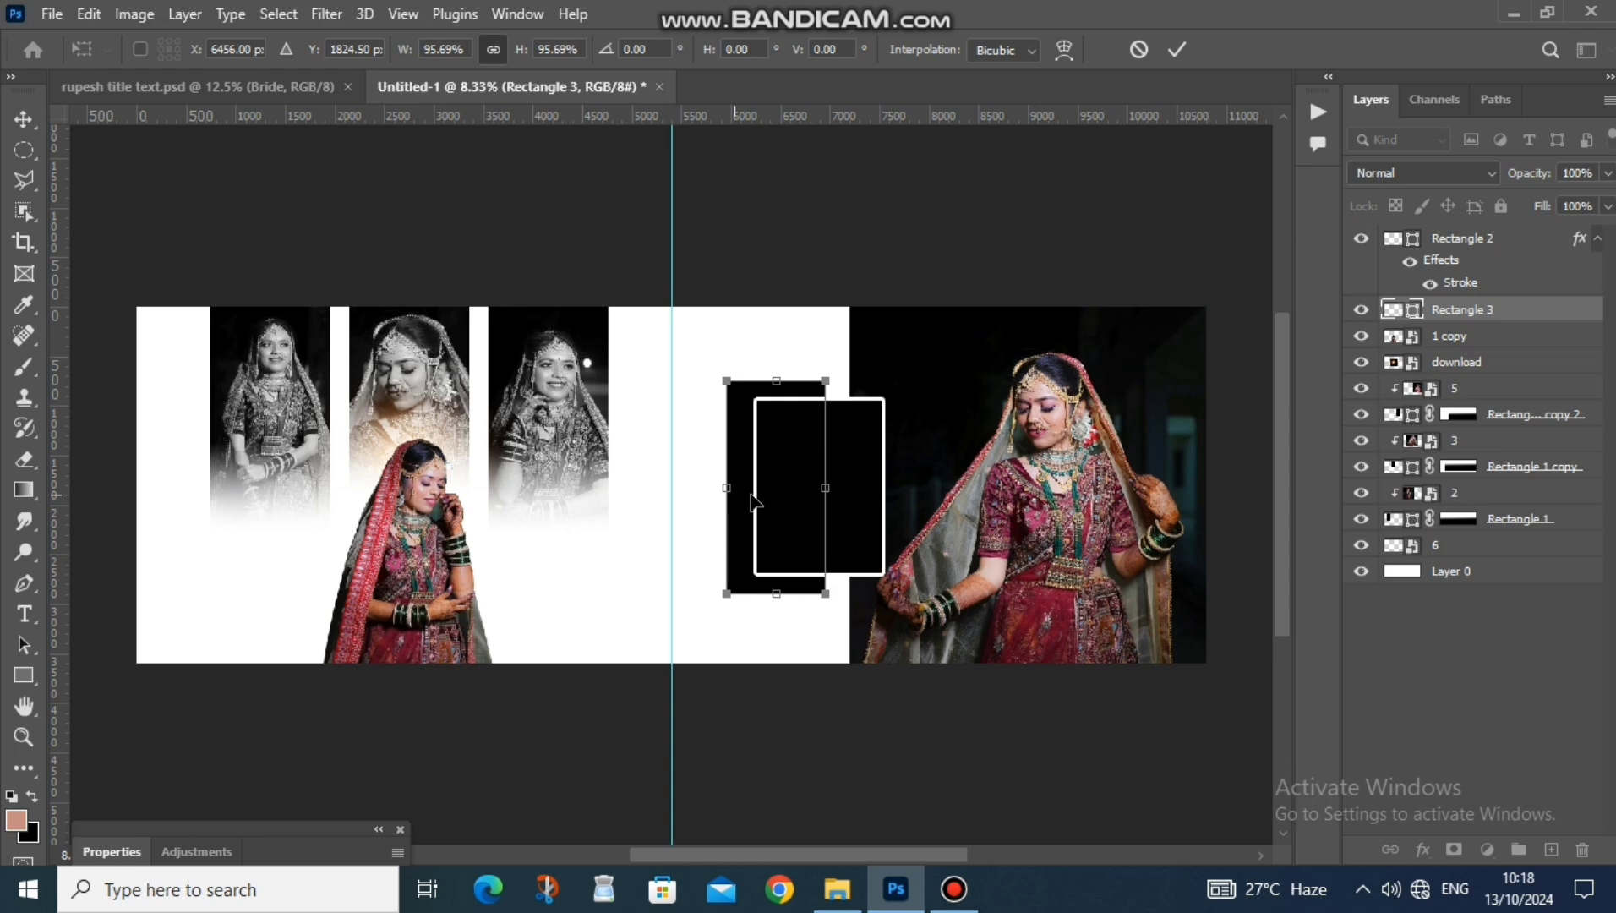
key("Right")
key("Down")
key("Up")
key("Up")
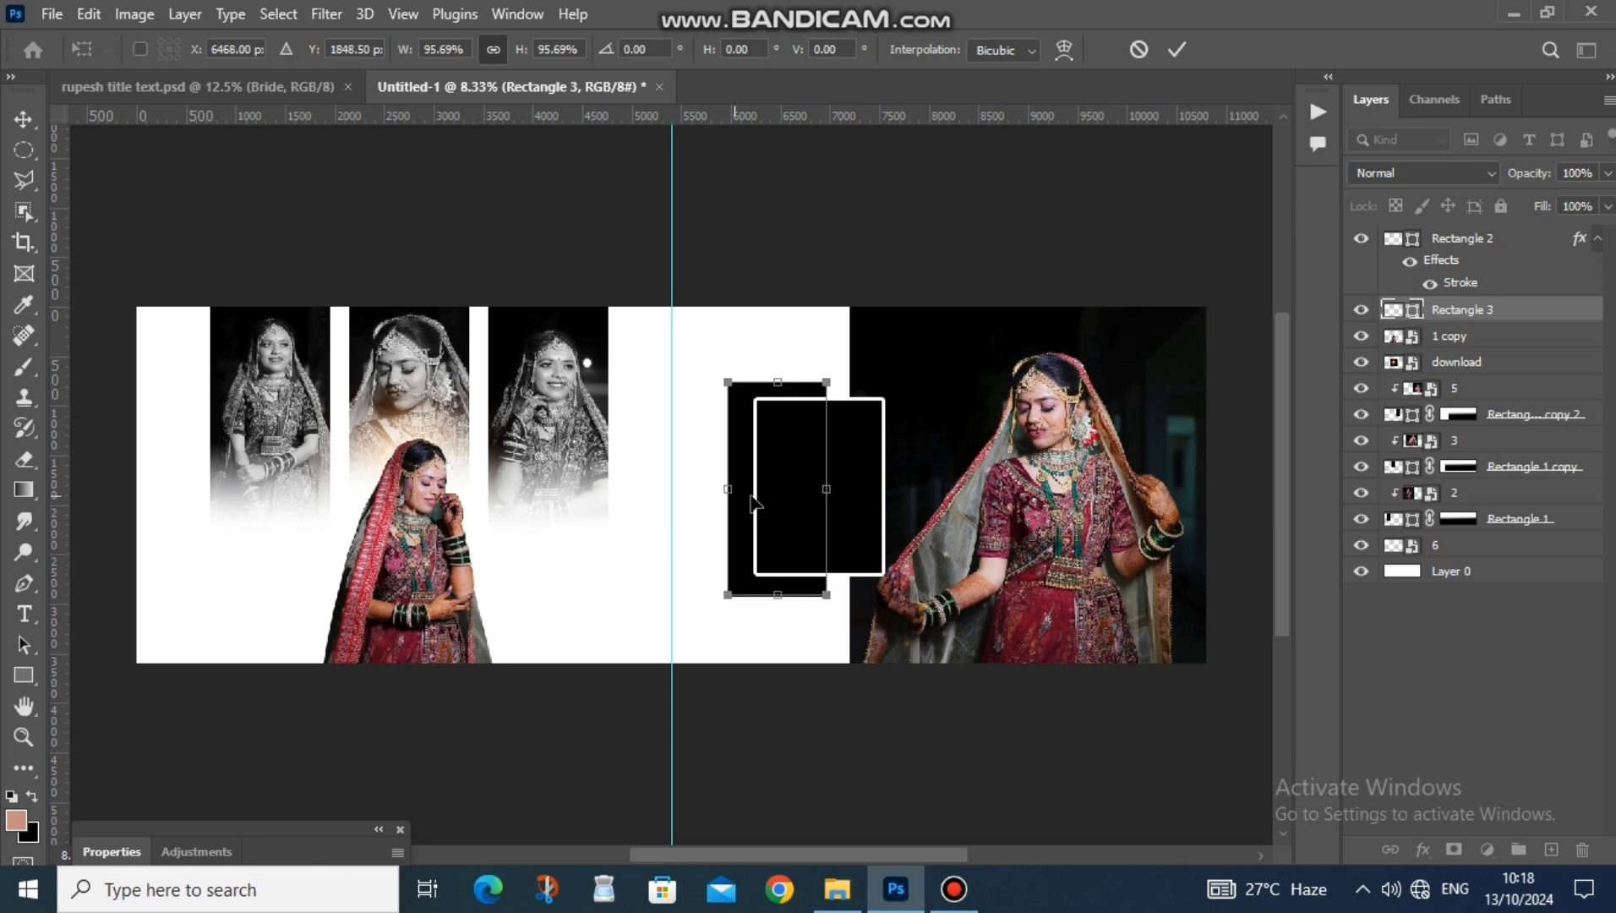
left_click(1178, 49)
- Place 5.jpg from the rk folder directly above the stroked rectangle, scaled to 64.40% with the bride over the frame
left_click(937, 449)
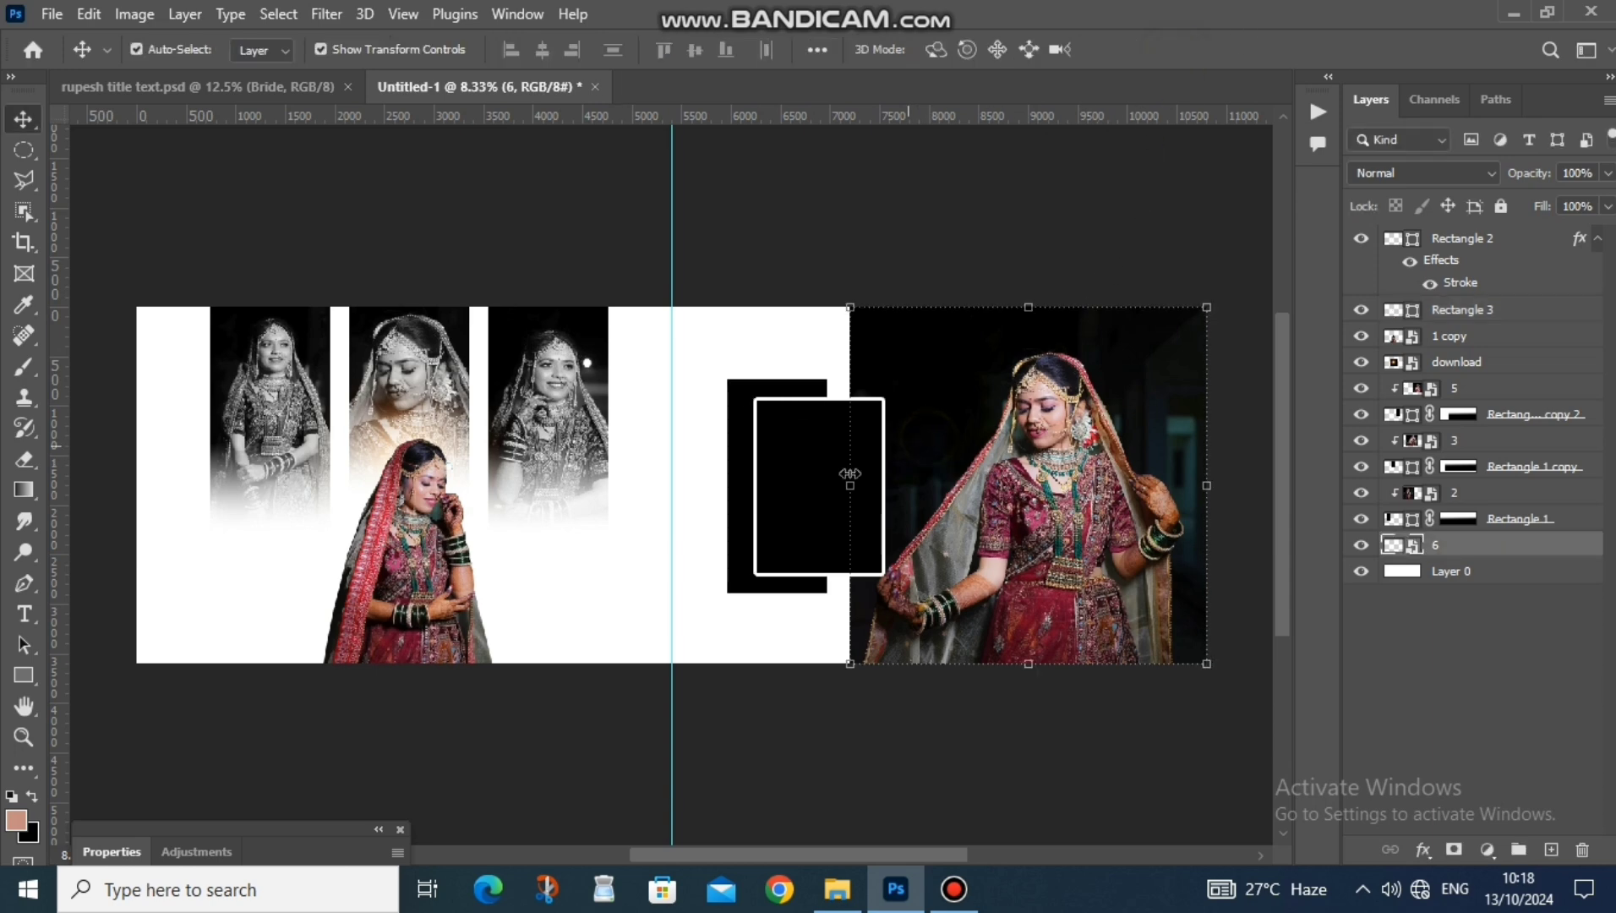
left_click(812, 495)
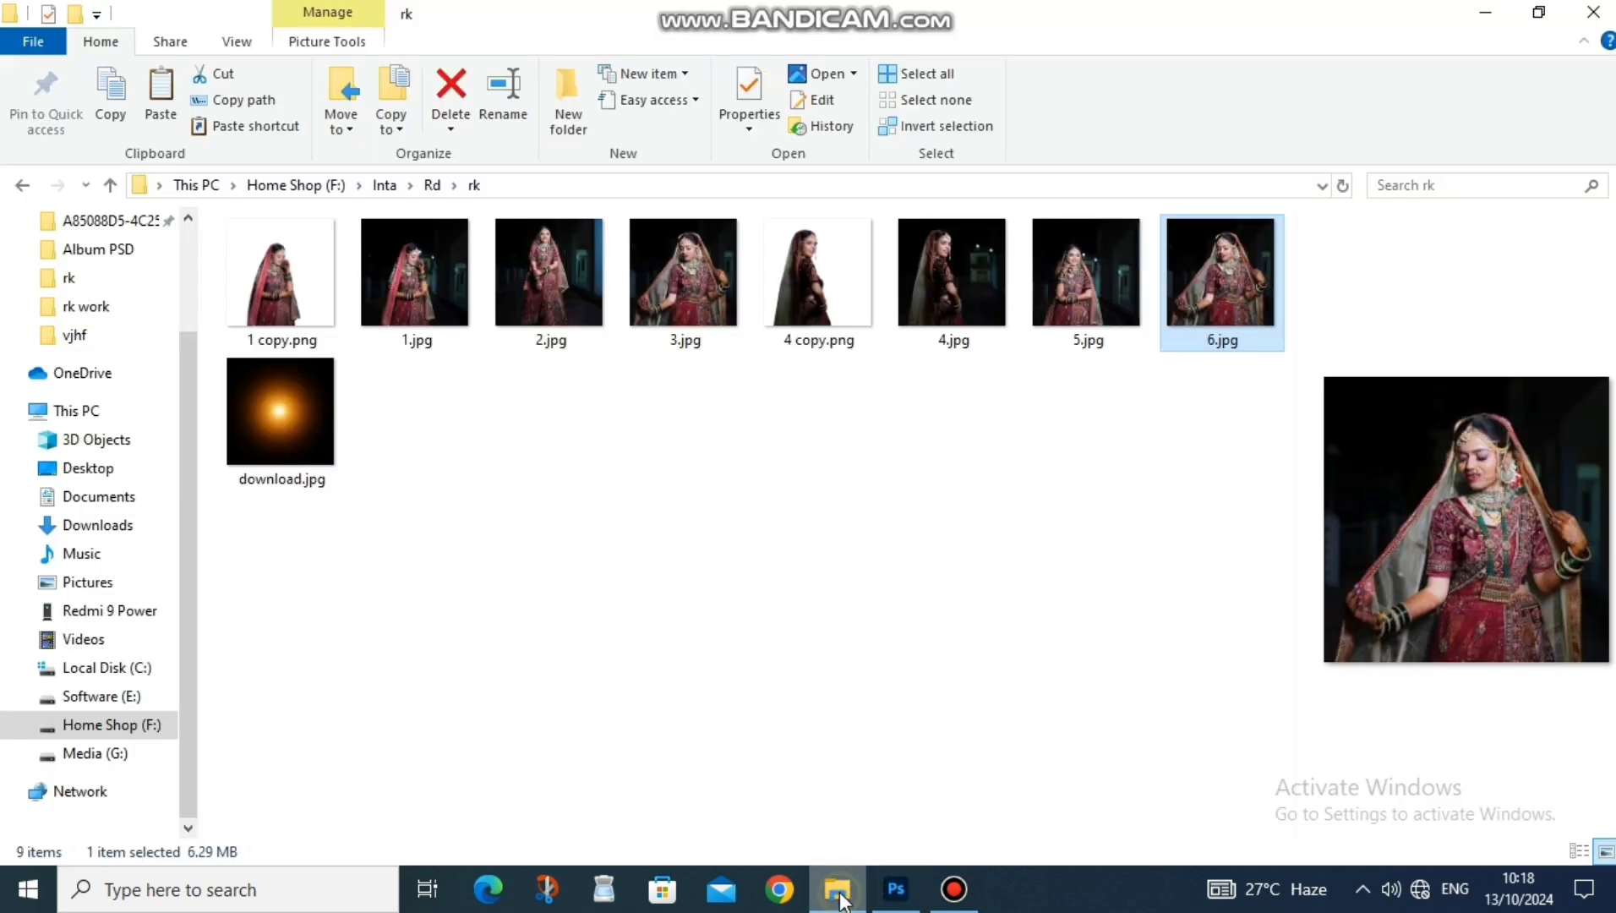
left_click(837, 890)
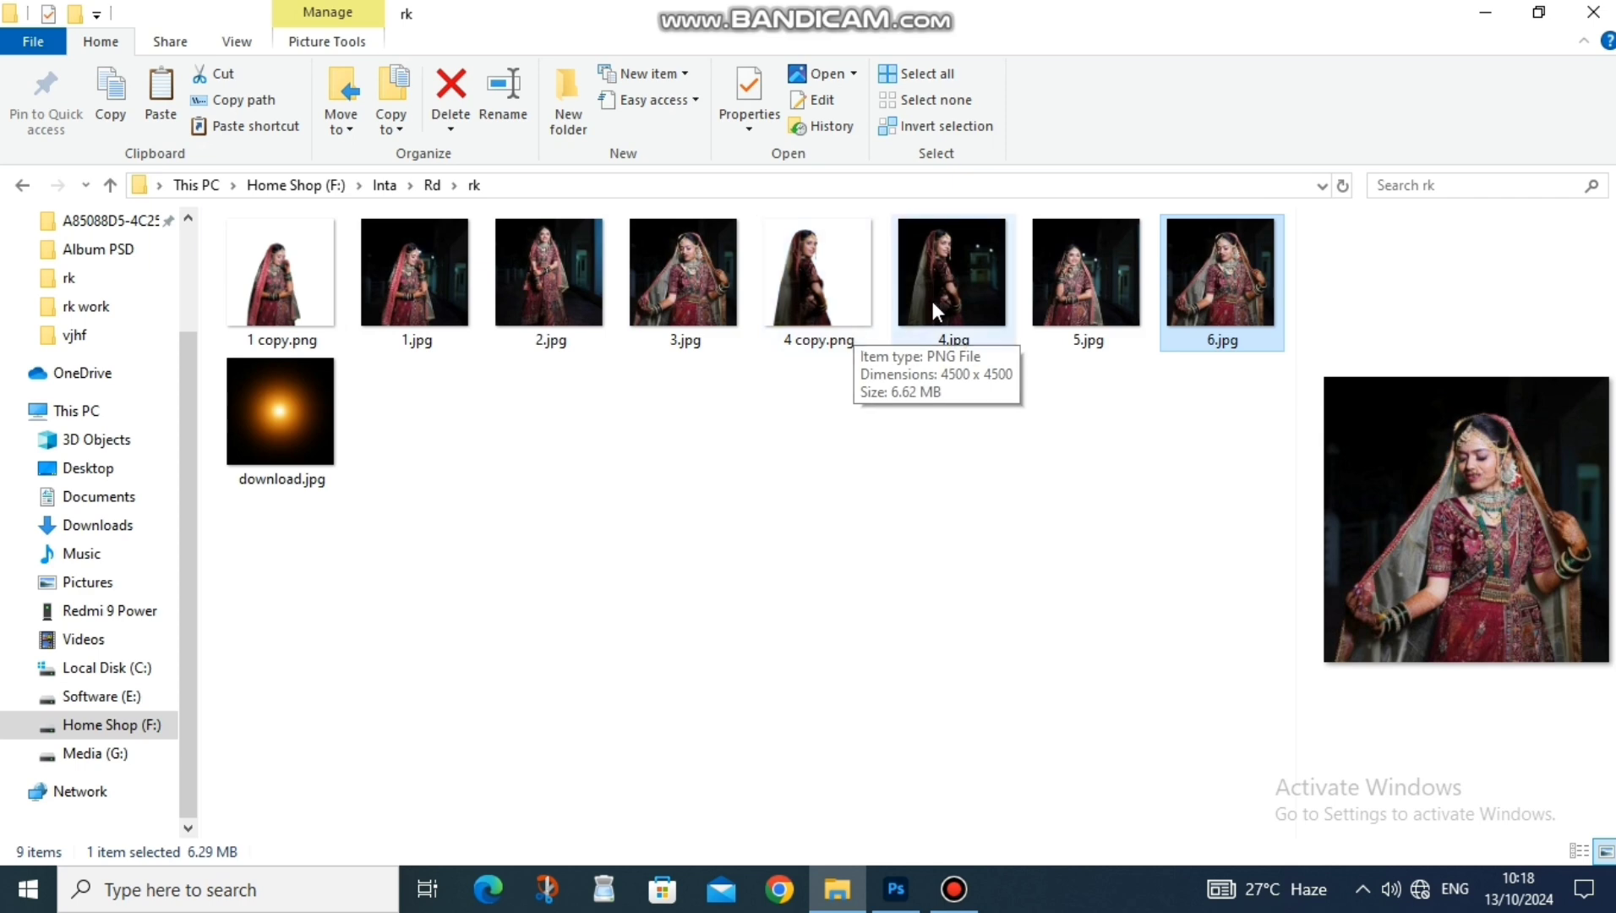
left_click(1079, 326)
left_click_drag(1077, 317, 813, 533)
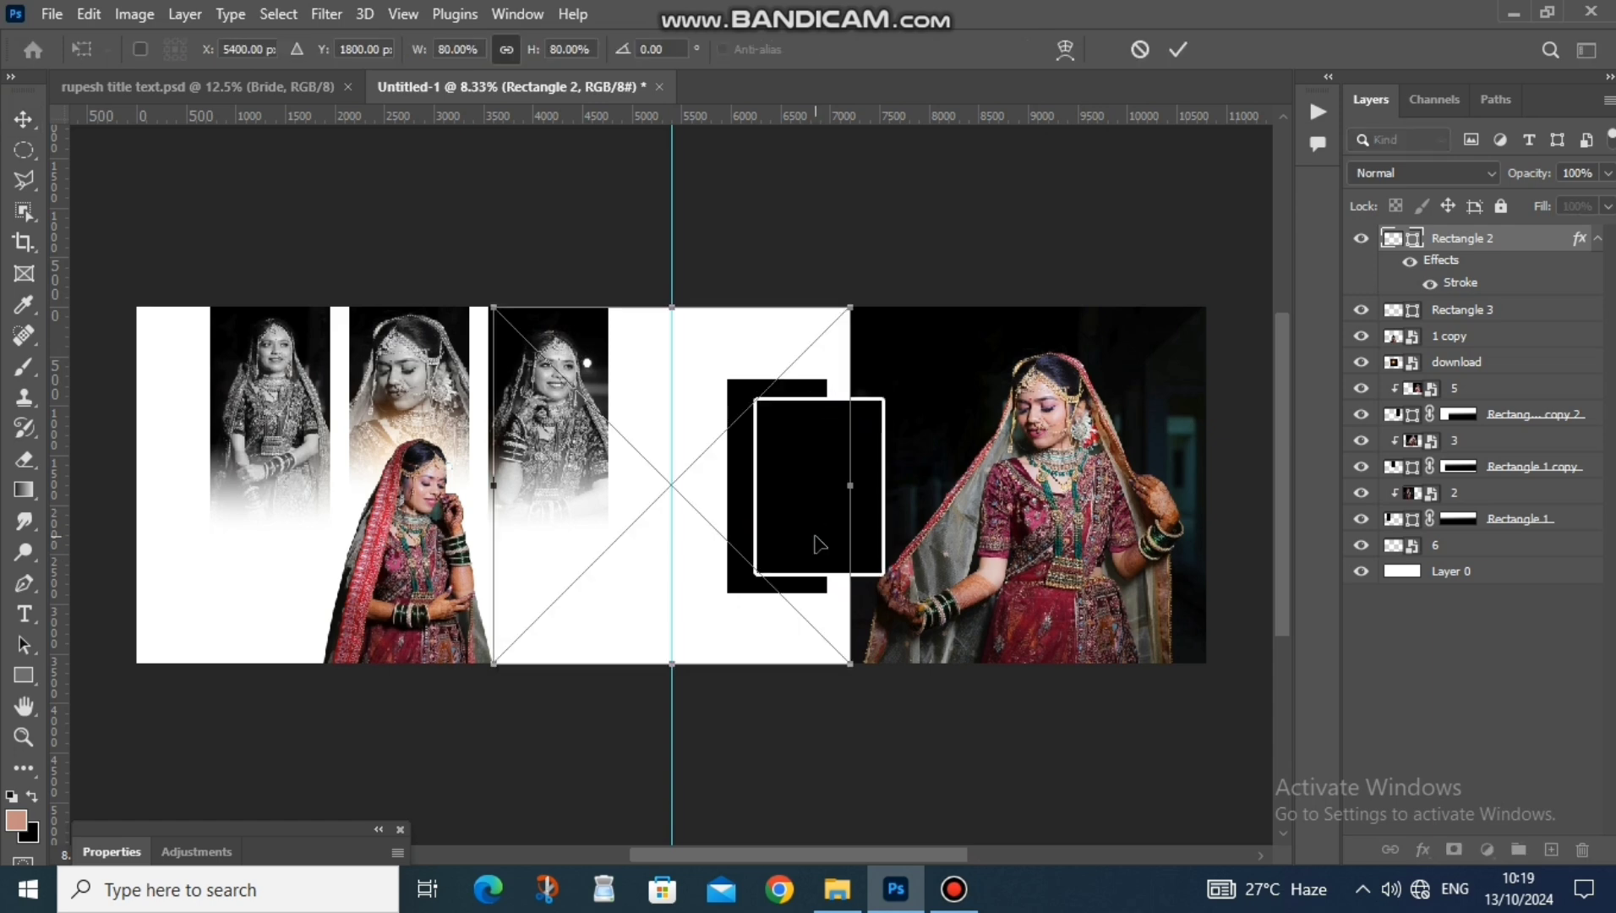
left_click_drag(752, 558, 950, 572)
left_click_drag(1048, 315, 981, 391)
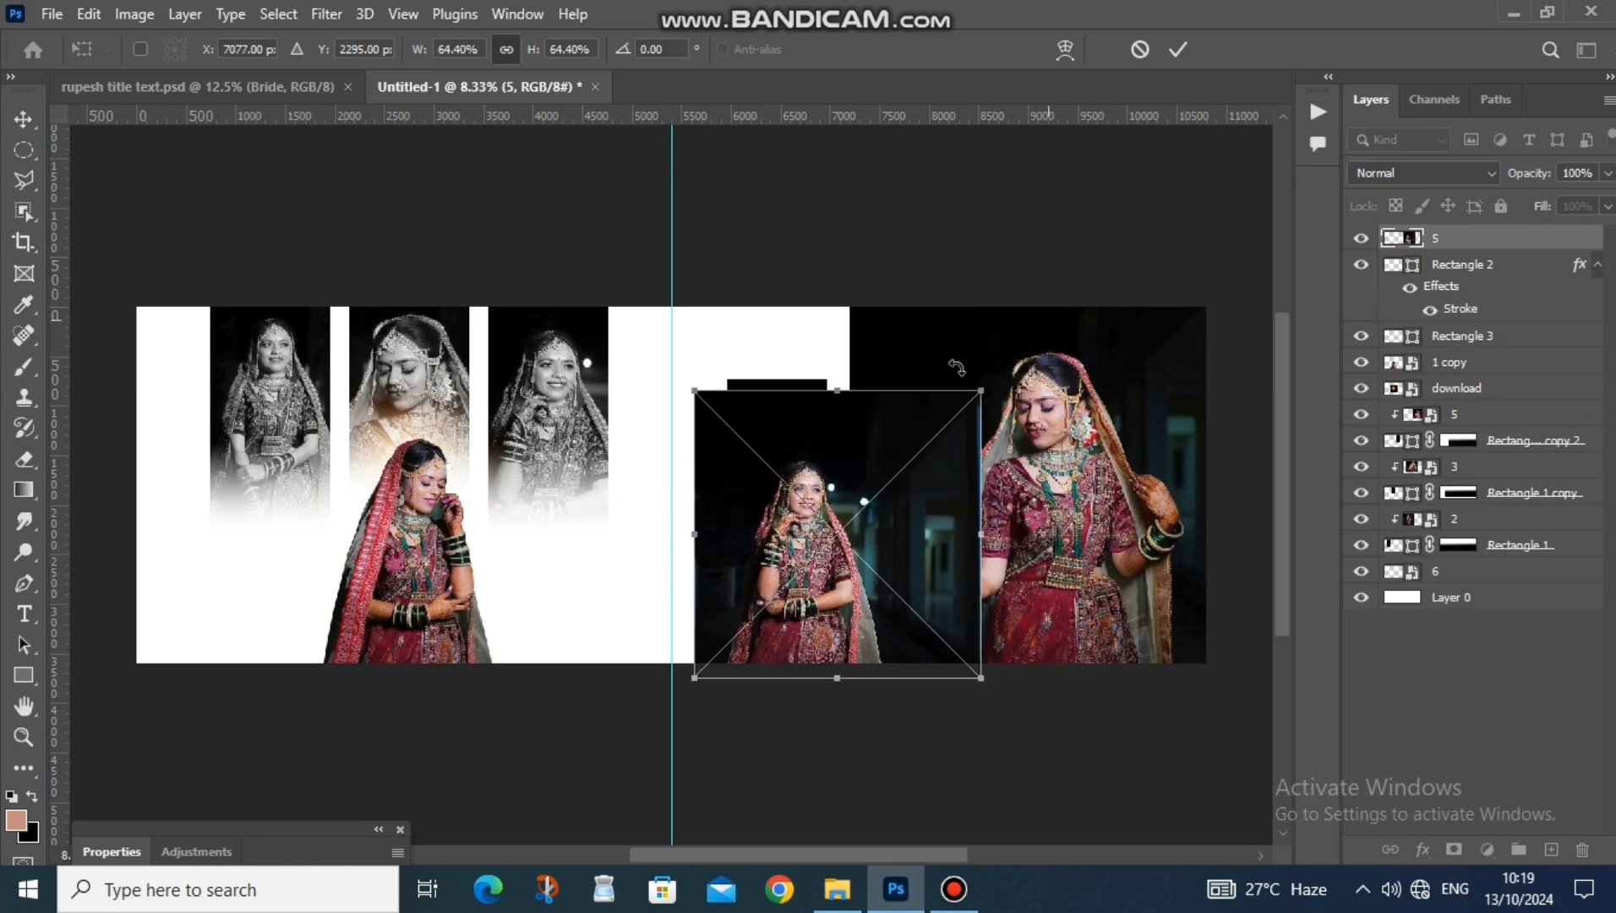
left_click_drag(924, 506, 935, 457)
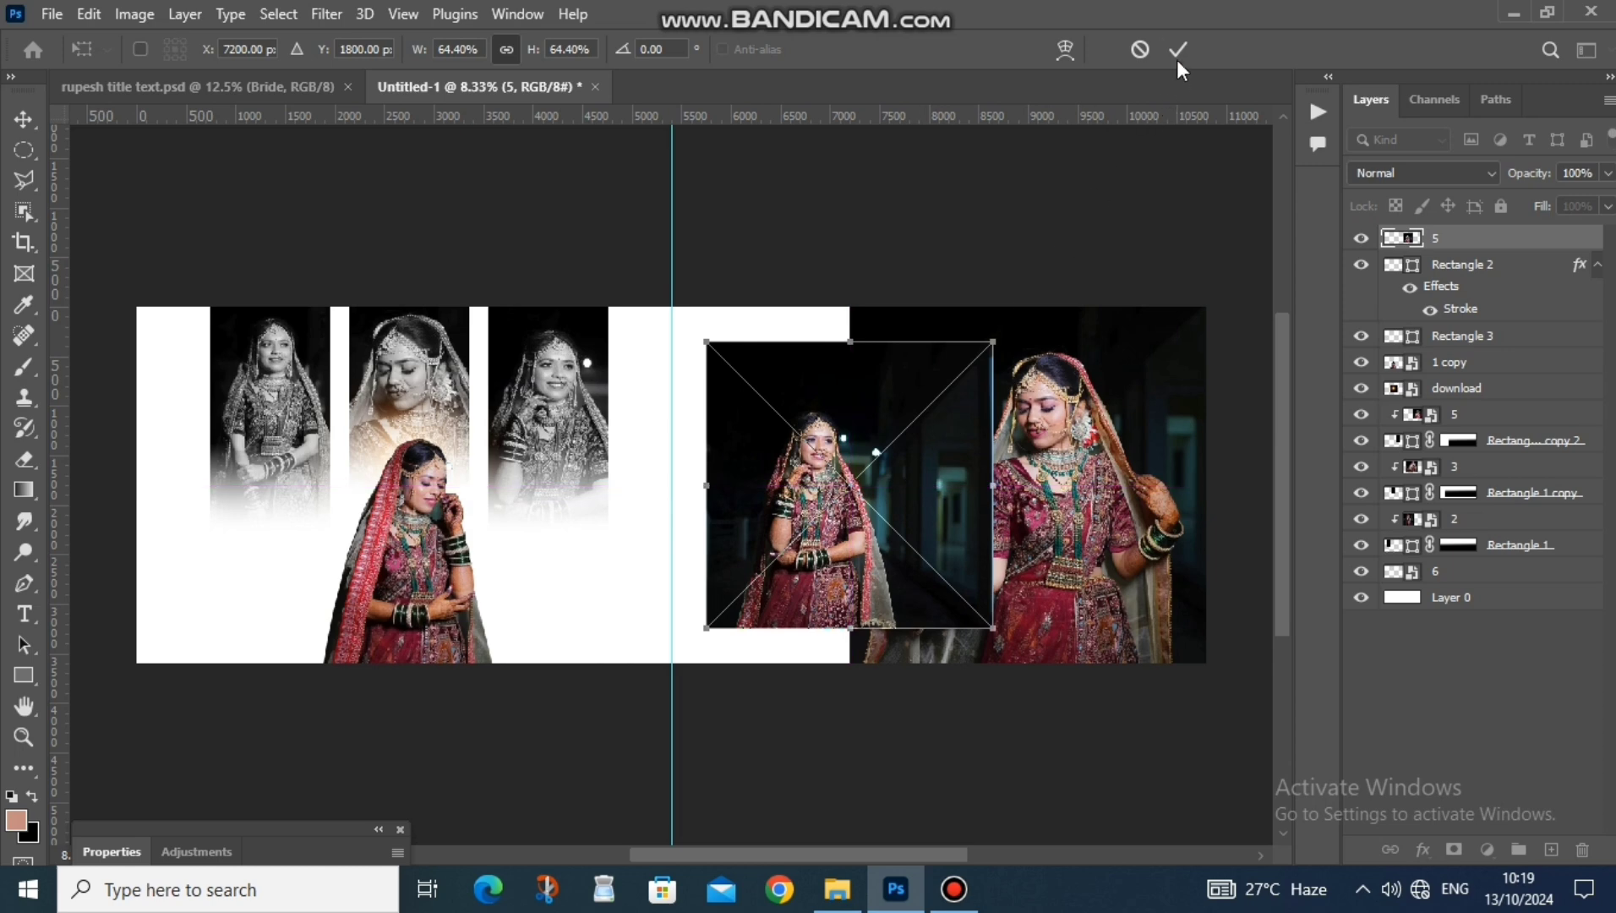
left_click(1178, 50)
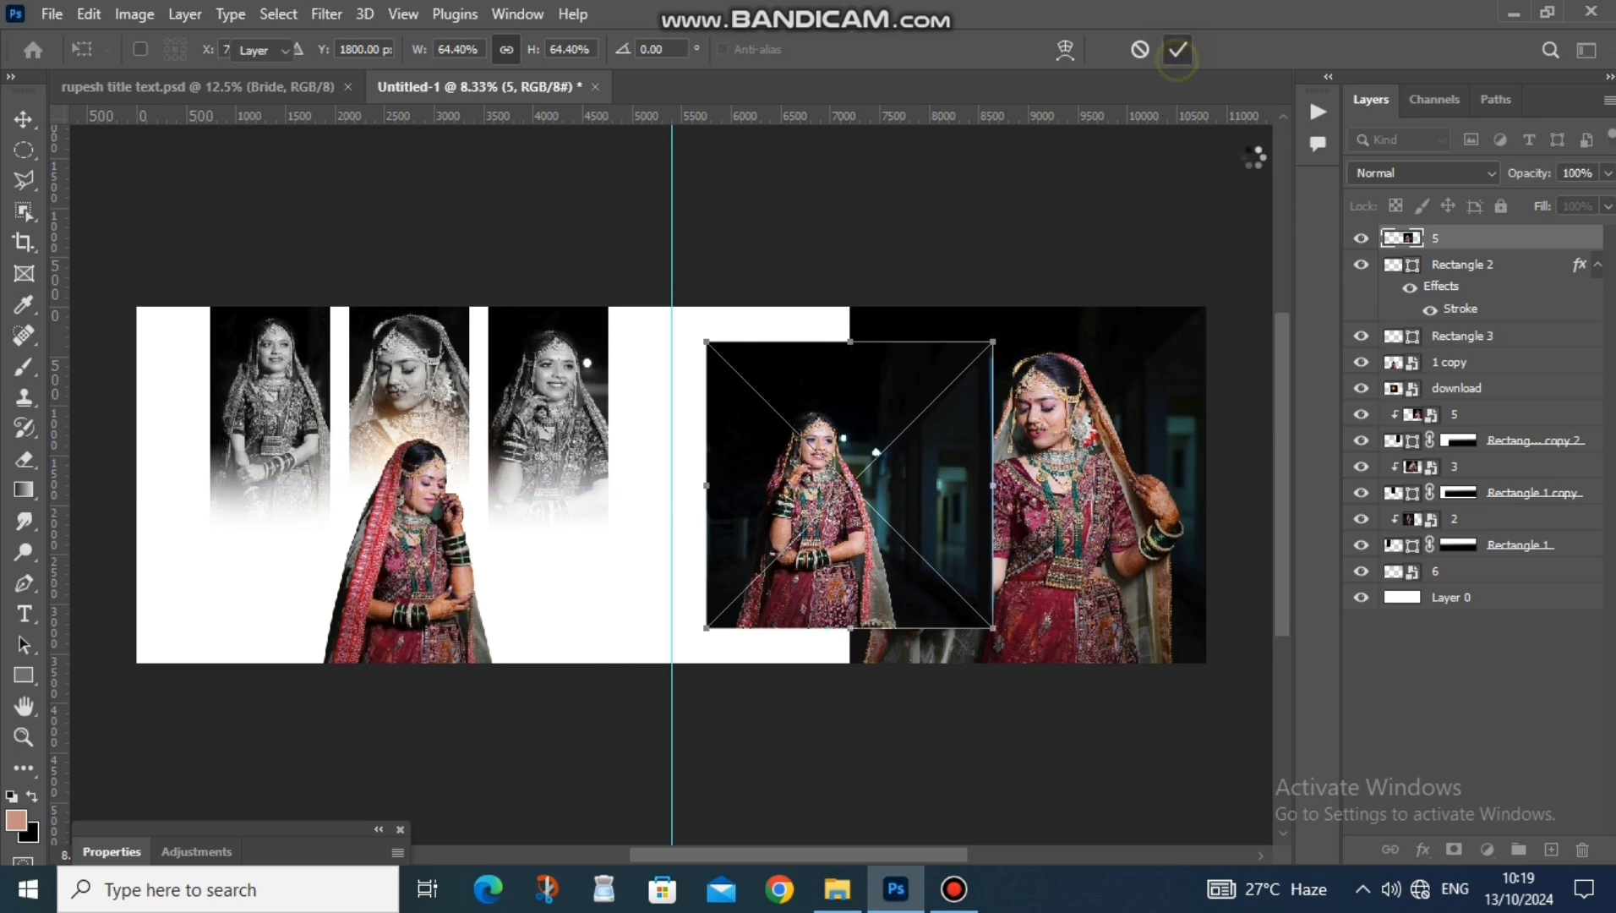
- Clip the placed photo 5 to the stroked rectangle and shift it slightly to center the bride in the frame
right_click(1442, 245)
left_click(1215, 590)
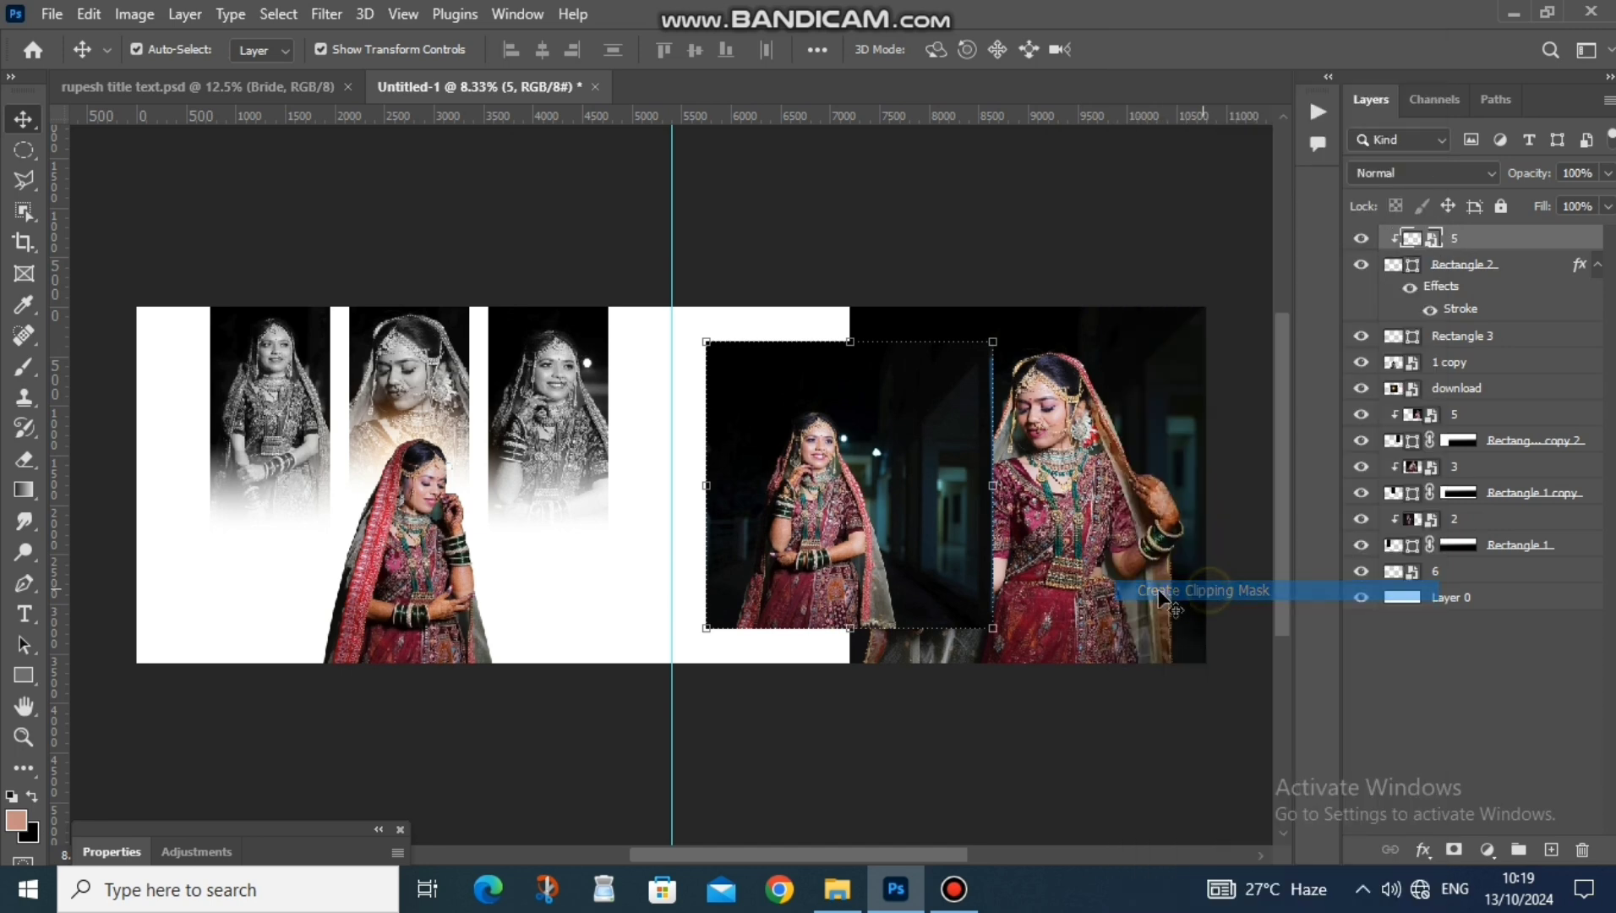
left_click(759, 704)
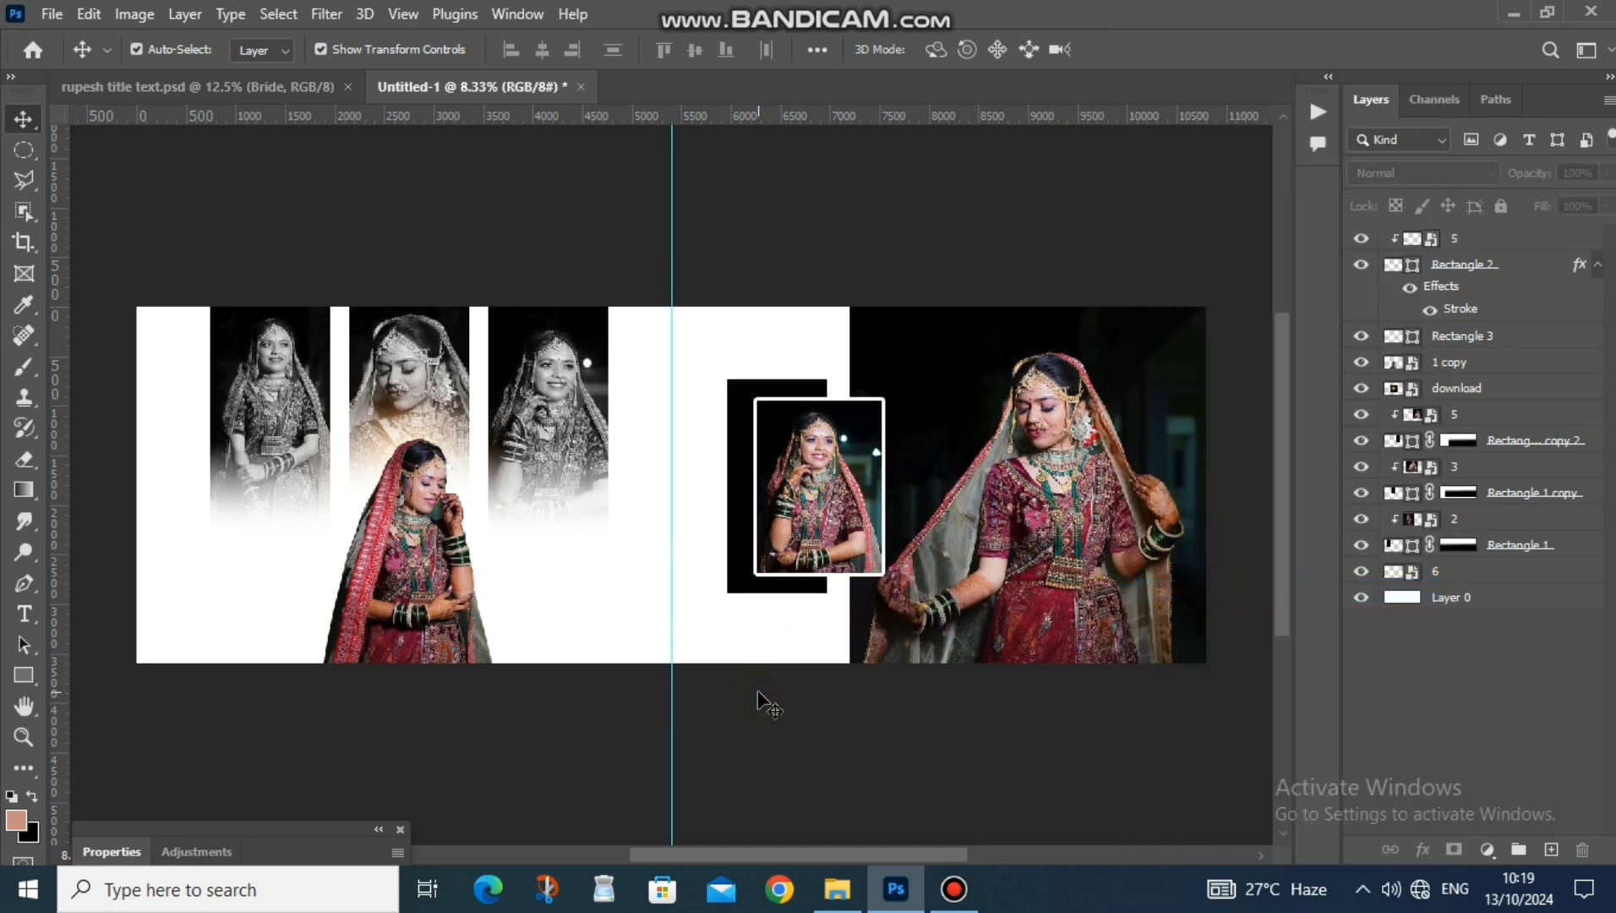
left_click(789, 513)
left_click_drag(789, 516, 795, 524)
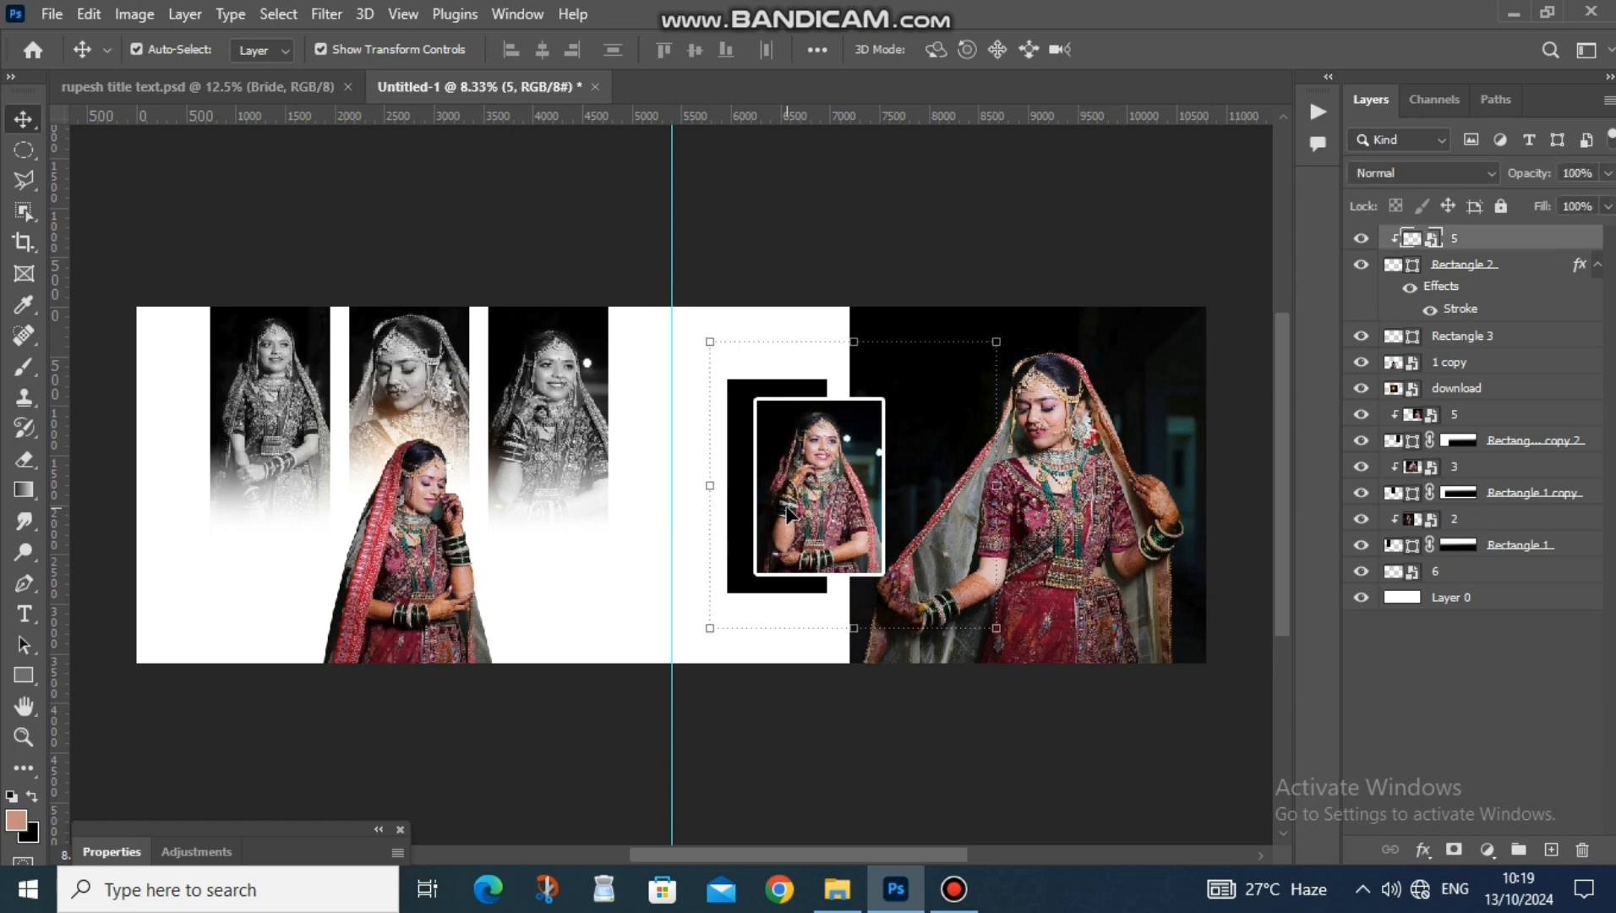
left_click(729, 723)
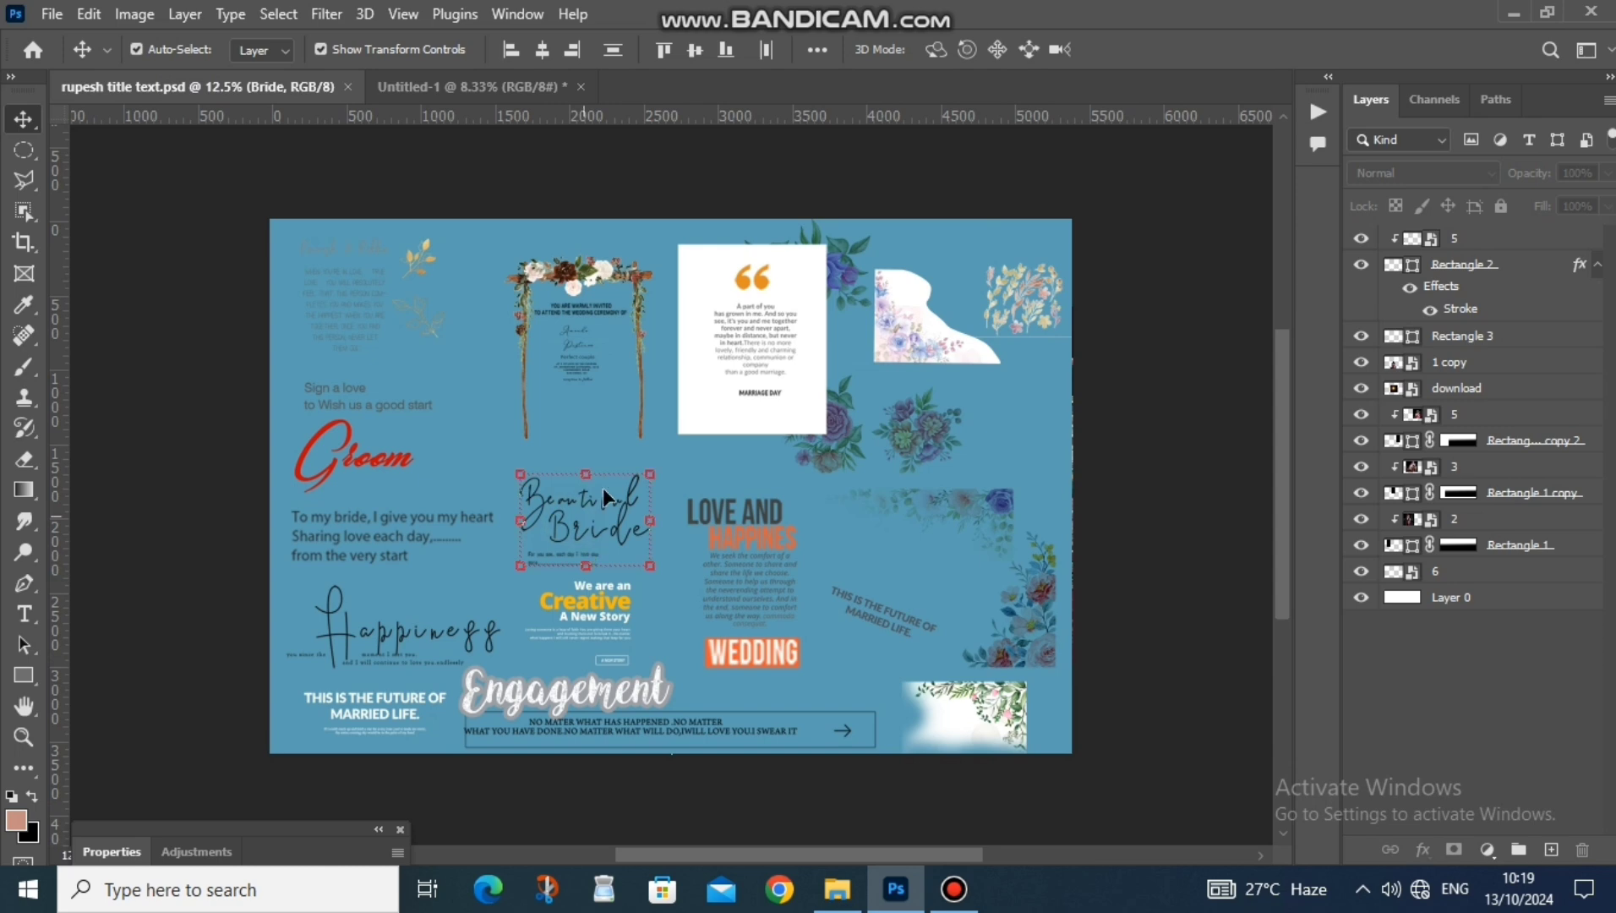
- Bring the Beautiful Bride text group from rupesh title text.psd into the spread and enlarge it to about 187%, right of the color cutout
left_click_drag(585, 536, 553, 573)
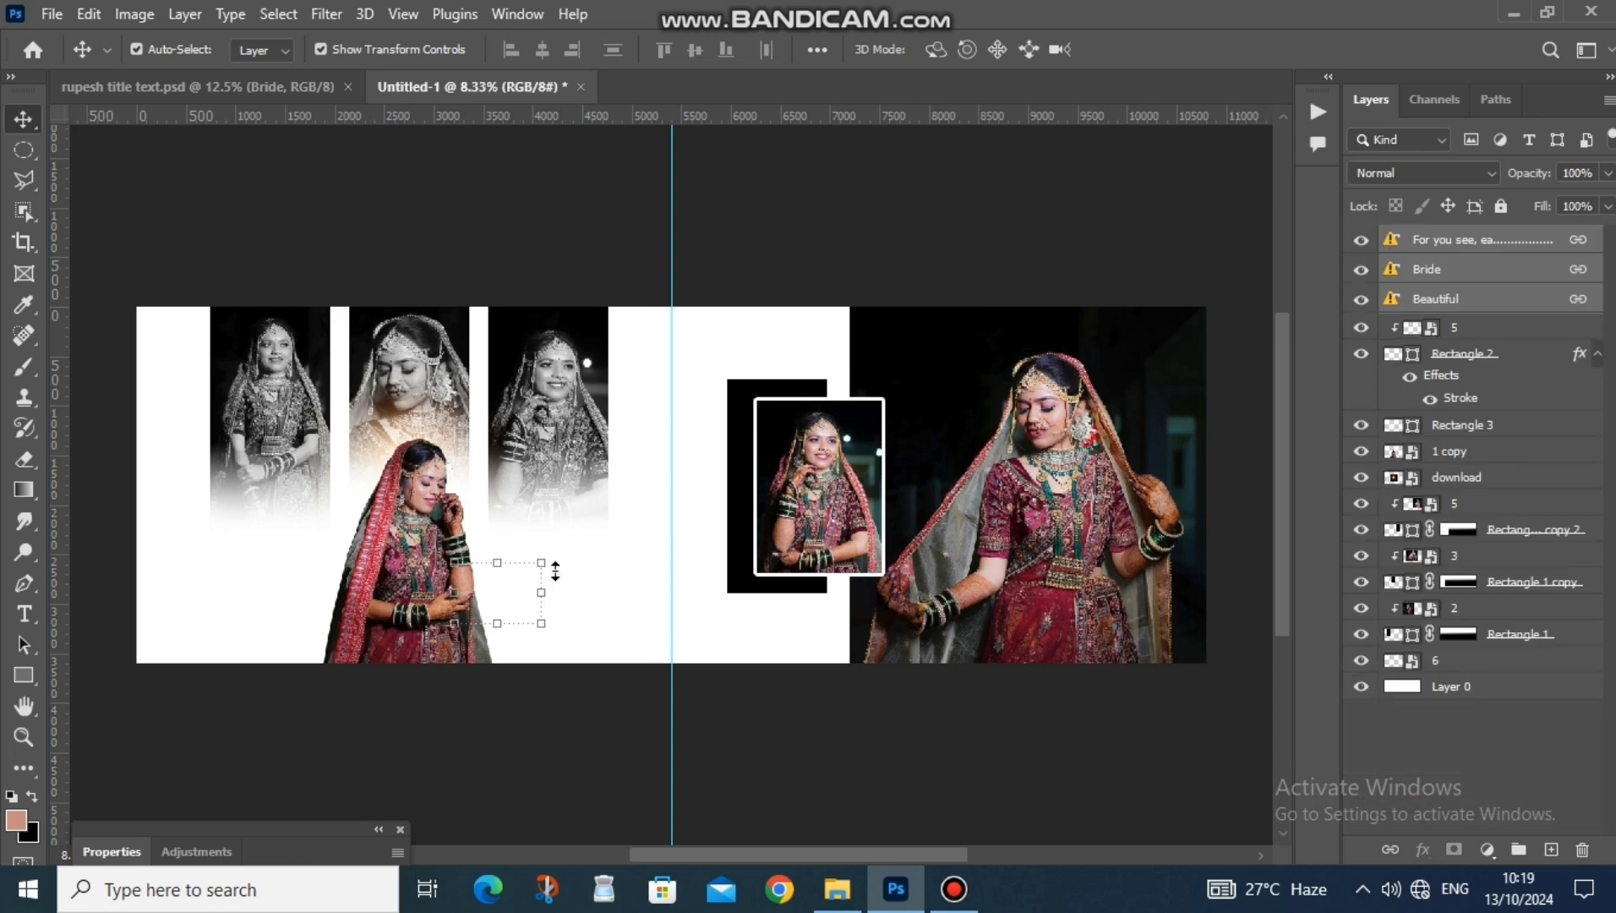
left_click(541, 625)
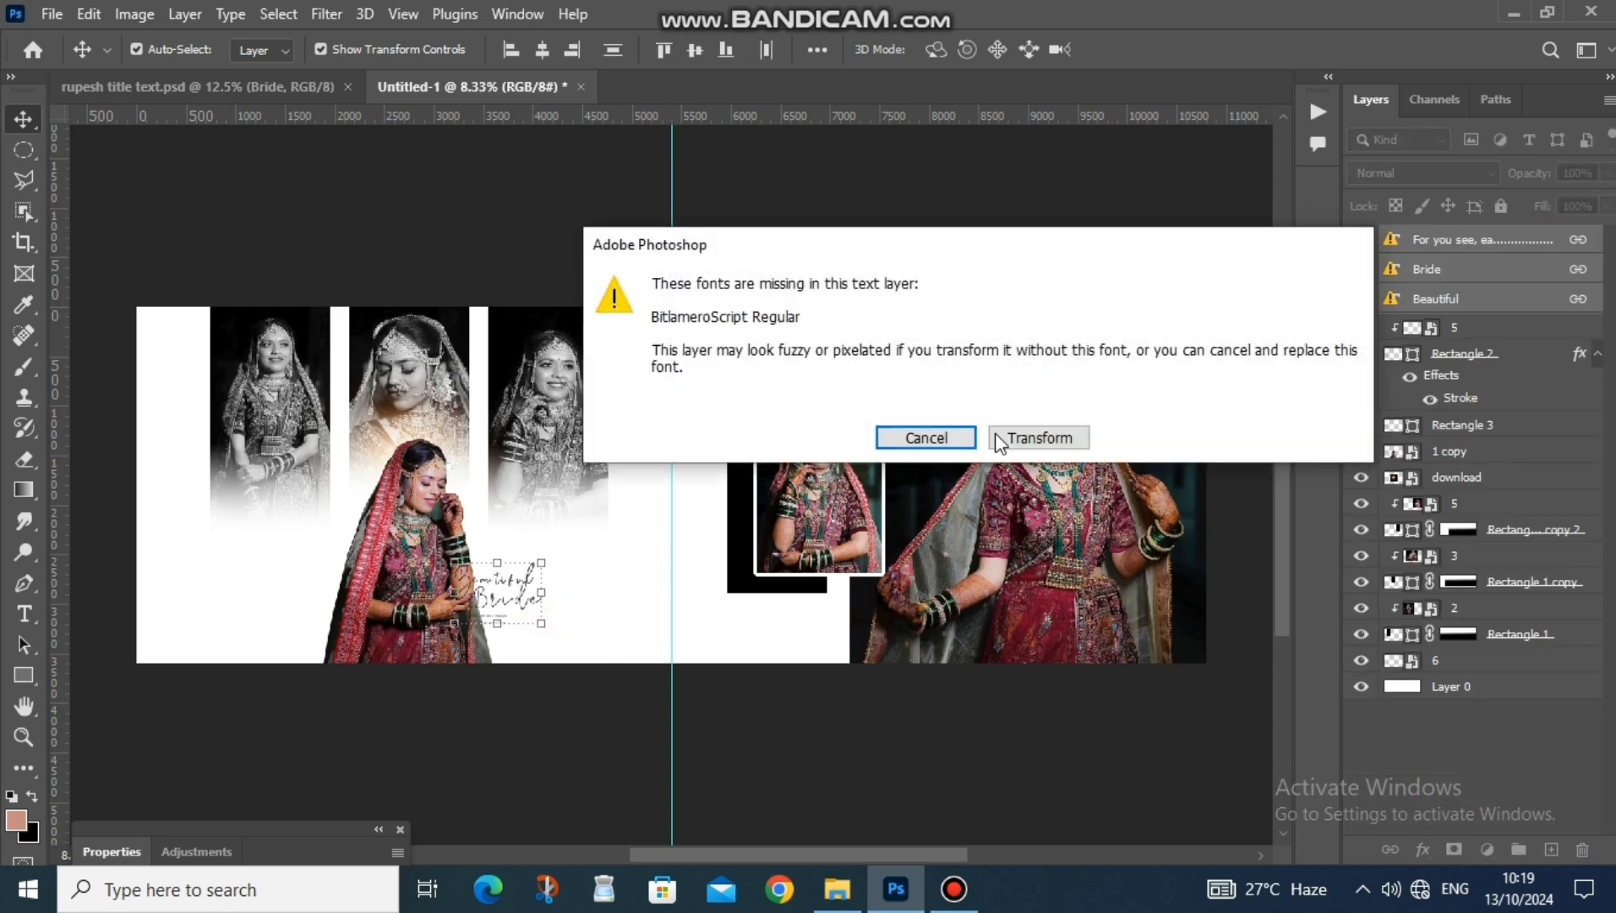
left_click(1039, 438)
left_click_drag(524, 598, 713, 689)
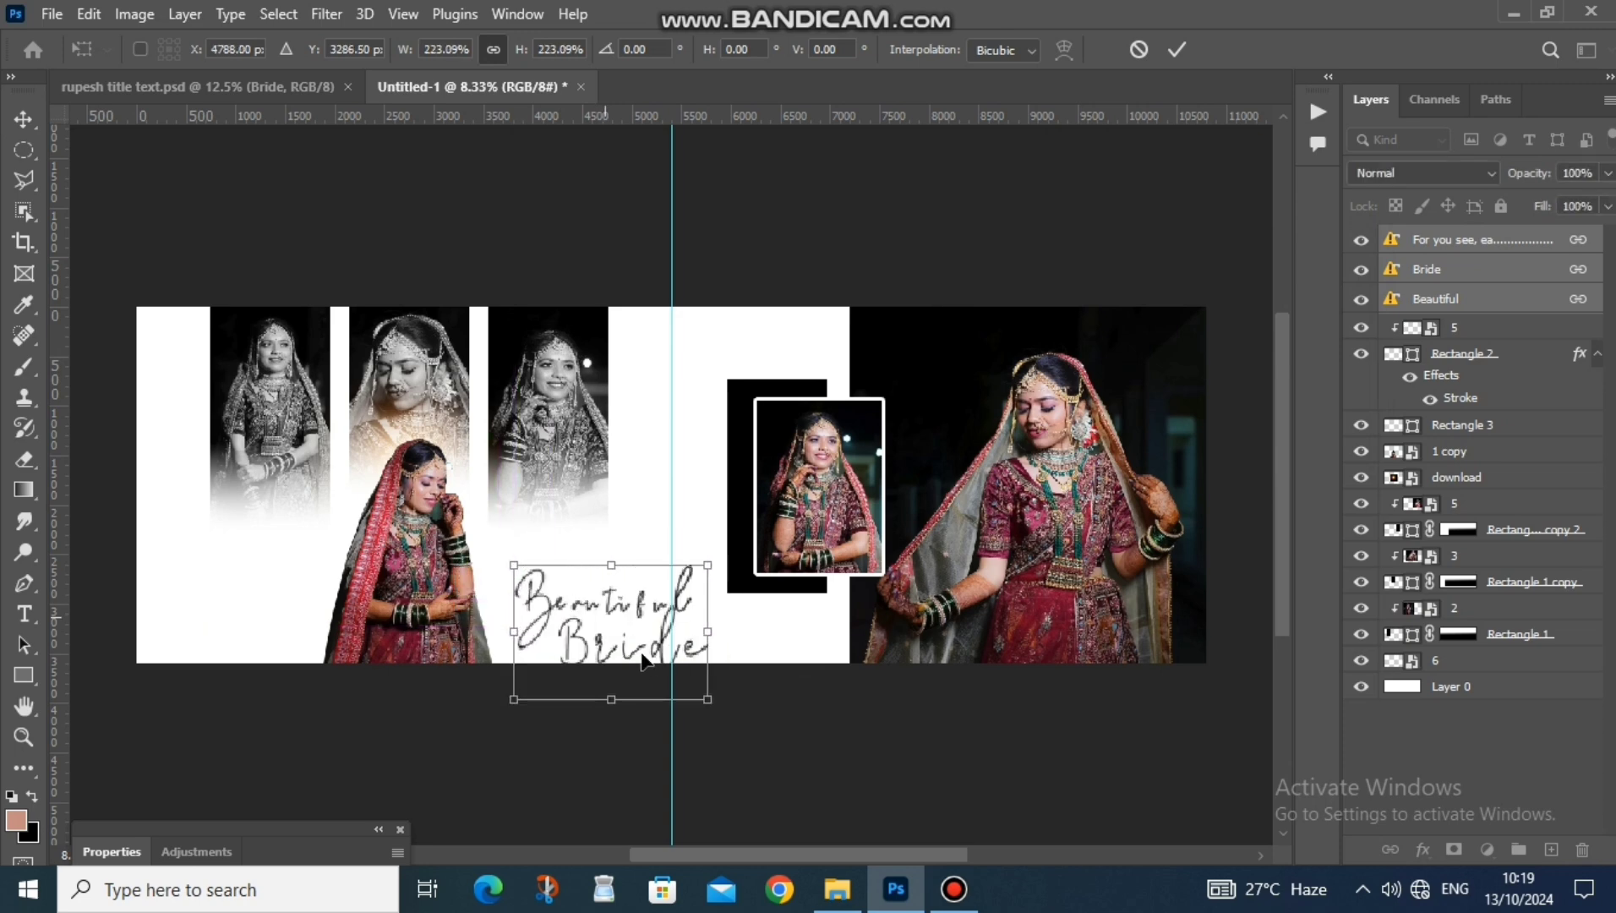
left_click_drag(701, 564, 660, 545)
left_click_drag(603, 615, 613, 611)
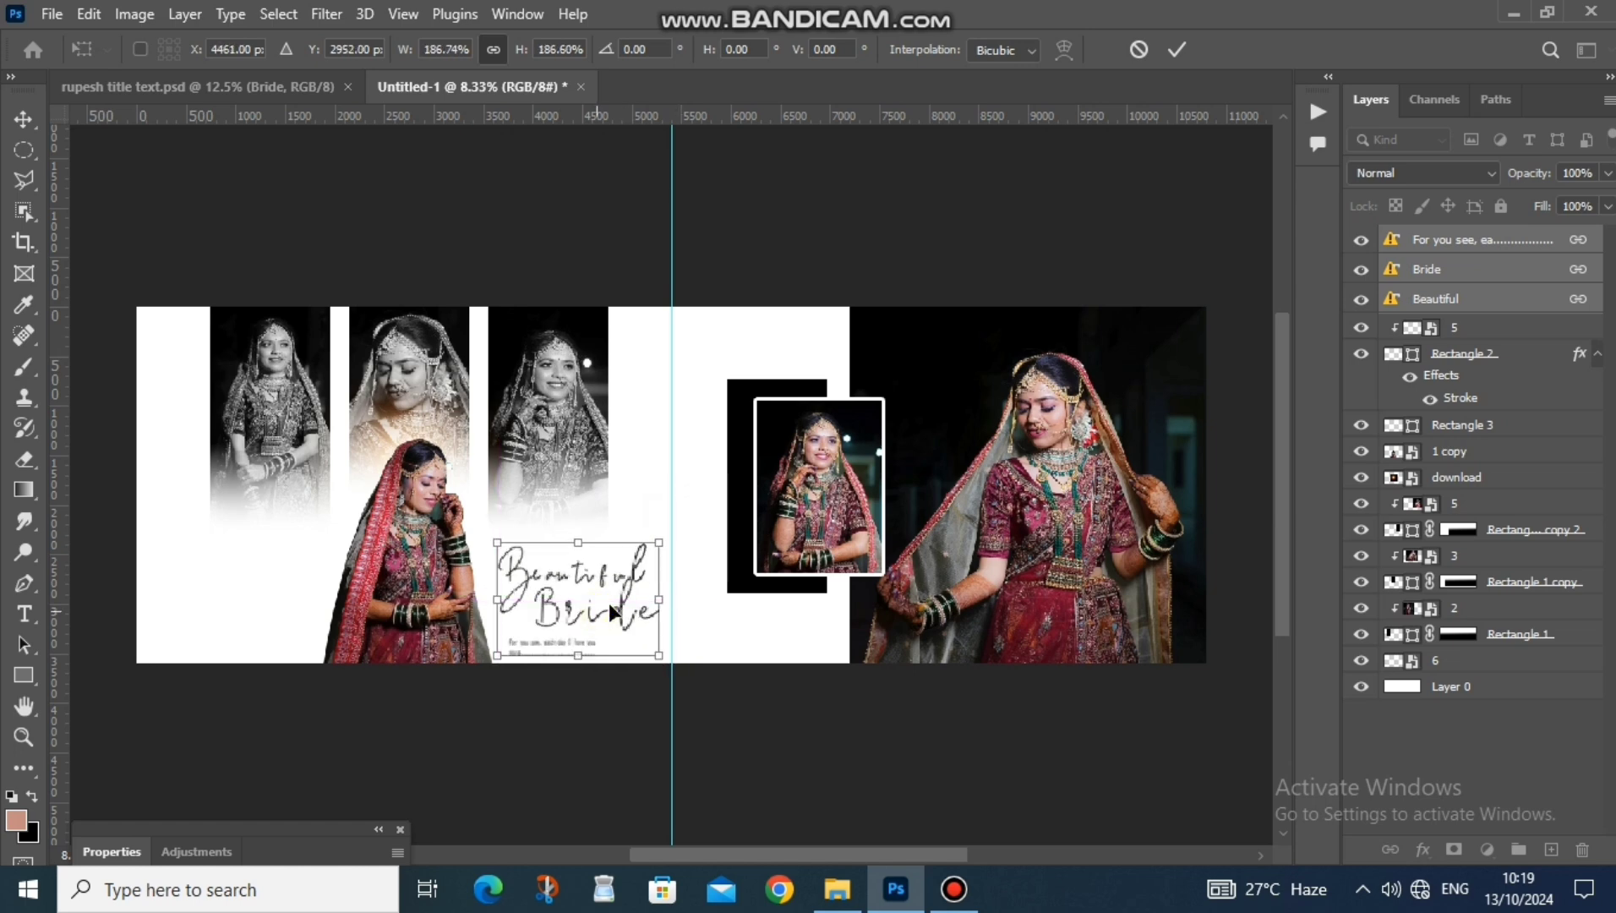
key("Return")
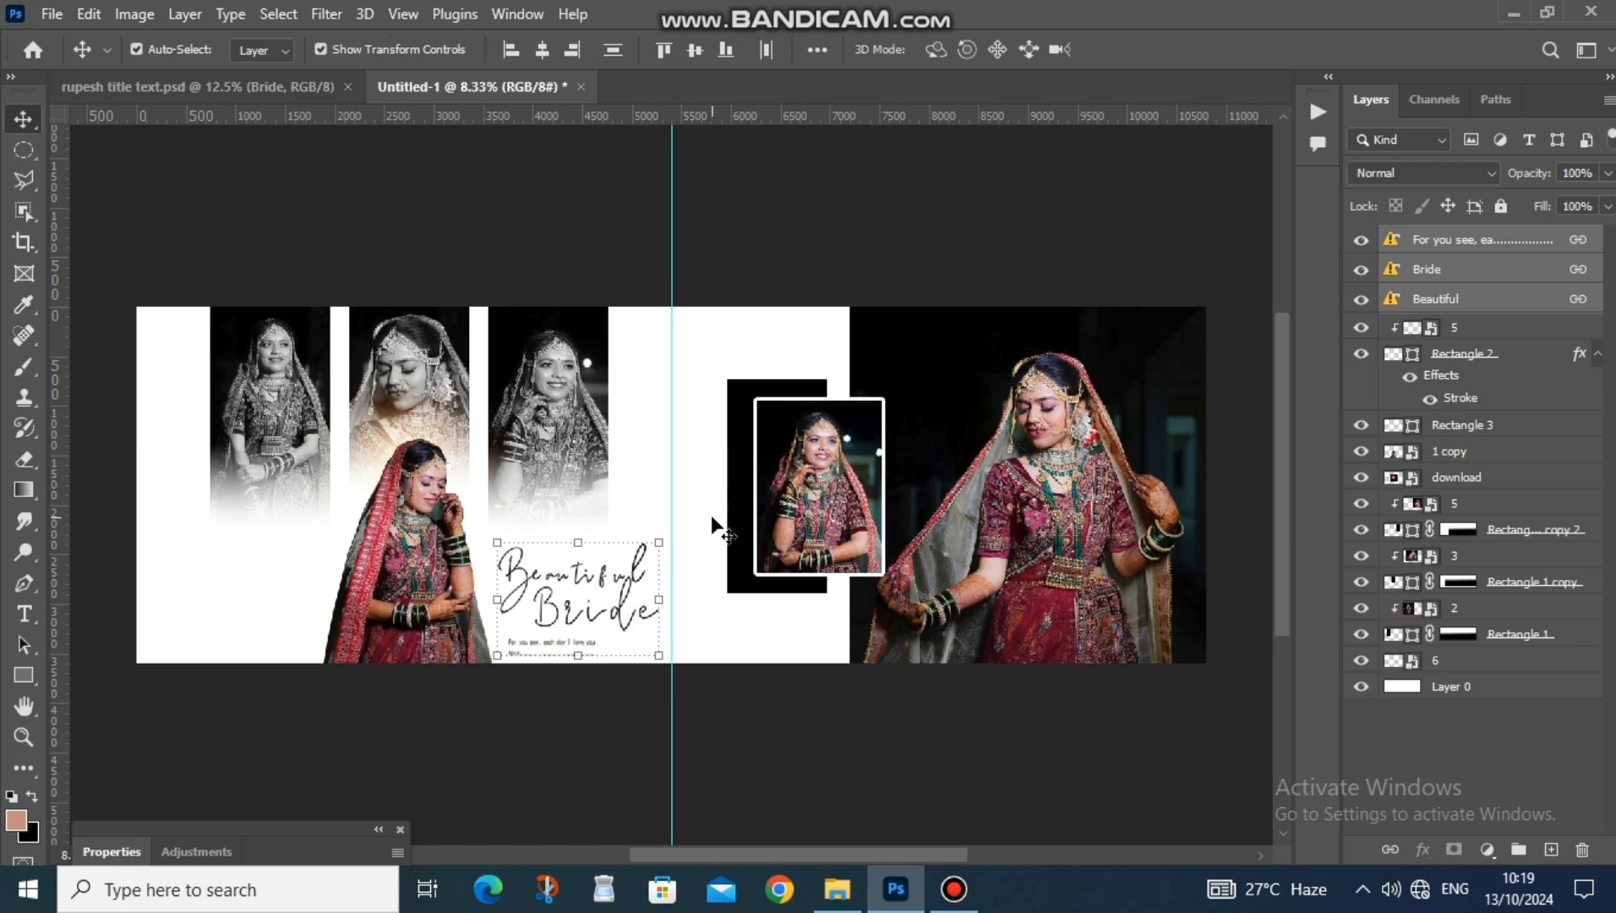
- Nudge the Beautiful Bride text slightly upward and remove the vertical guide from the middle of the spread
key("shift+Up")
key("shift+Up")
key("shift+Up")
key("shift+Up")
left_click(969, 272)
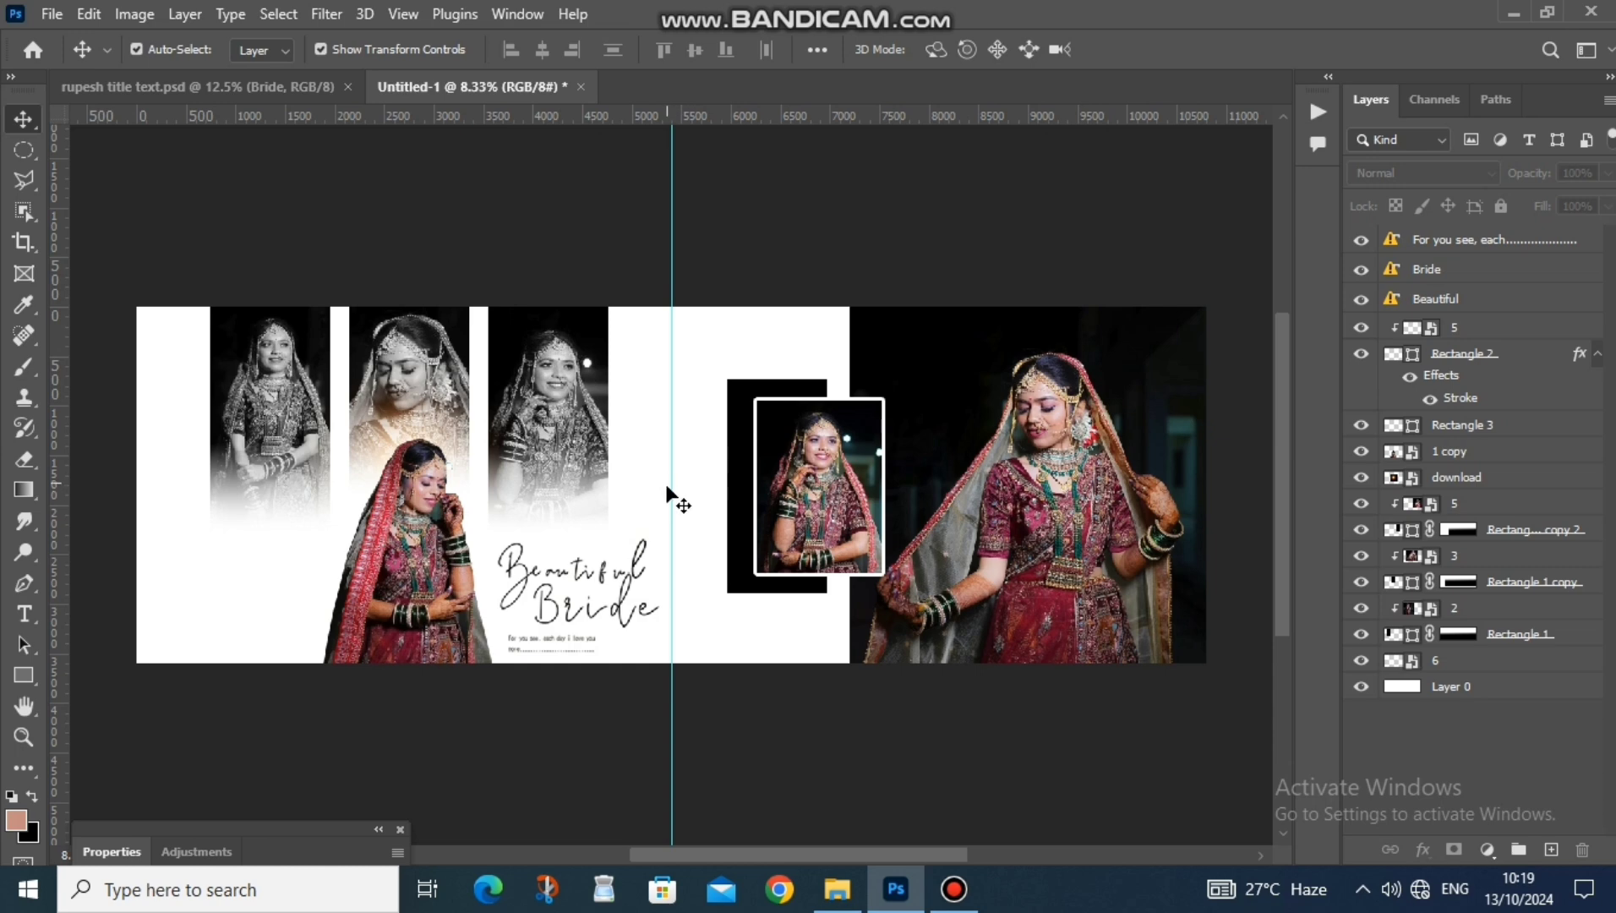
left_click_drag(671, 490, 72, 468)
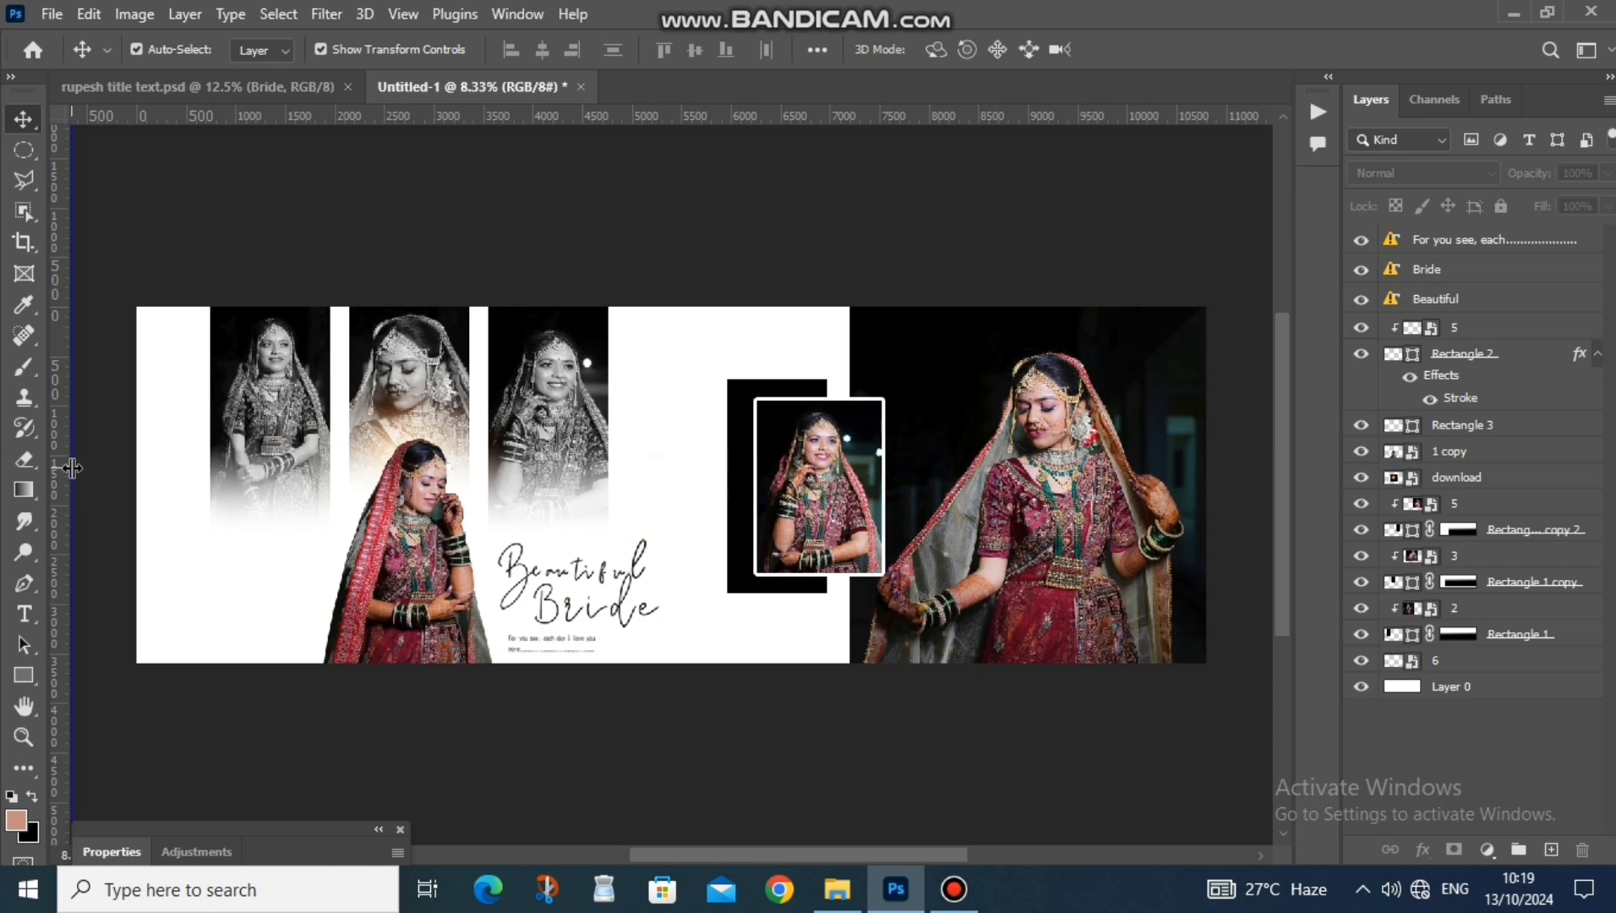